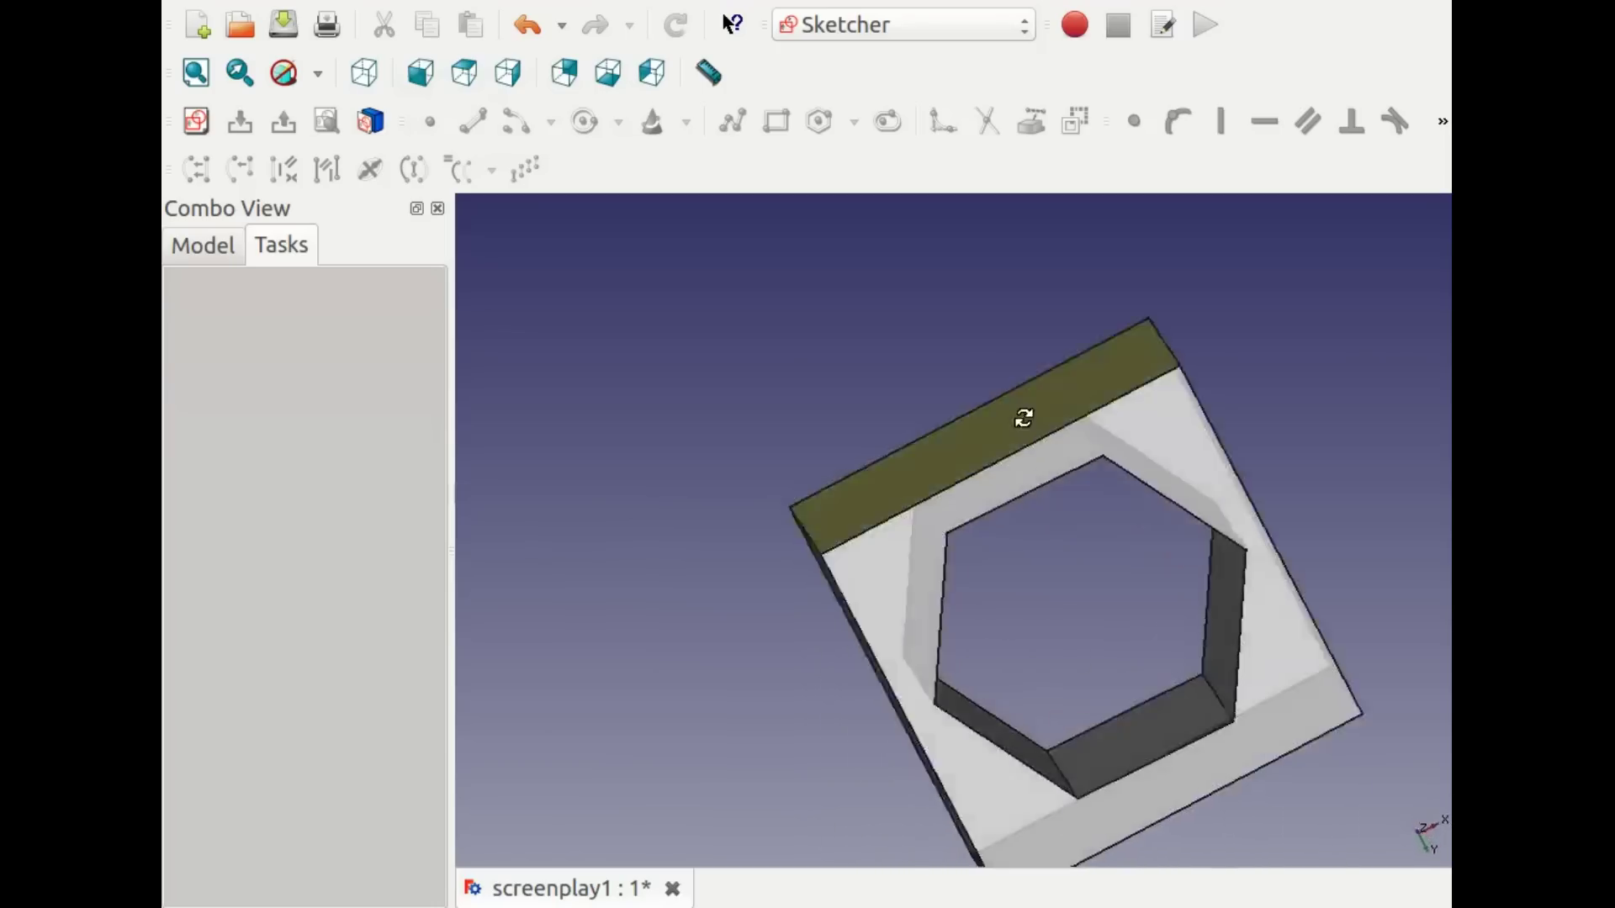
Sketch on the block's front face, then pocket it.
{"action": "left_click", "coordinate": [962, 562]}
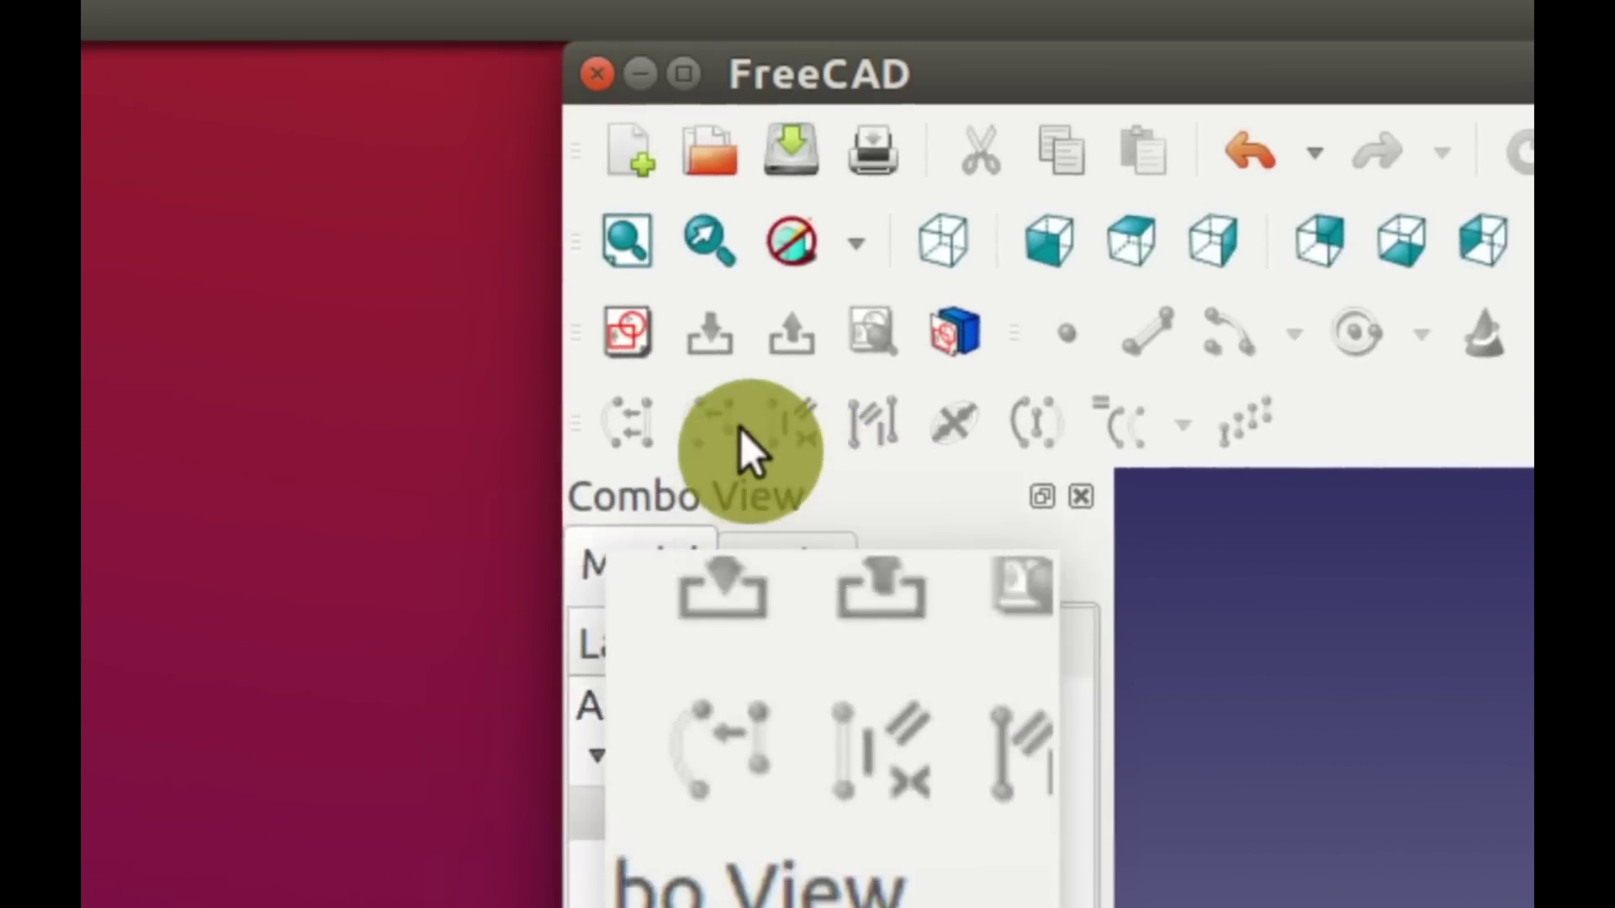
{"action": "left_click", "coordinate": [811, 360]}
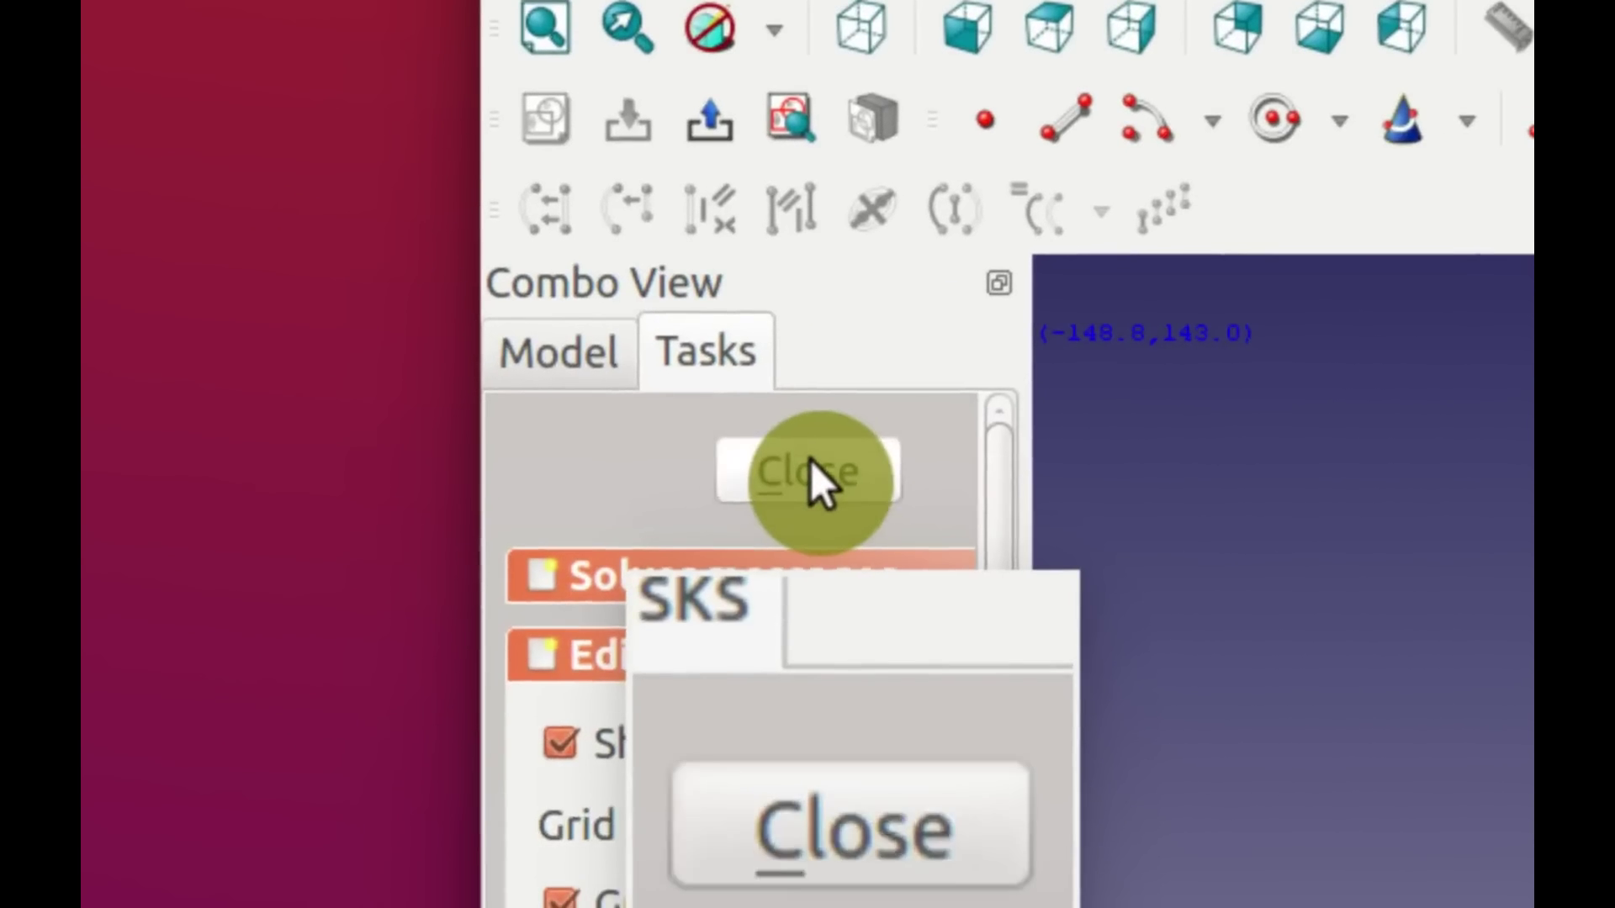
{"action": "left_click", "coordinate": [683, 545]}
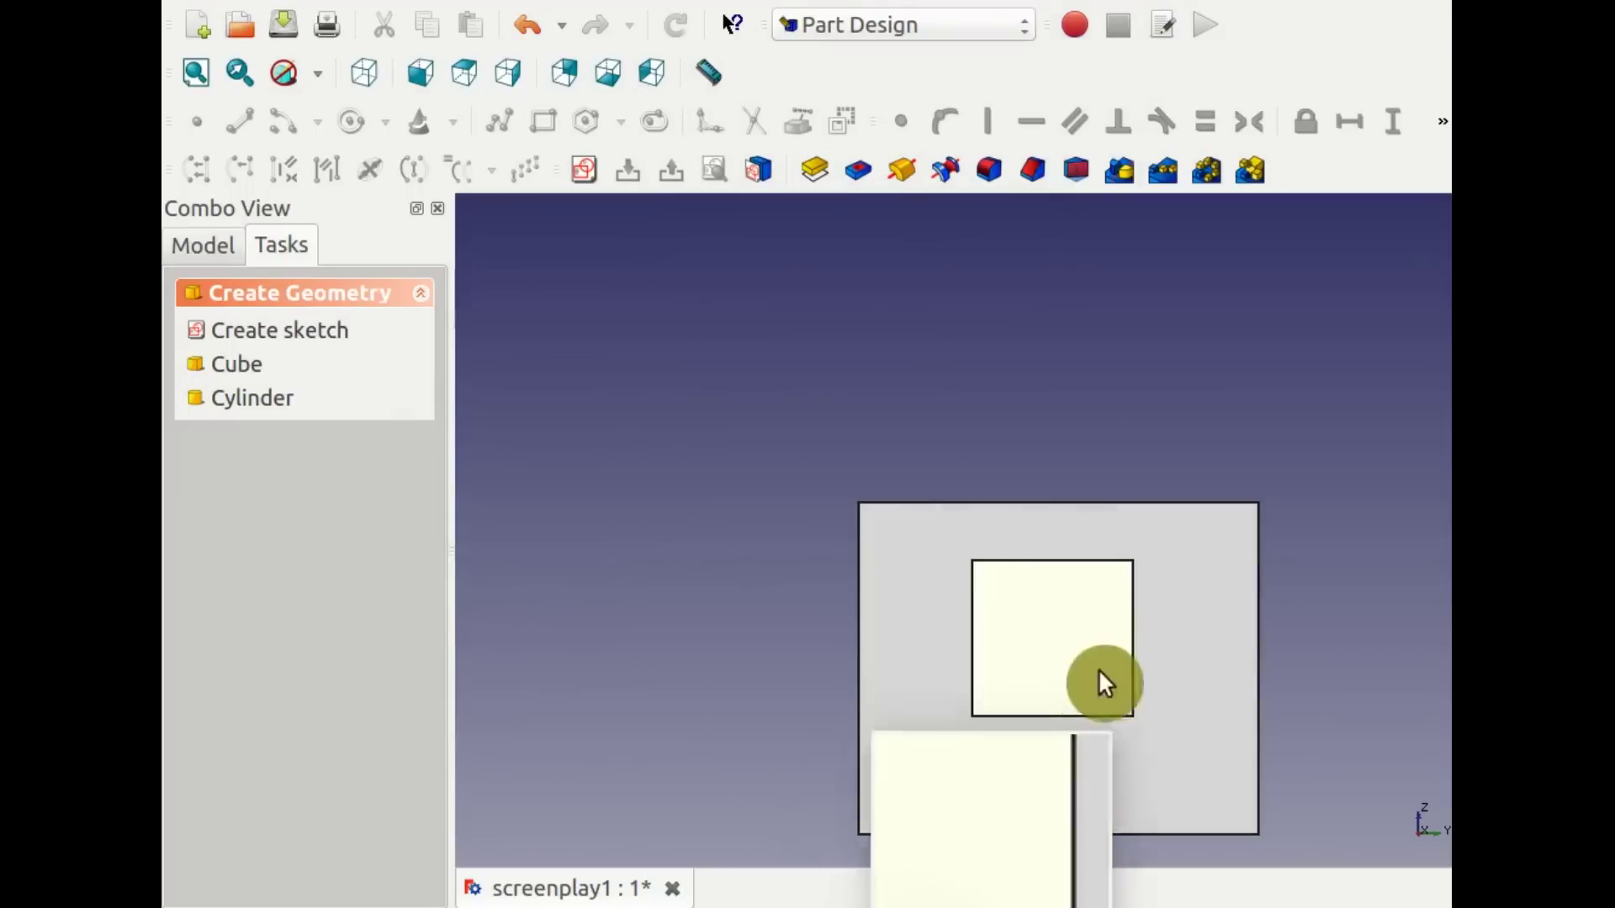
{"action": "middle_click_drag", "start_coordinate": [1225, 689], "coordinate": [1066, 551]}
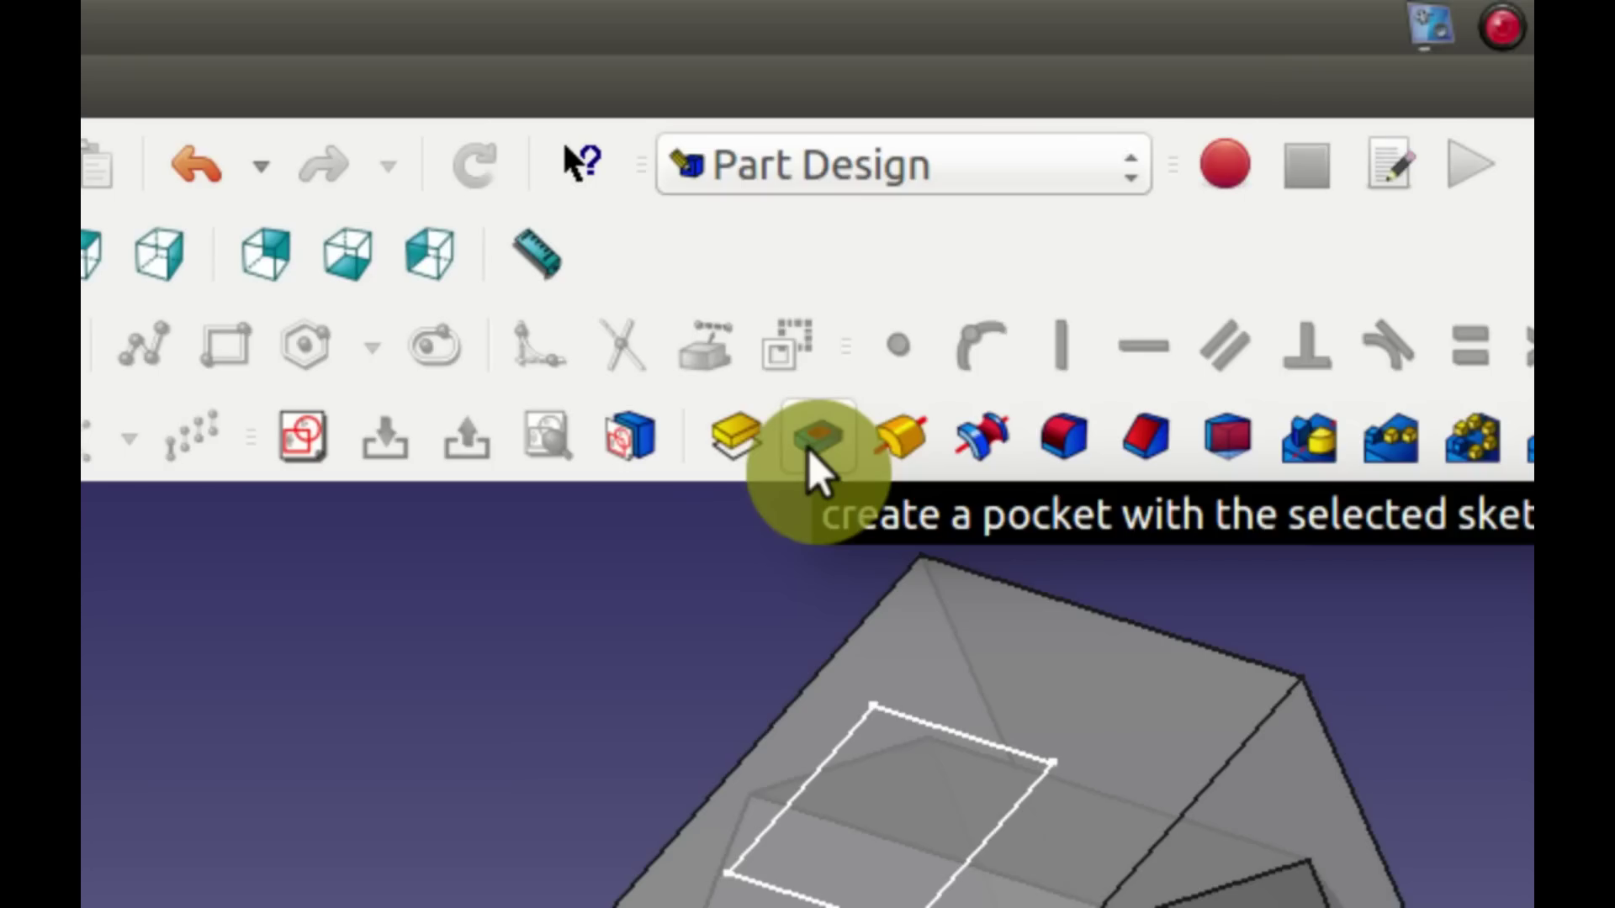
{"action": "left_click", "coordinate": [850, 178]}
Set the cylinder pad to Reversed and Symmetric to plane so it runs through the block.
{"action": "left_click", "coordinate": [809, 449]}
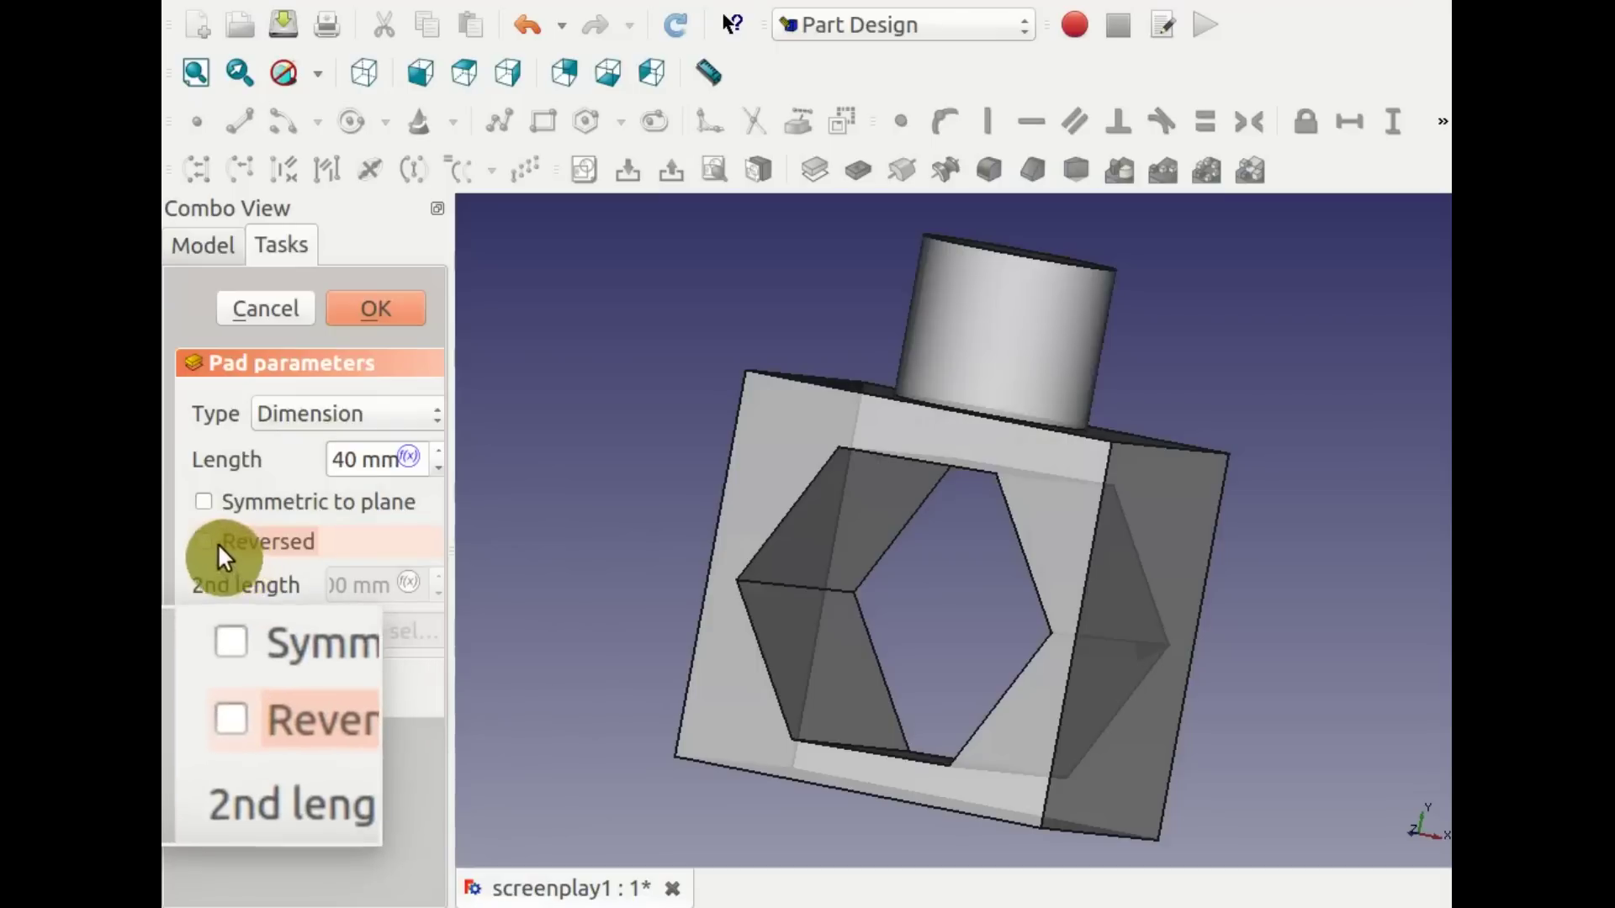
{"action": "left_click", "coordinate": [210, 538]}
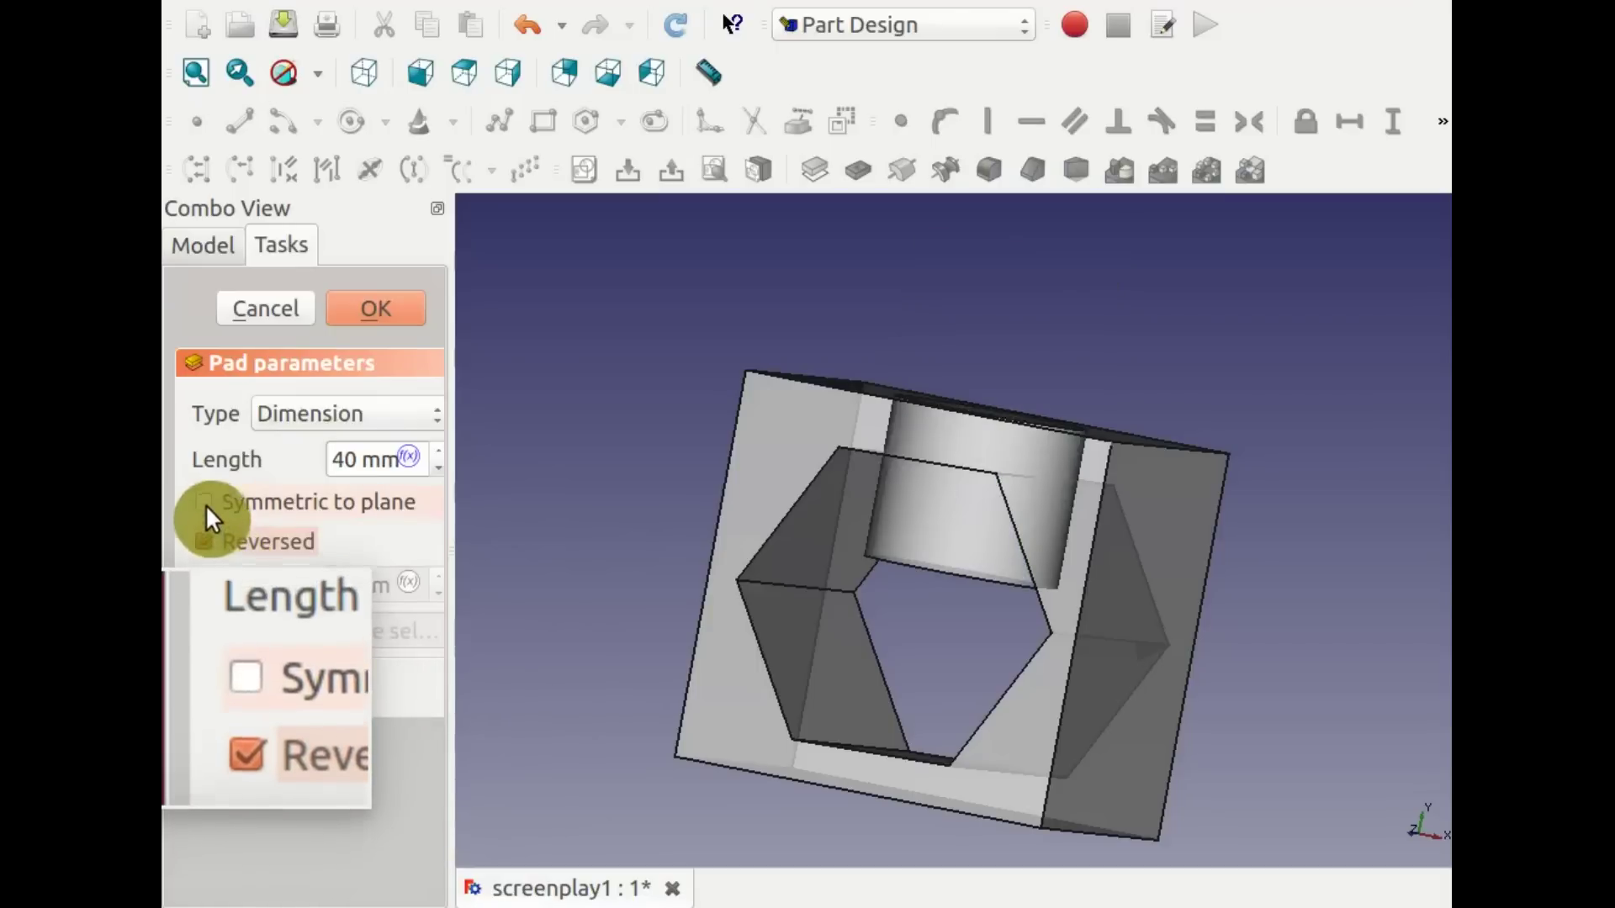
{"action": "left_click", "coordinate": [204, 502]}
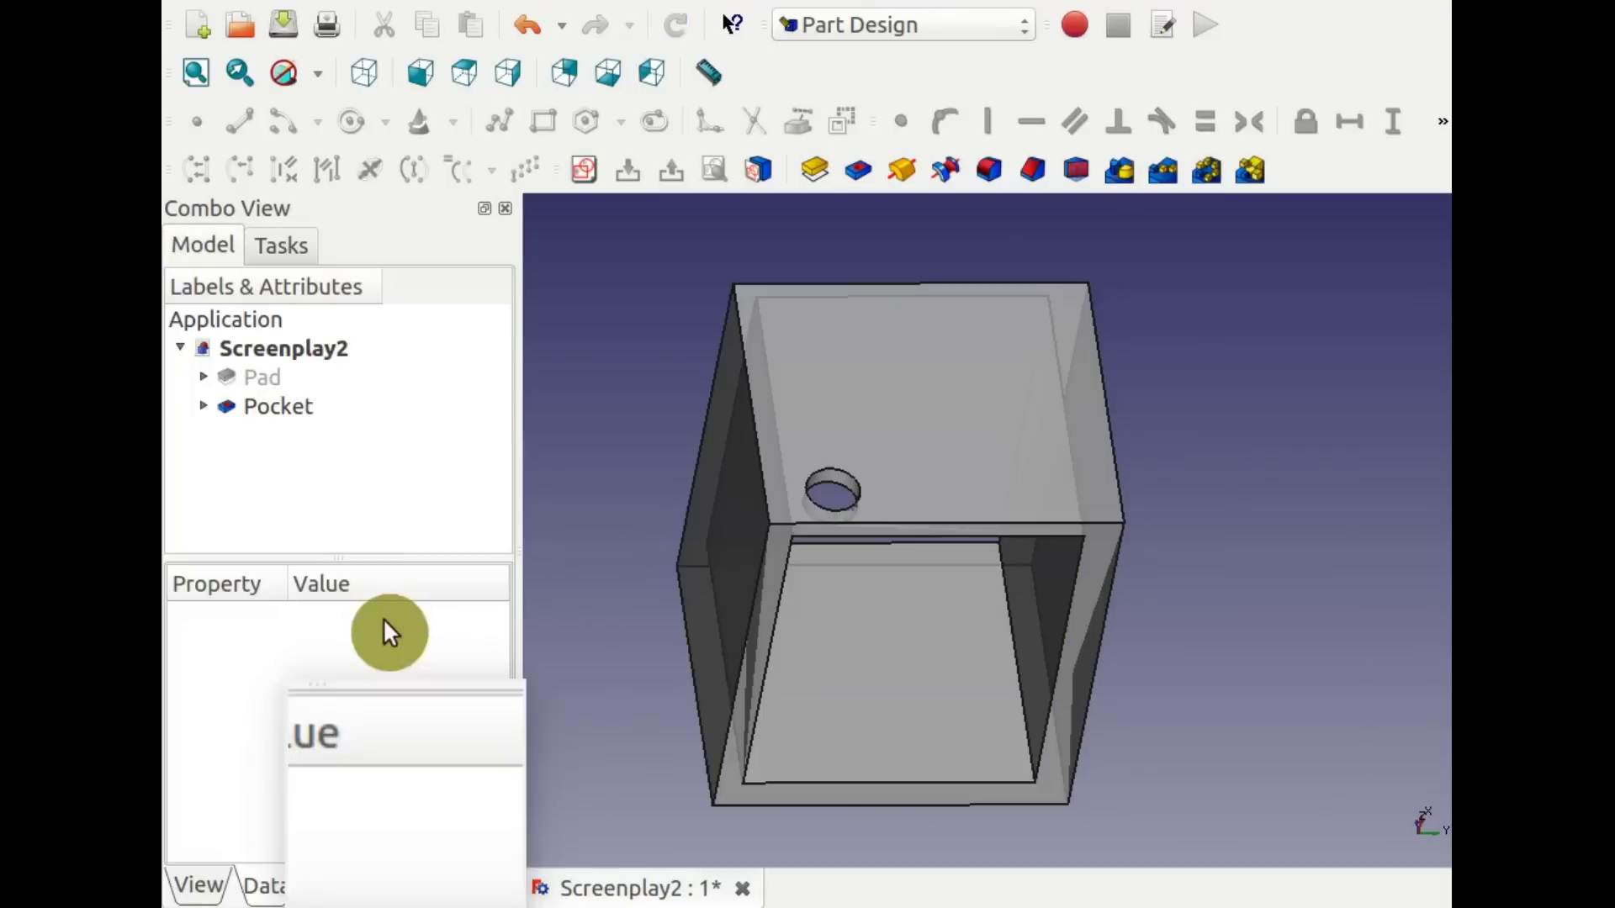
Linear-pattern the Pocket hole with 4 occurrences along the Vertical sketch axis.
{"action": "left_click", "coordinate": [234, 406]}
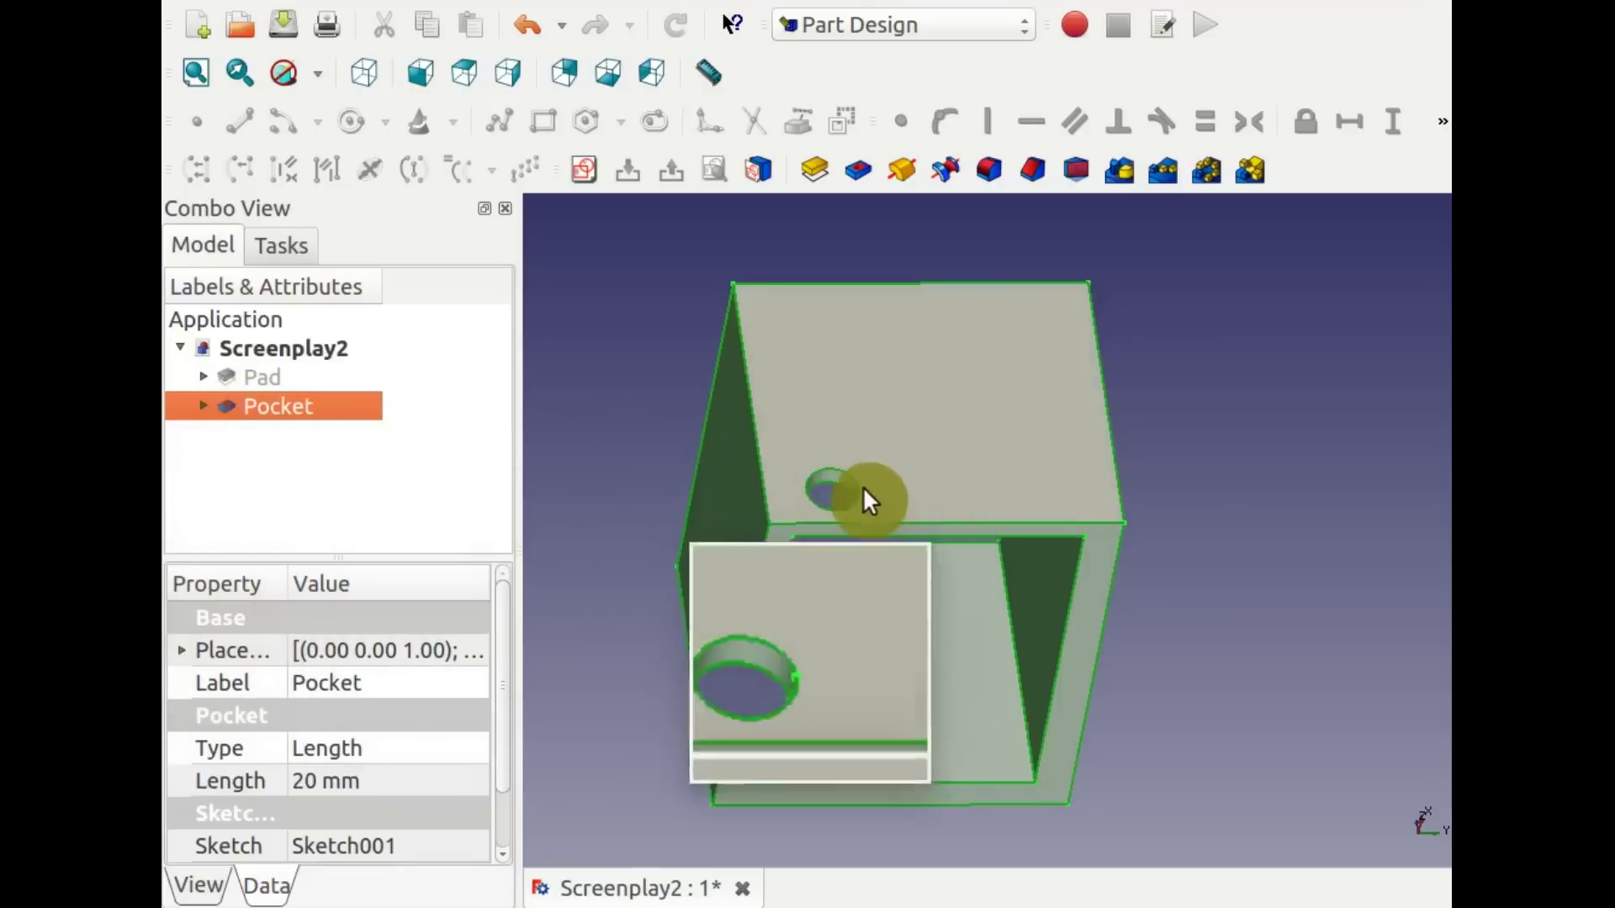
{"action": "left_click", "coordinate": [1158, 165]}
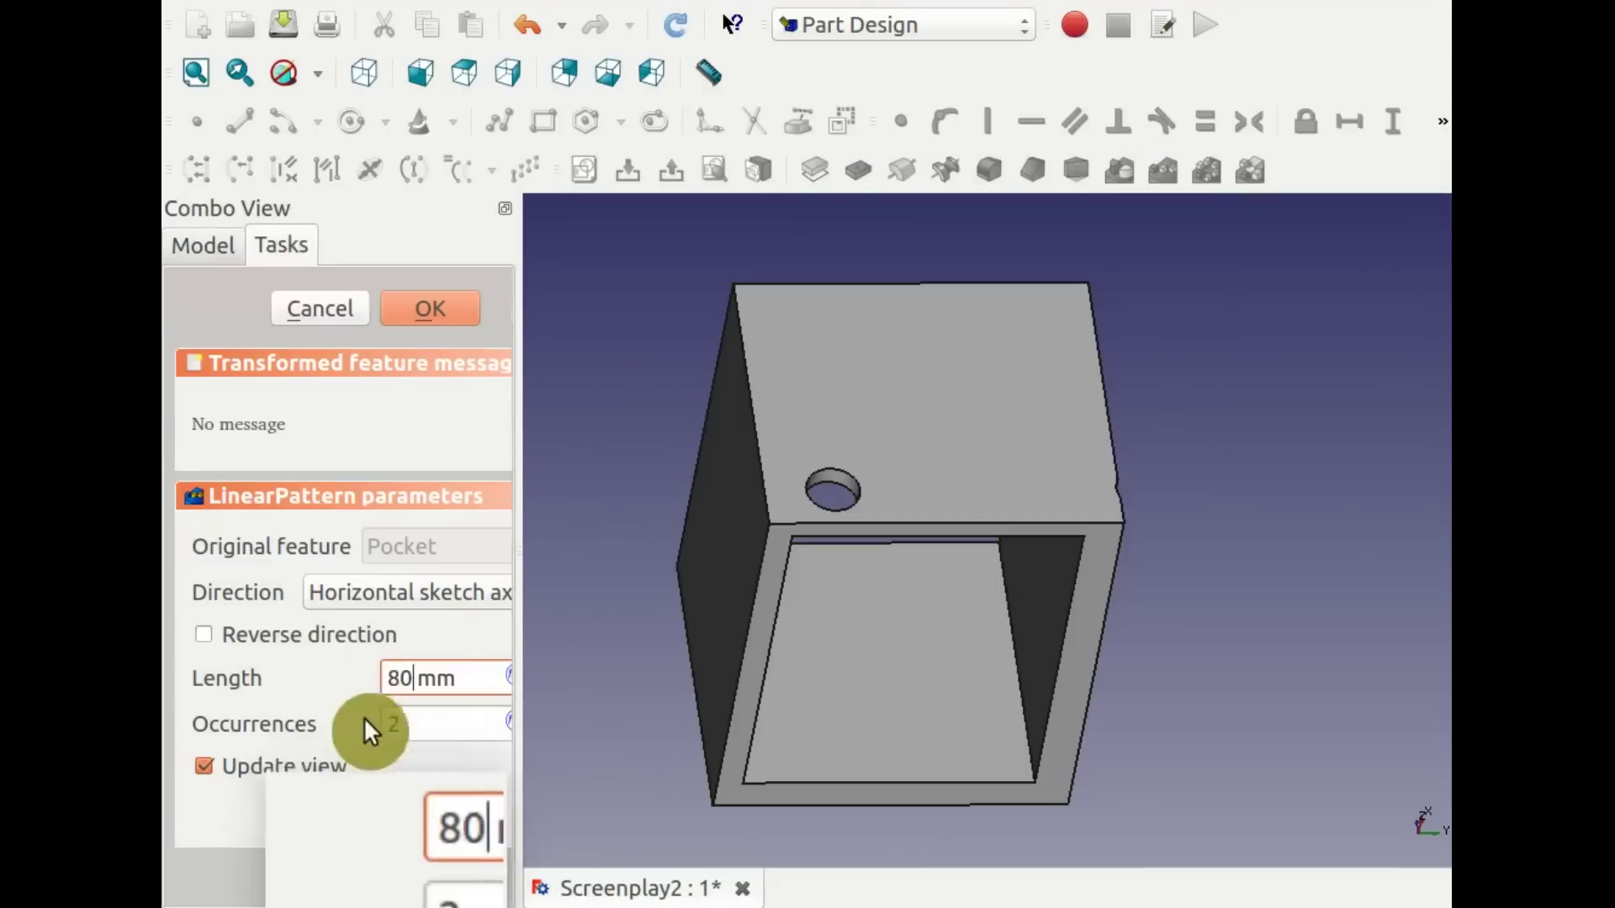
{"action": "double_click", "coordinate": [395, 728]}
{"action": "type", "text": "4"}
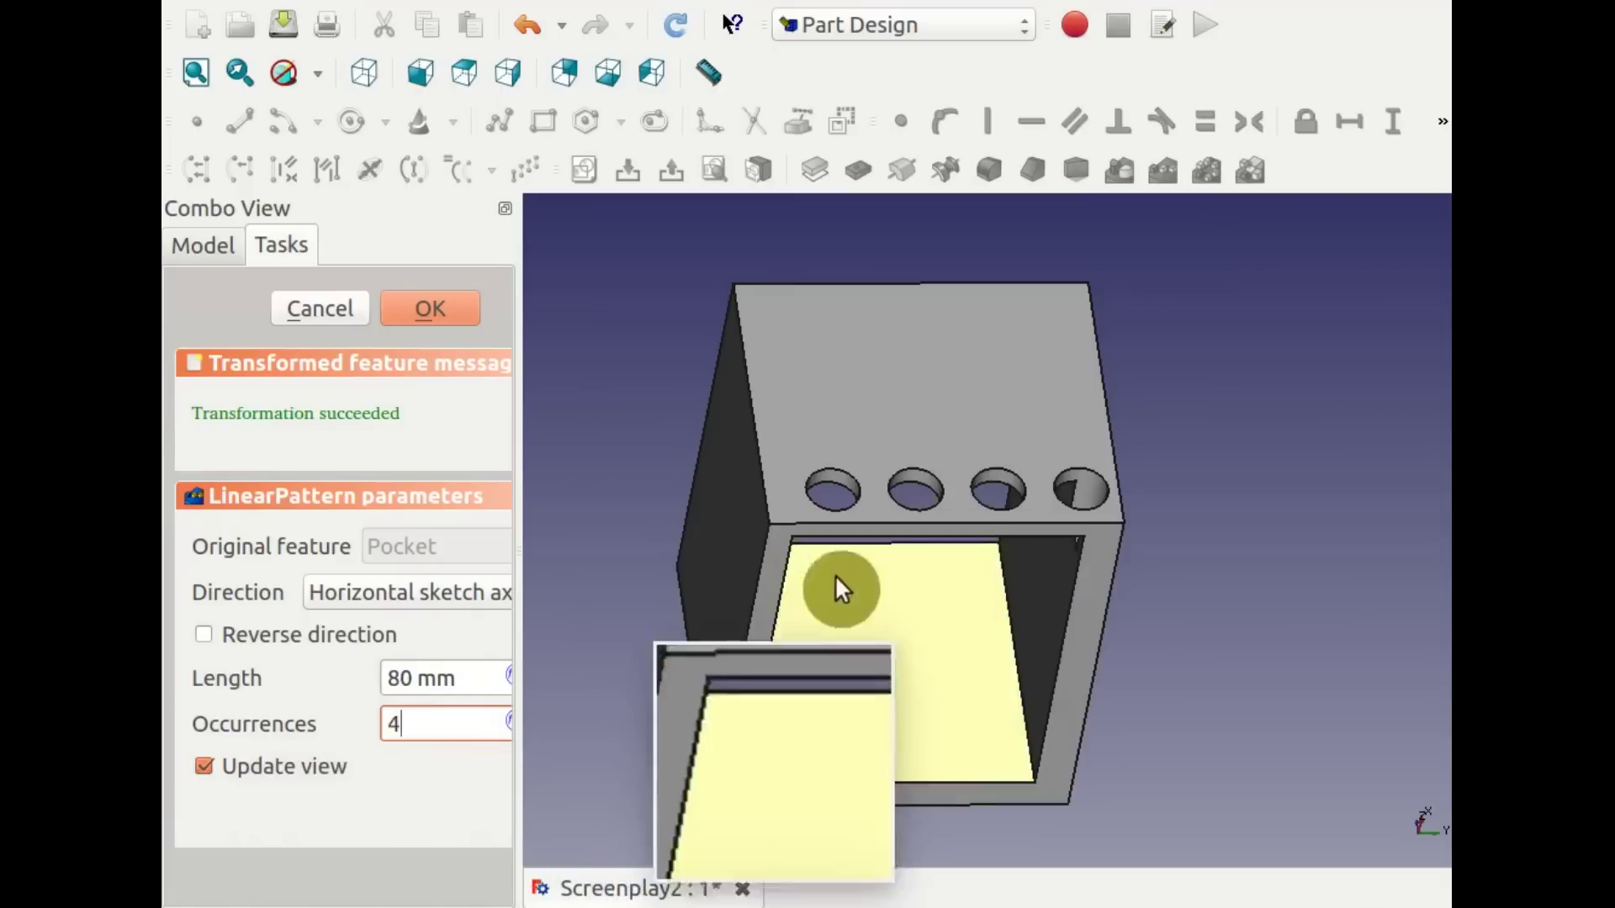
{"action": "left_click", "coordinate": [419, 596]}
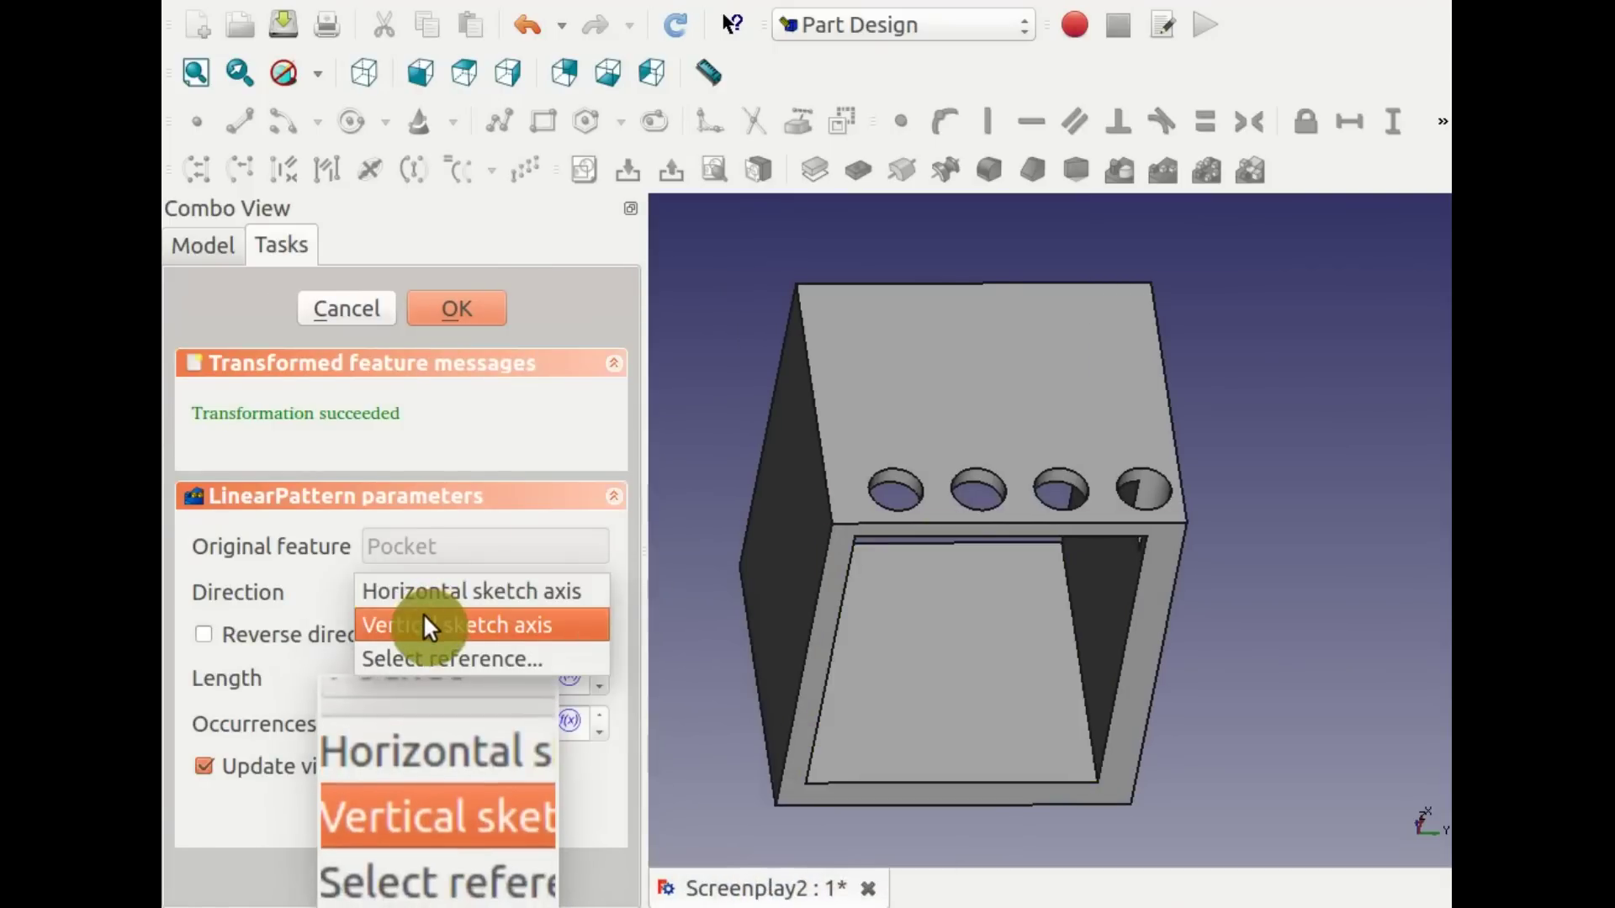
{"action": "left_click", "coordinate": [424, 624]}
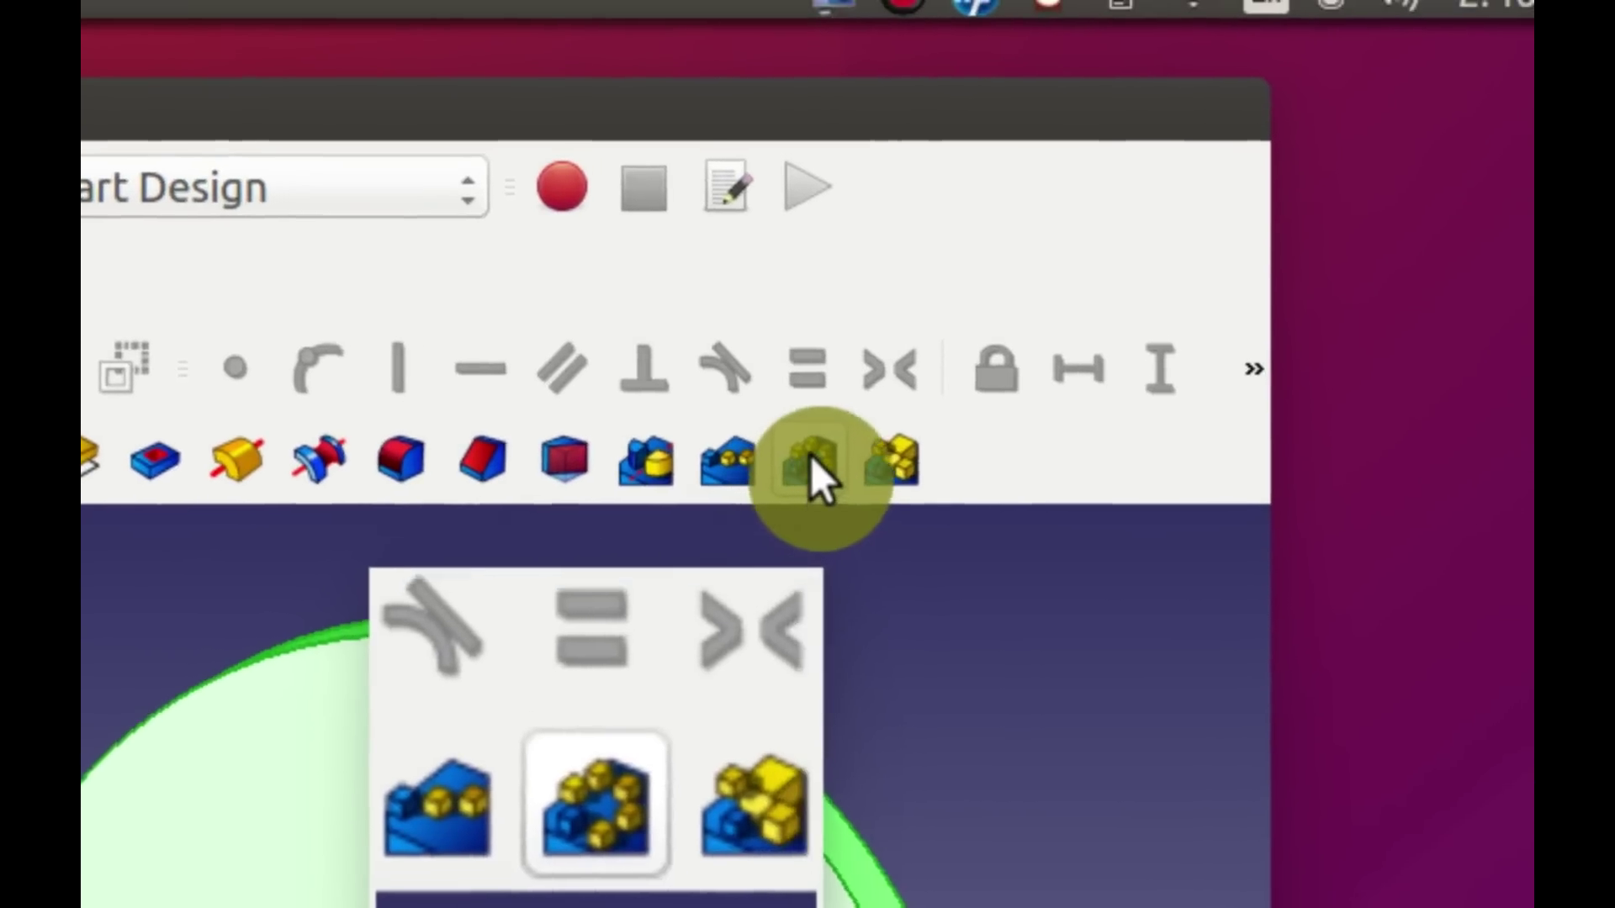
Polar-pattern the disc's hole with 8 occurrences over 180°.
{"action": "left_click", "coordinate": [810, 461]}
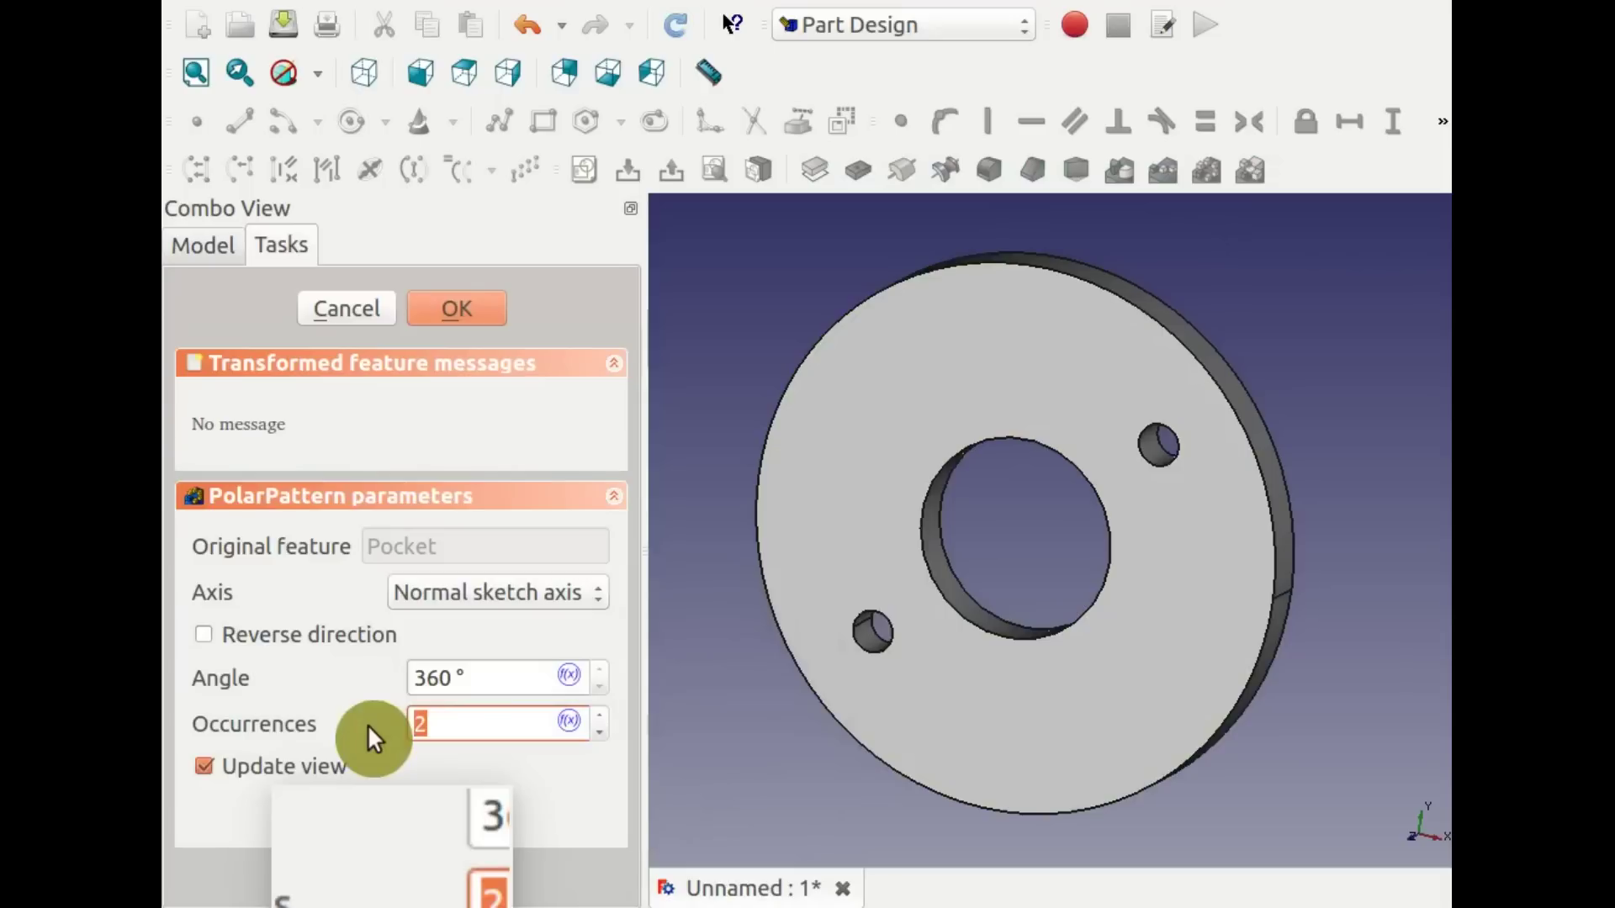
{"action": "type", "text": "8"}
{"action": "double_click", "coordinate": [401, 679]}
{"action": "type", "text": "18"}
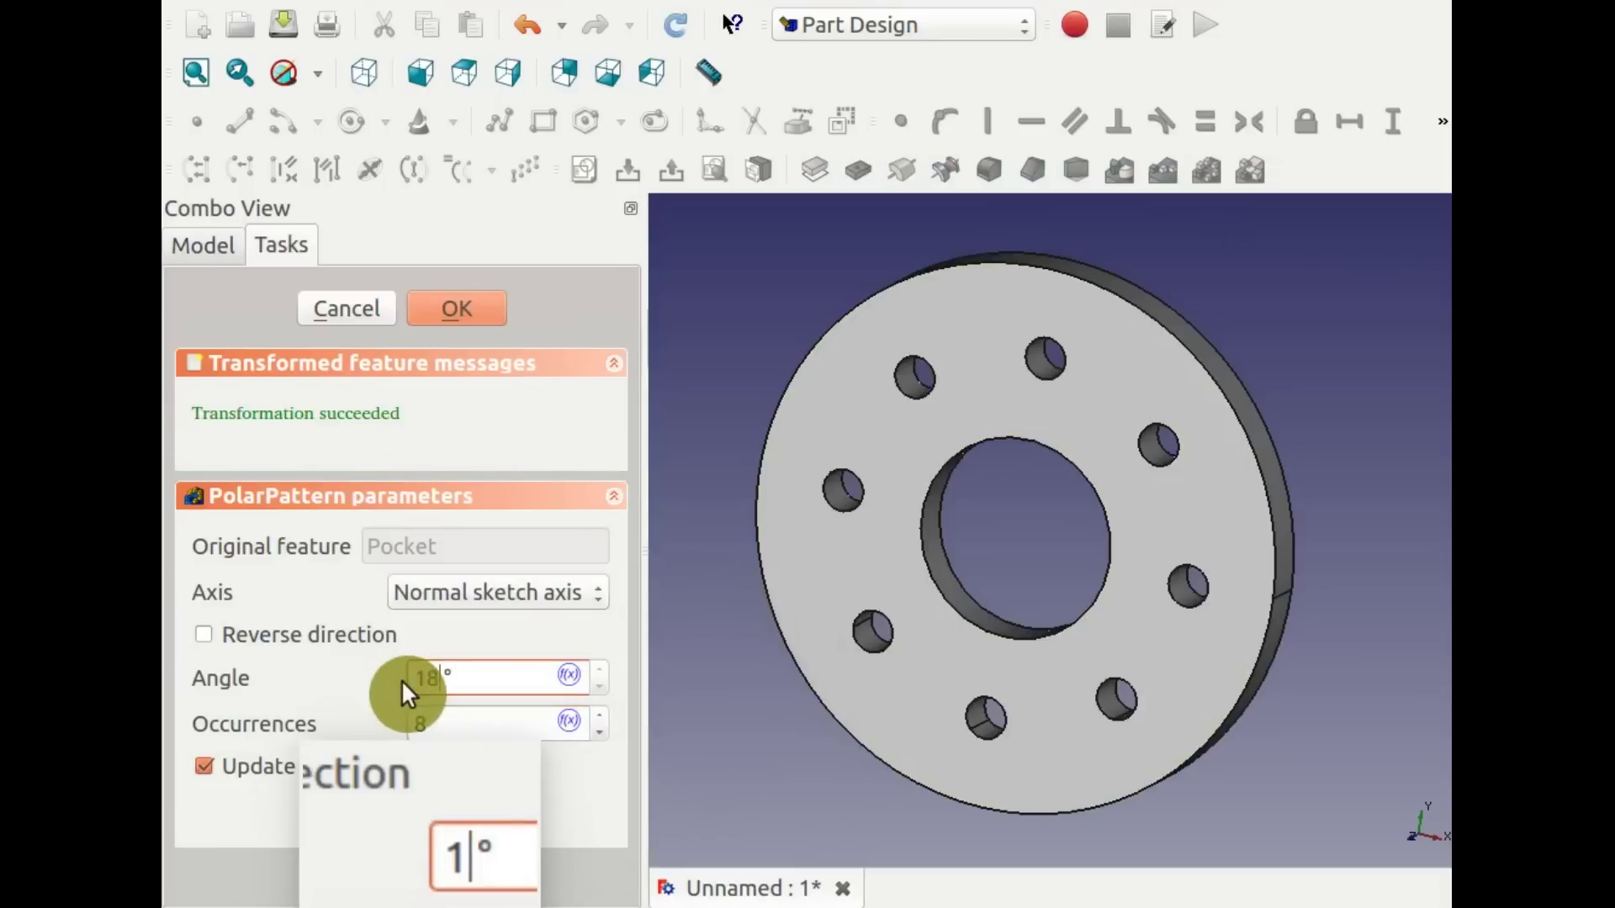
{"action": "type", "text": "0"}
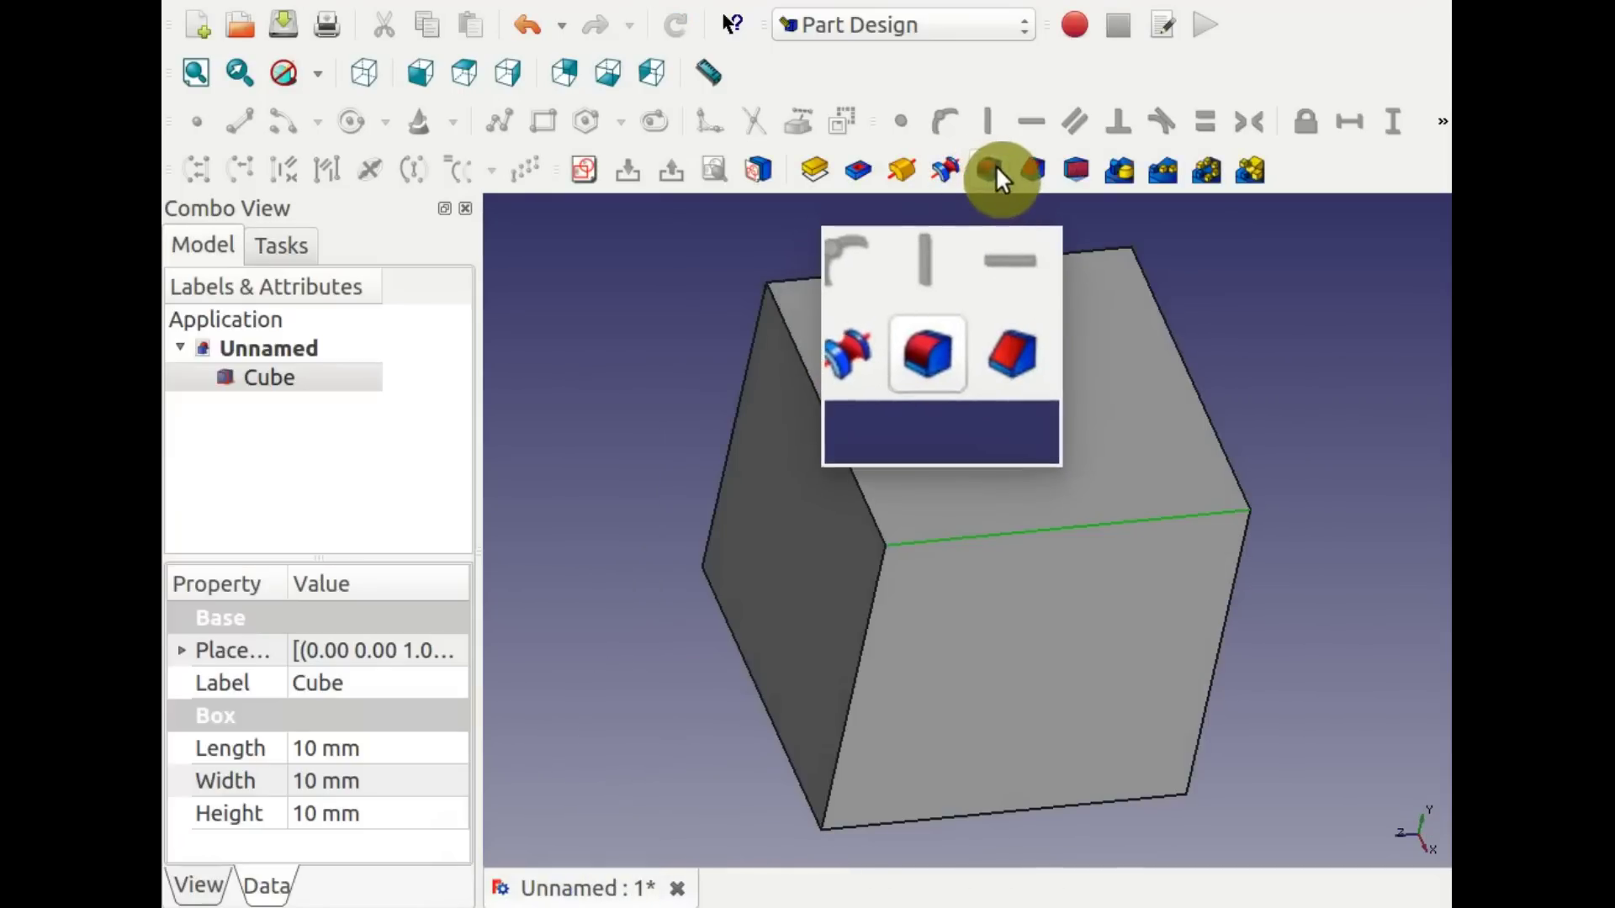
Chamfer the selected cube edge with a 1 mm size after briefly trying Fillet.
{"action": "left_click", "coordinate": [996, 165]}
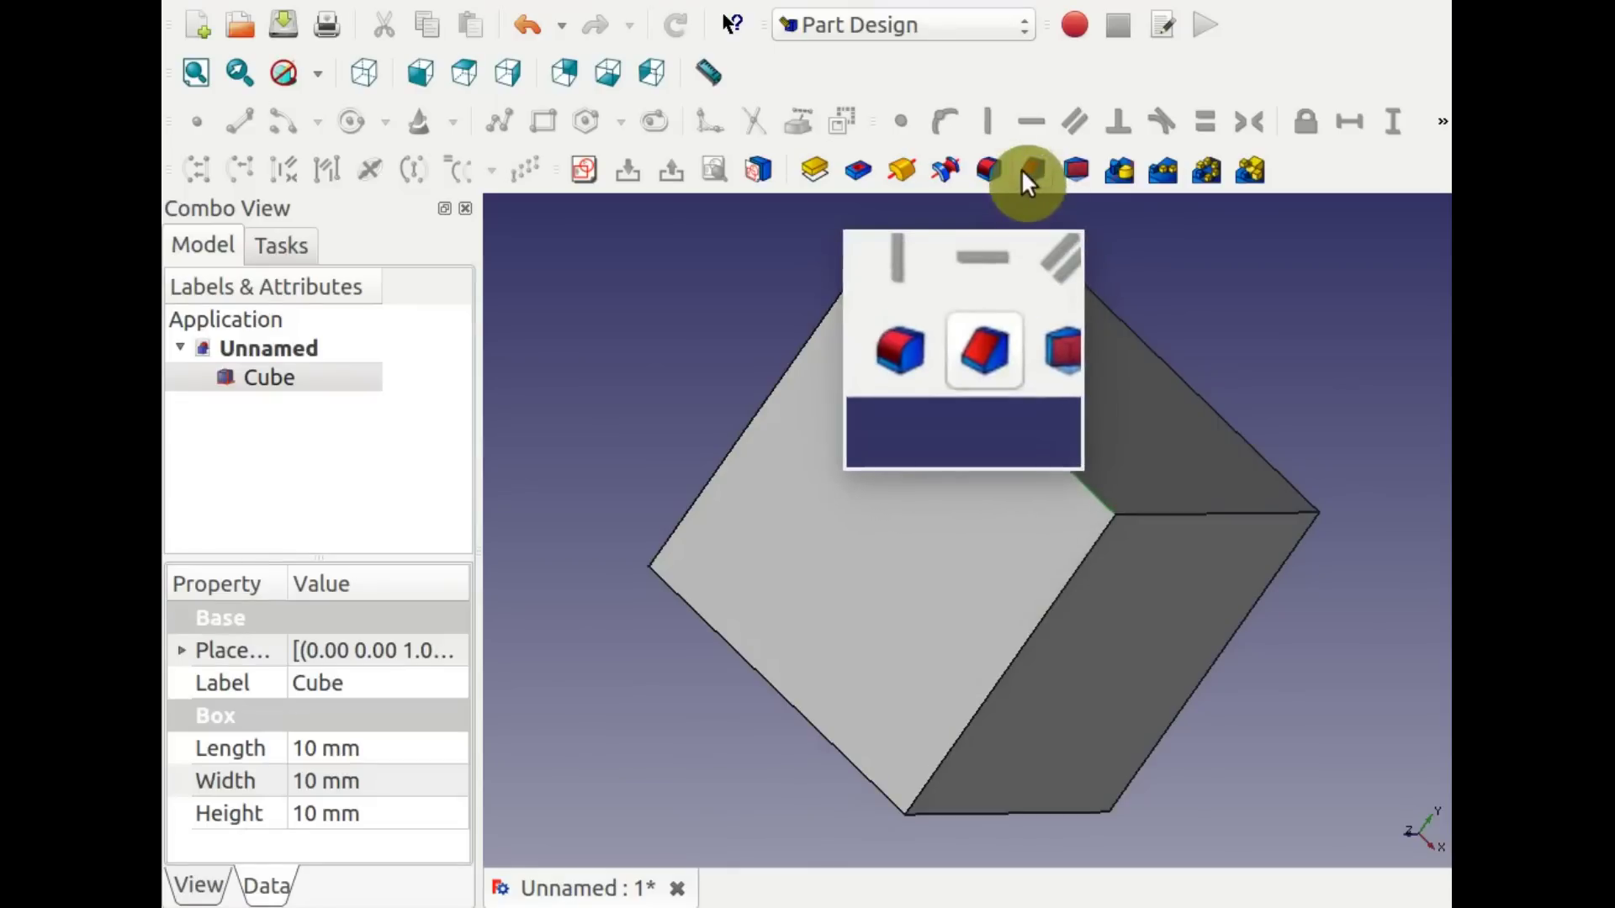
{"action": "left_click", "coordinate": [1028, 170]}
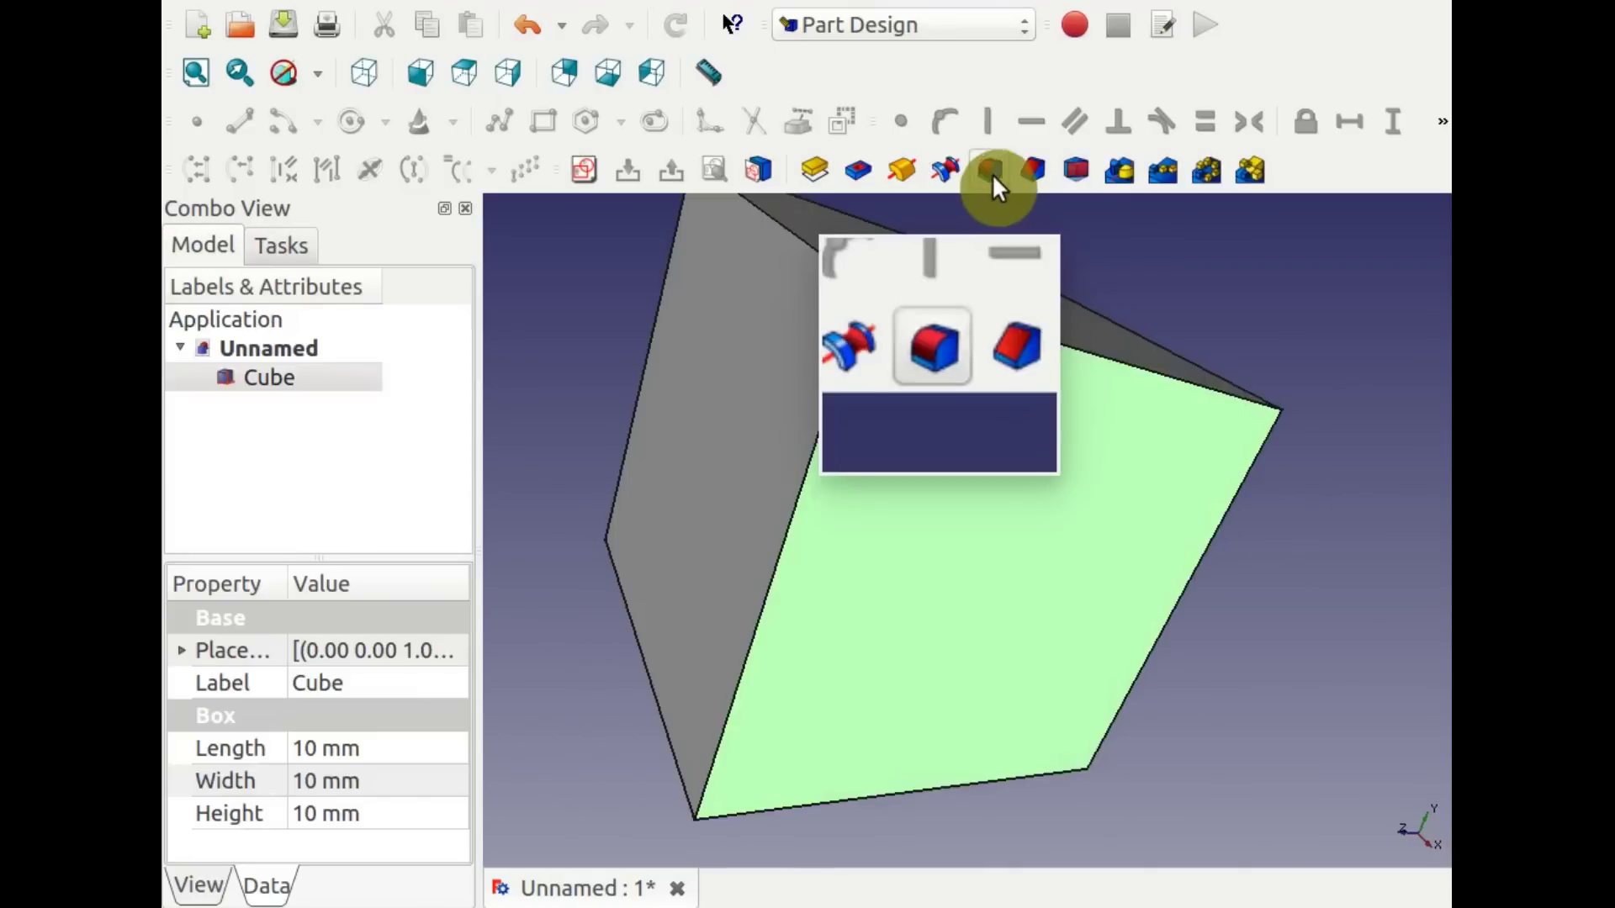
In the Draft workbench, start moving the Cube with its top-right corner as base point.
{"action": "left_click", "coordinate": [992, 173]}
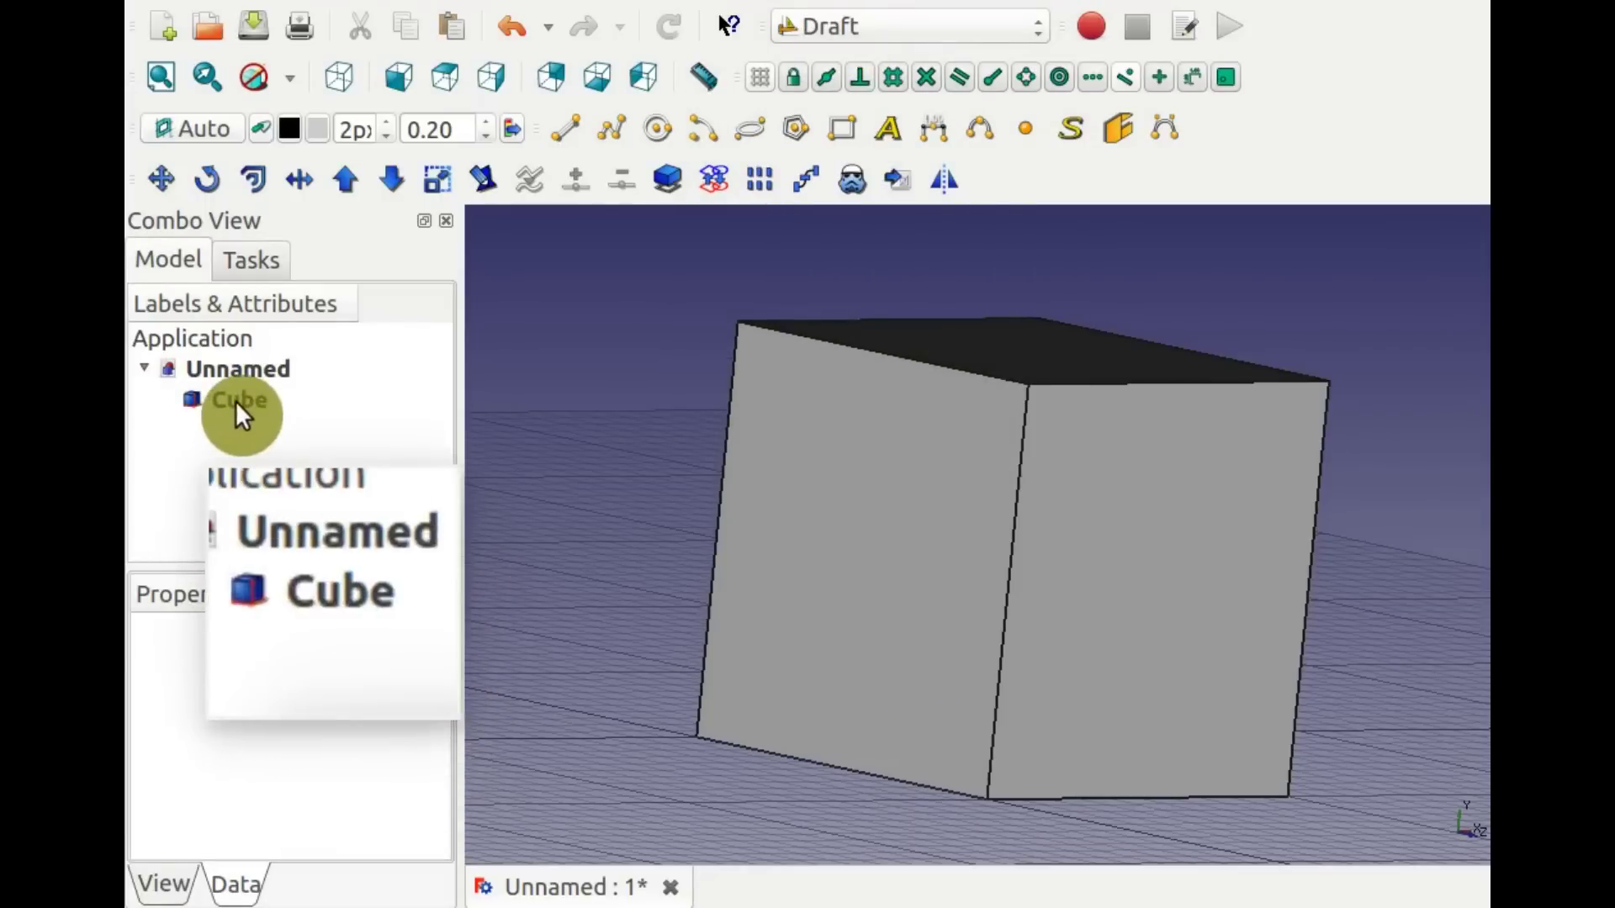
{"action": "left_click", "coordinate": [223, 399]}
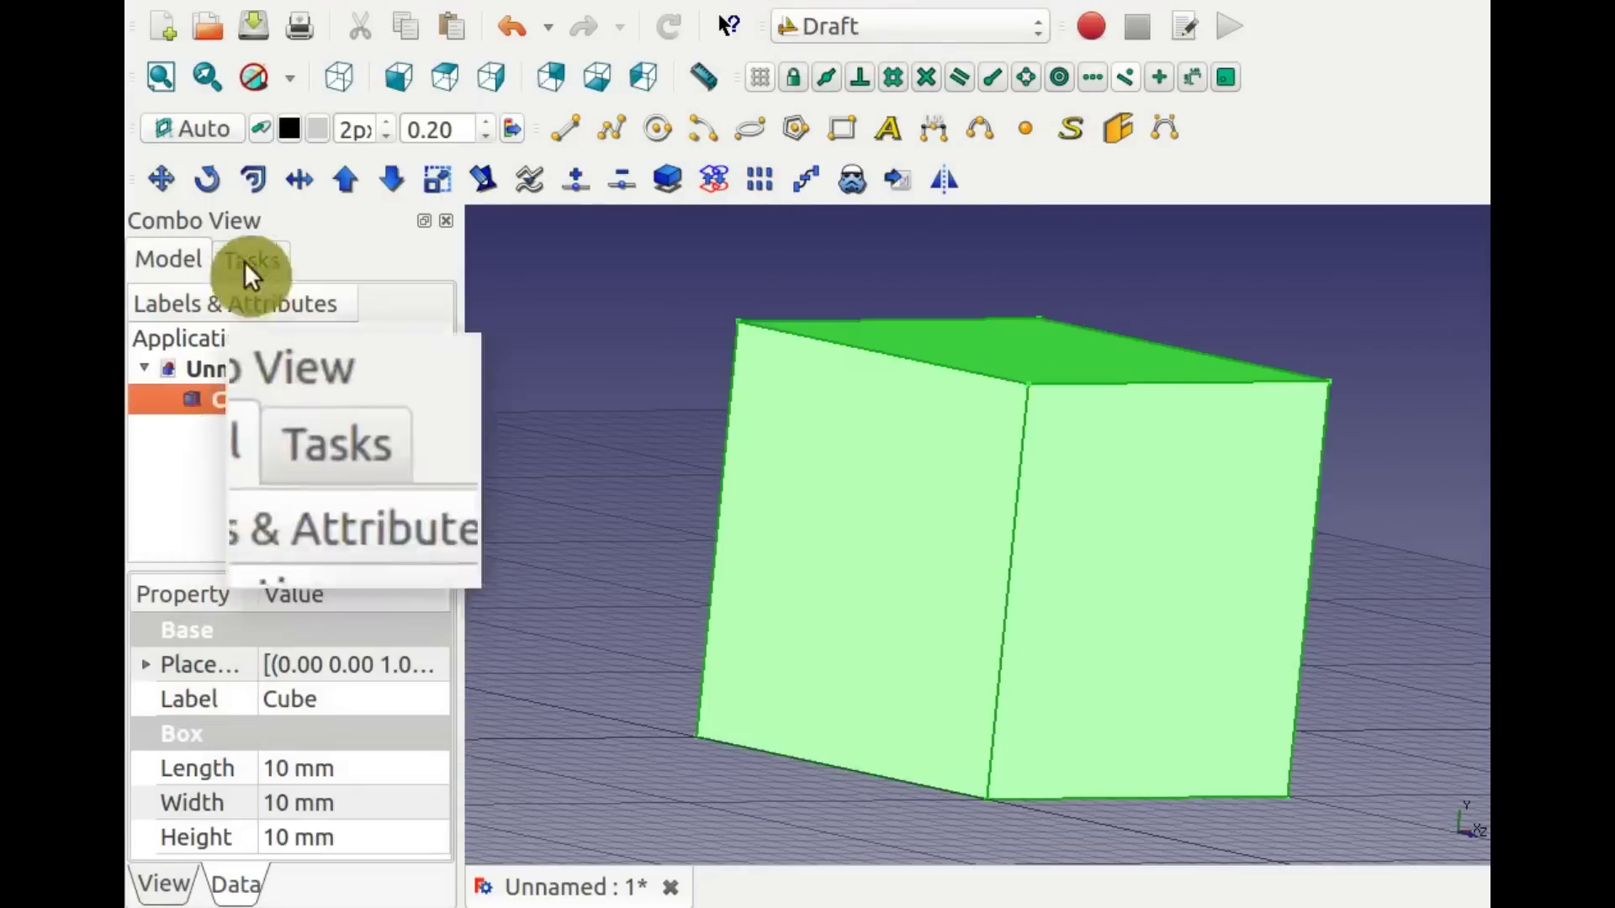
{"action": "left_click", "coordinate": [161, 179]}
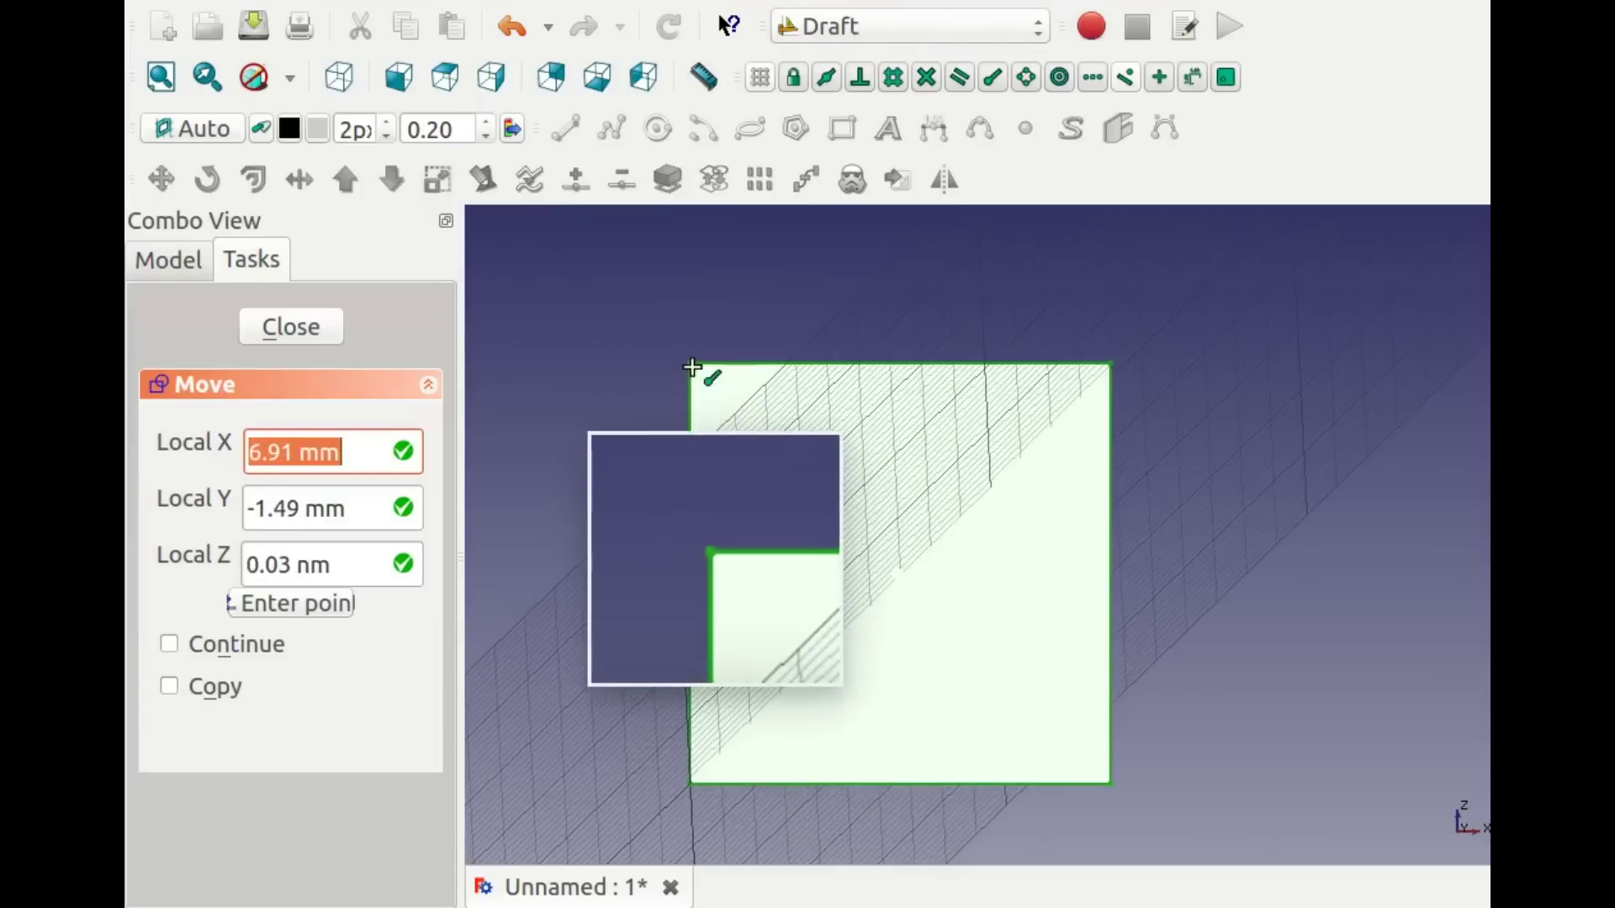
{"action": "left_click", "coordinate": [1113, 366]}
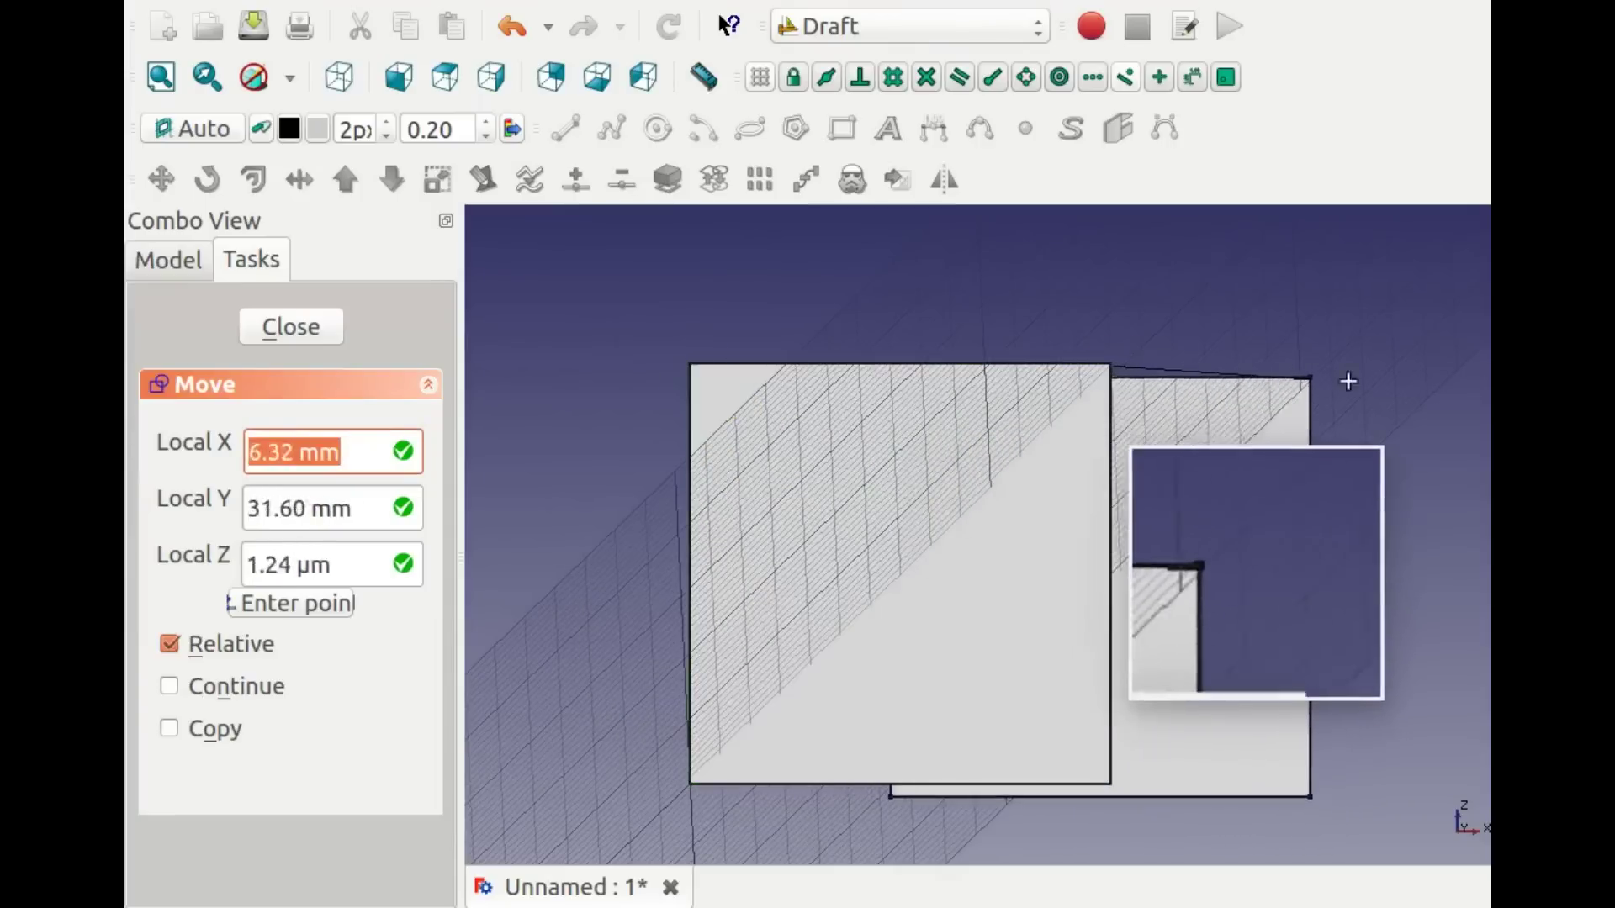
{"action": "scroll", "coordinate": [1442, 353], "scroll_direction": "down", "scroll_amount": 2}
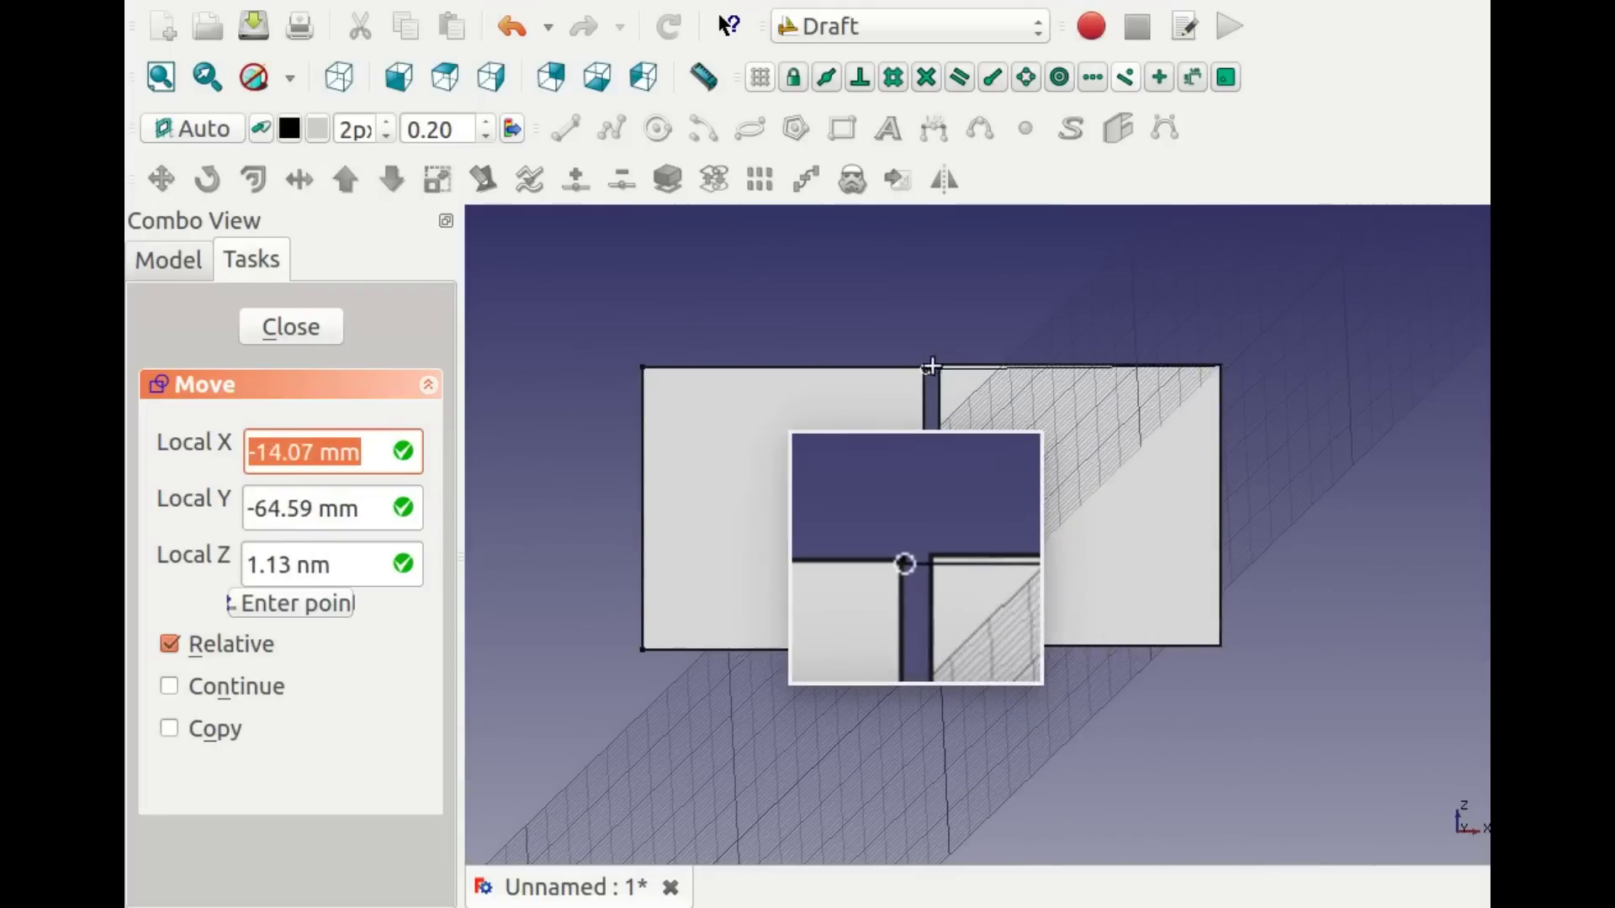
Place the moved cube, then create a Clone of Pad.
{"action": "left_click", "coordinate": [238, 505]}
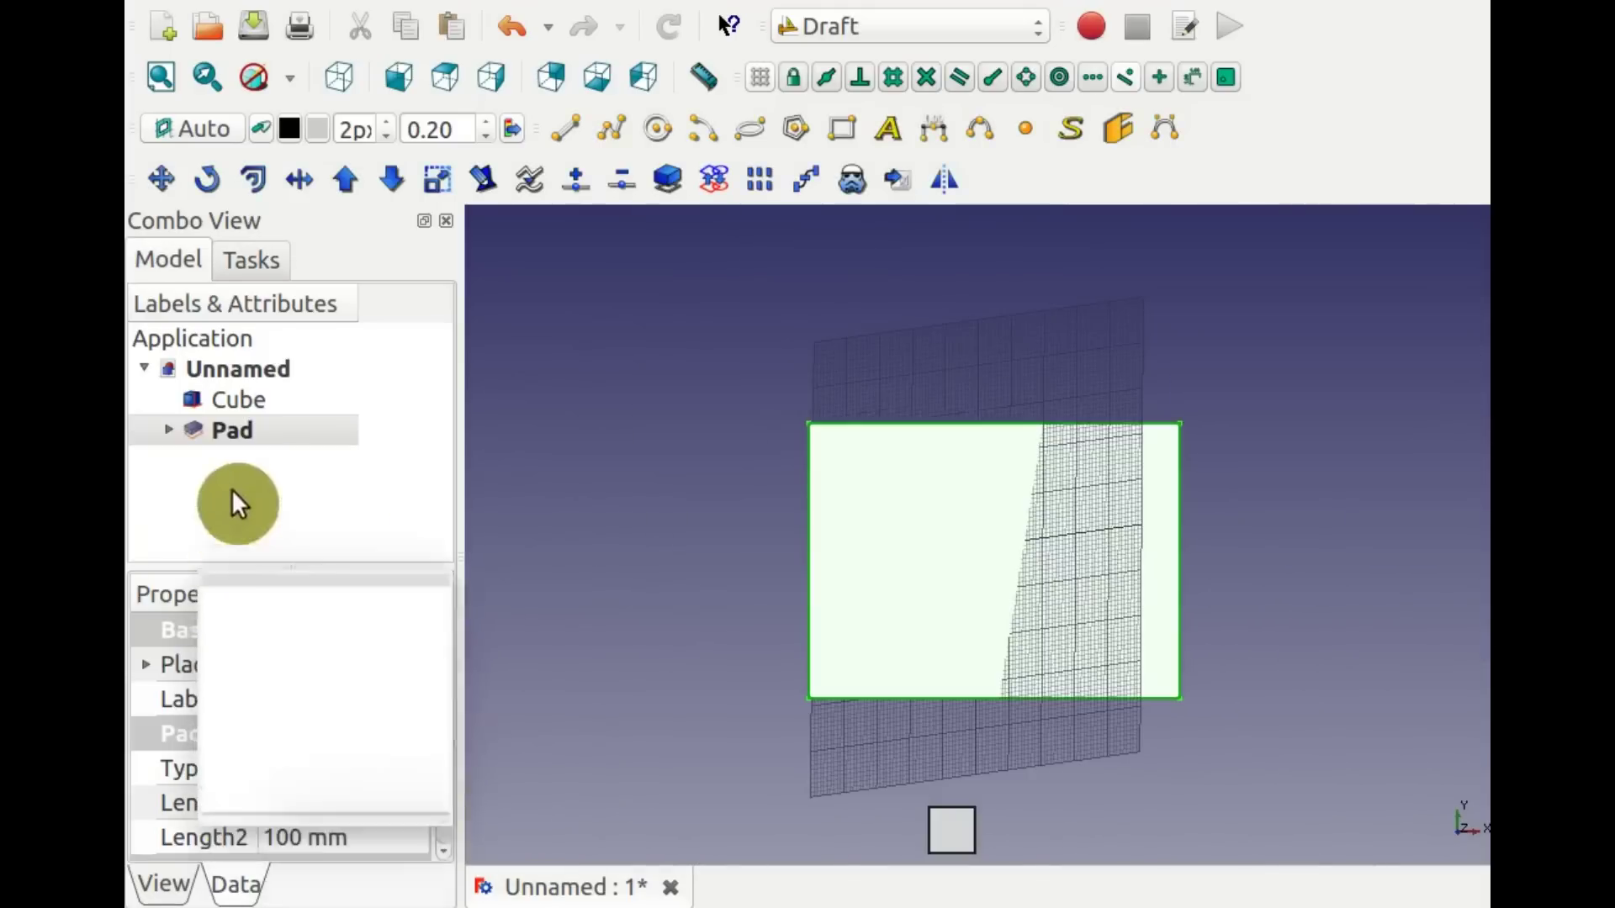
{"action": "left_click", "coordinate": [253, 435]}
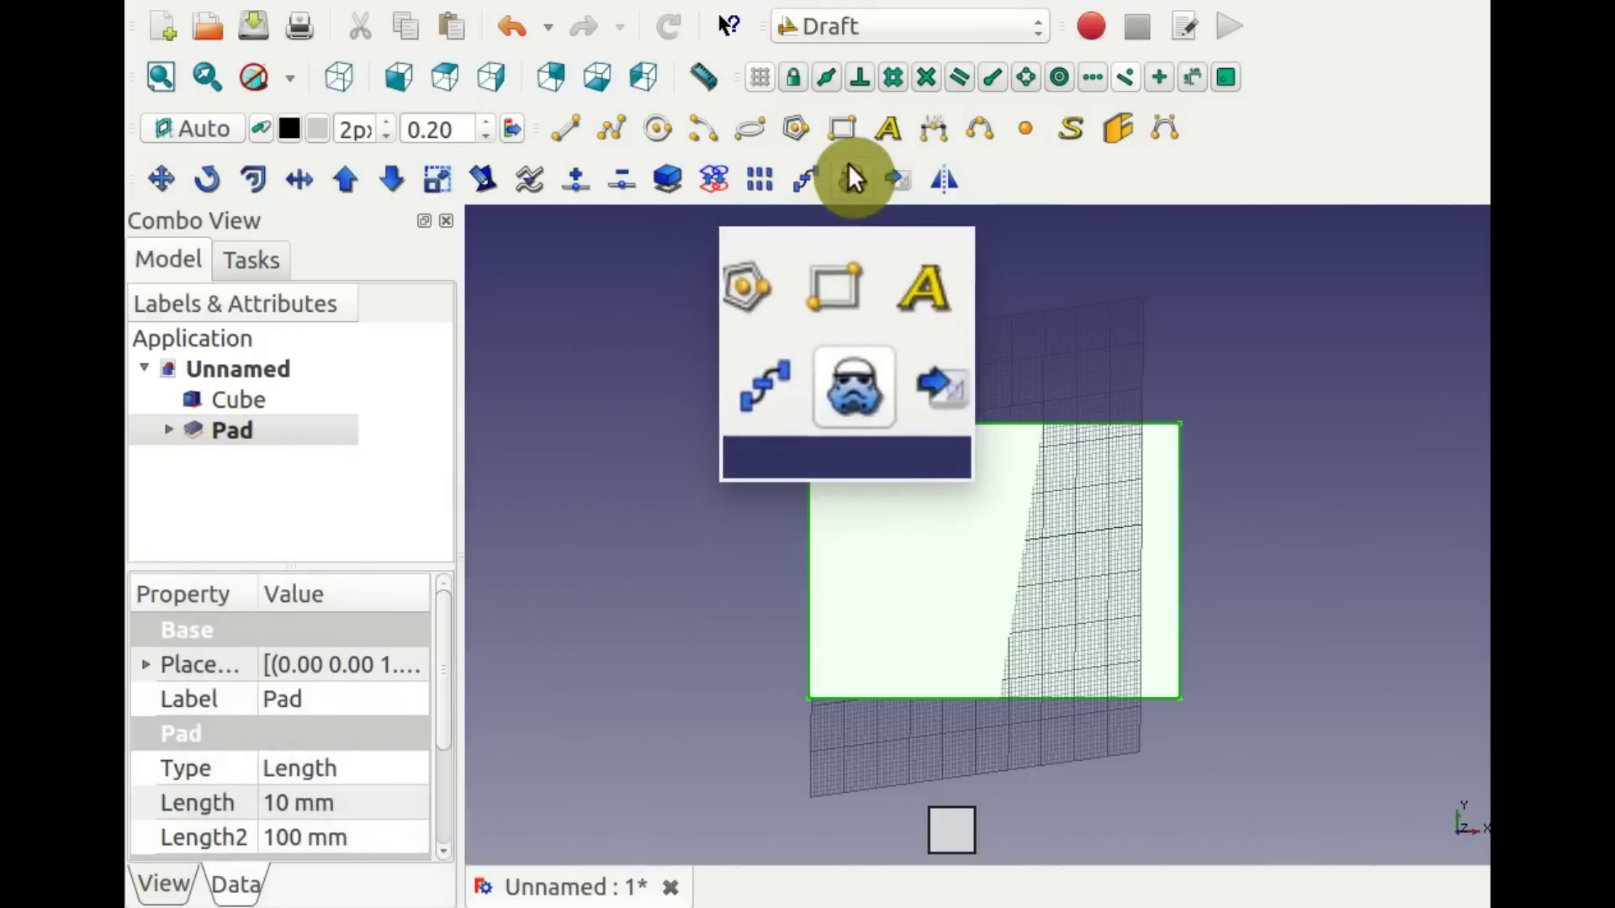
{"action": "left_click", "coordinate": [847, 166]}
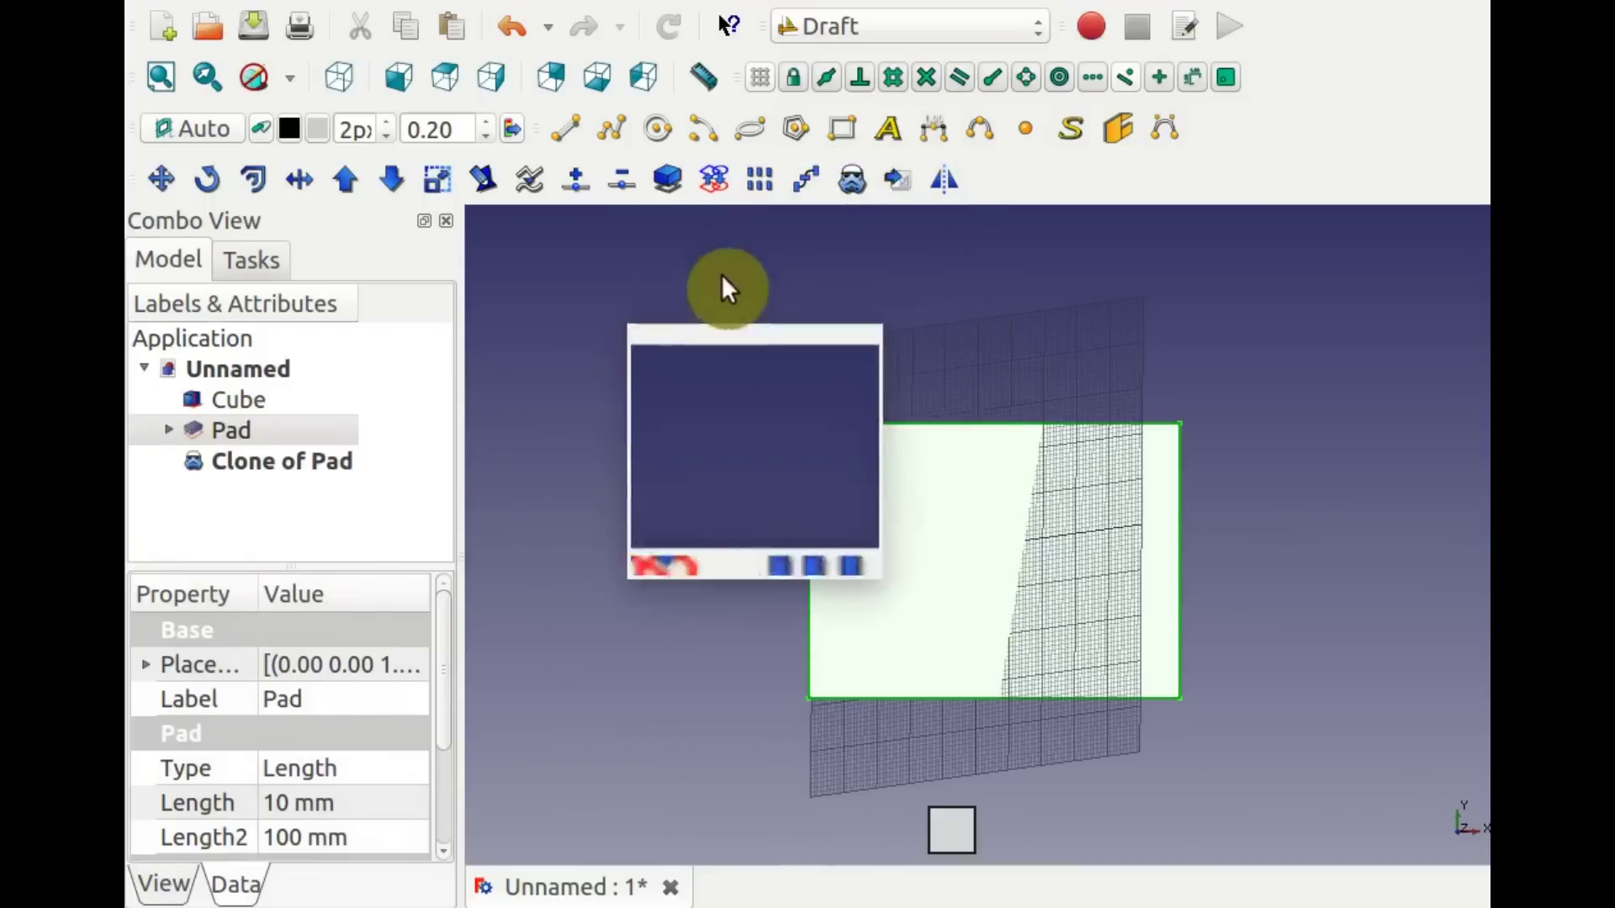
{"action": "left_click", "coordinate": [334, 463]}
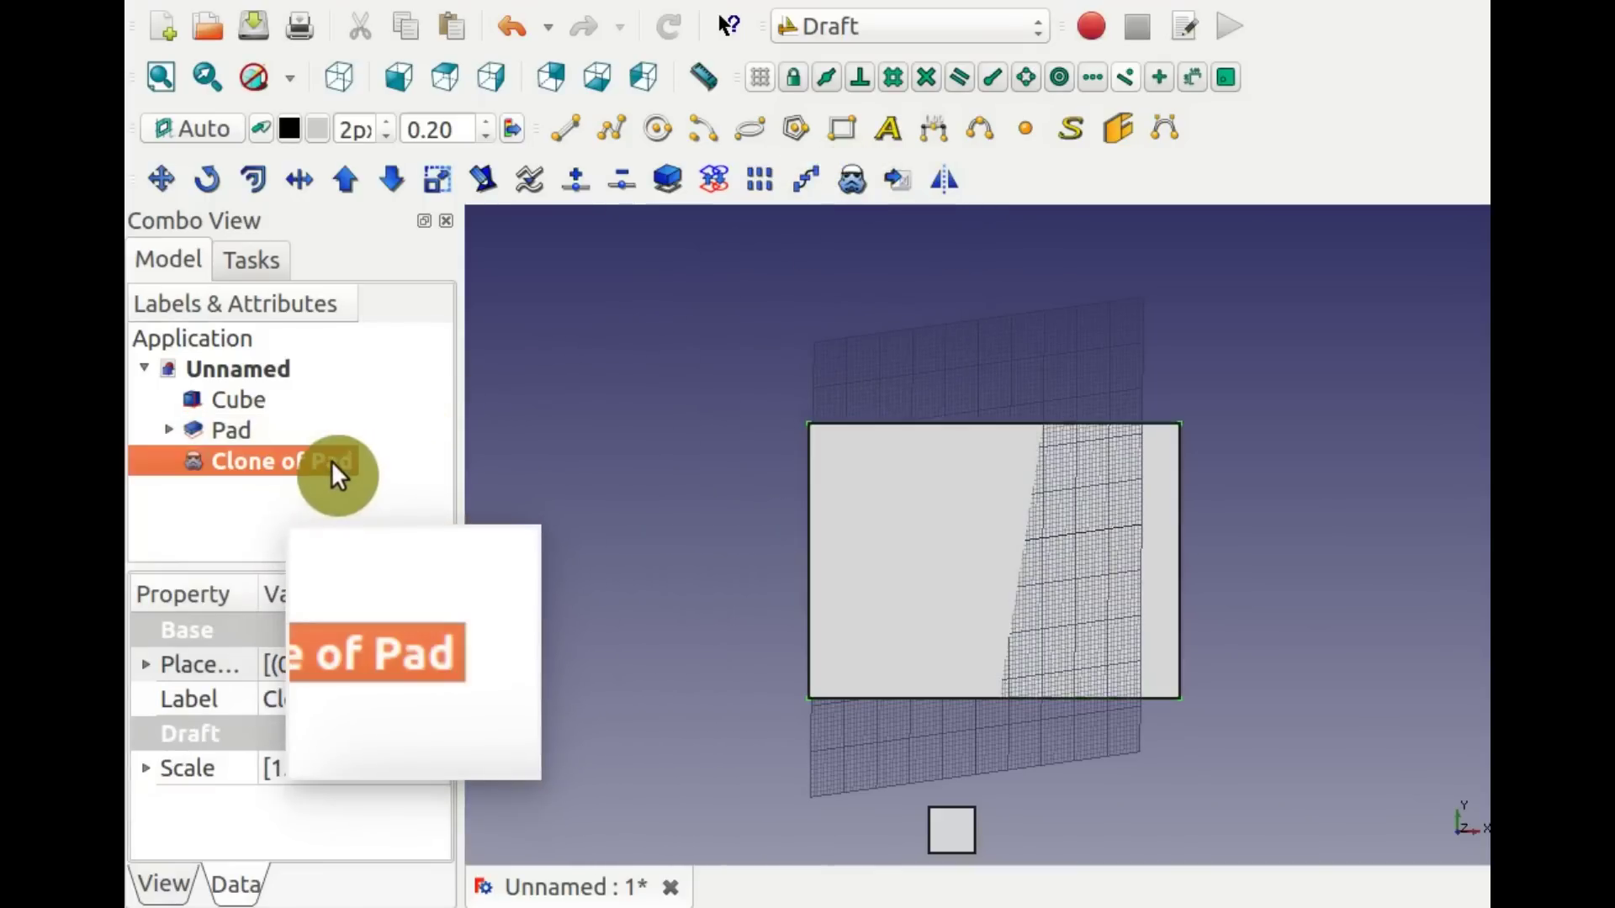
Move a copy of Pad beside the others from its corner, then delete the extra Pad001.
{"action": "left_click", "coordinate": [238, 426]}
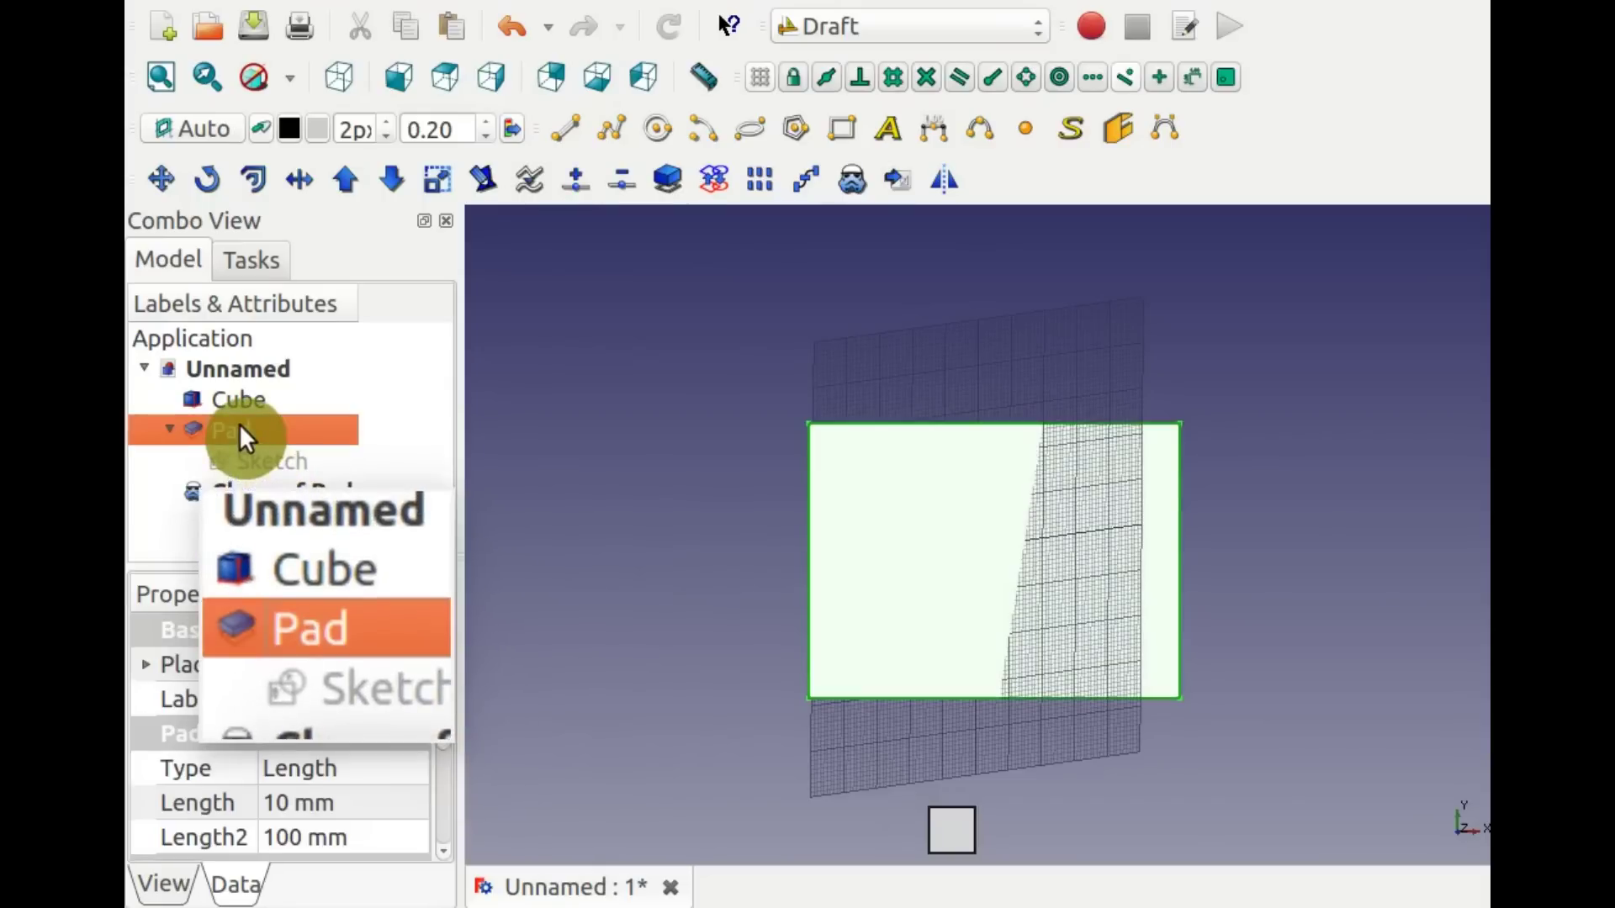
{"action": "left_click", "coordinate": [165, 175]}
{"action": "left_click", "coordinate": [169, 685]}
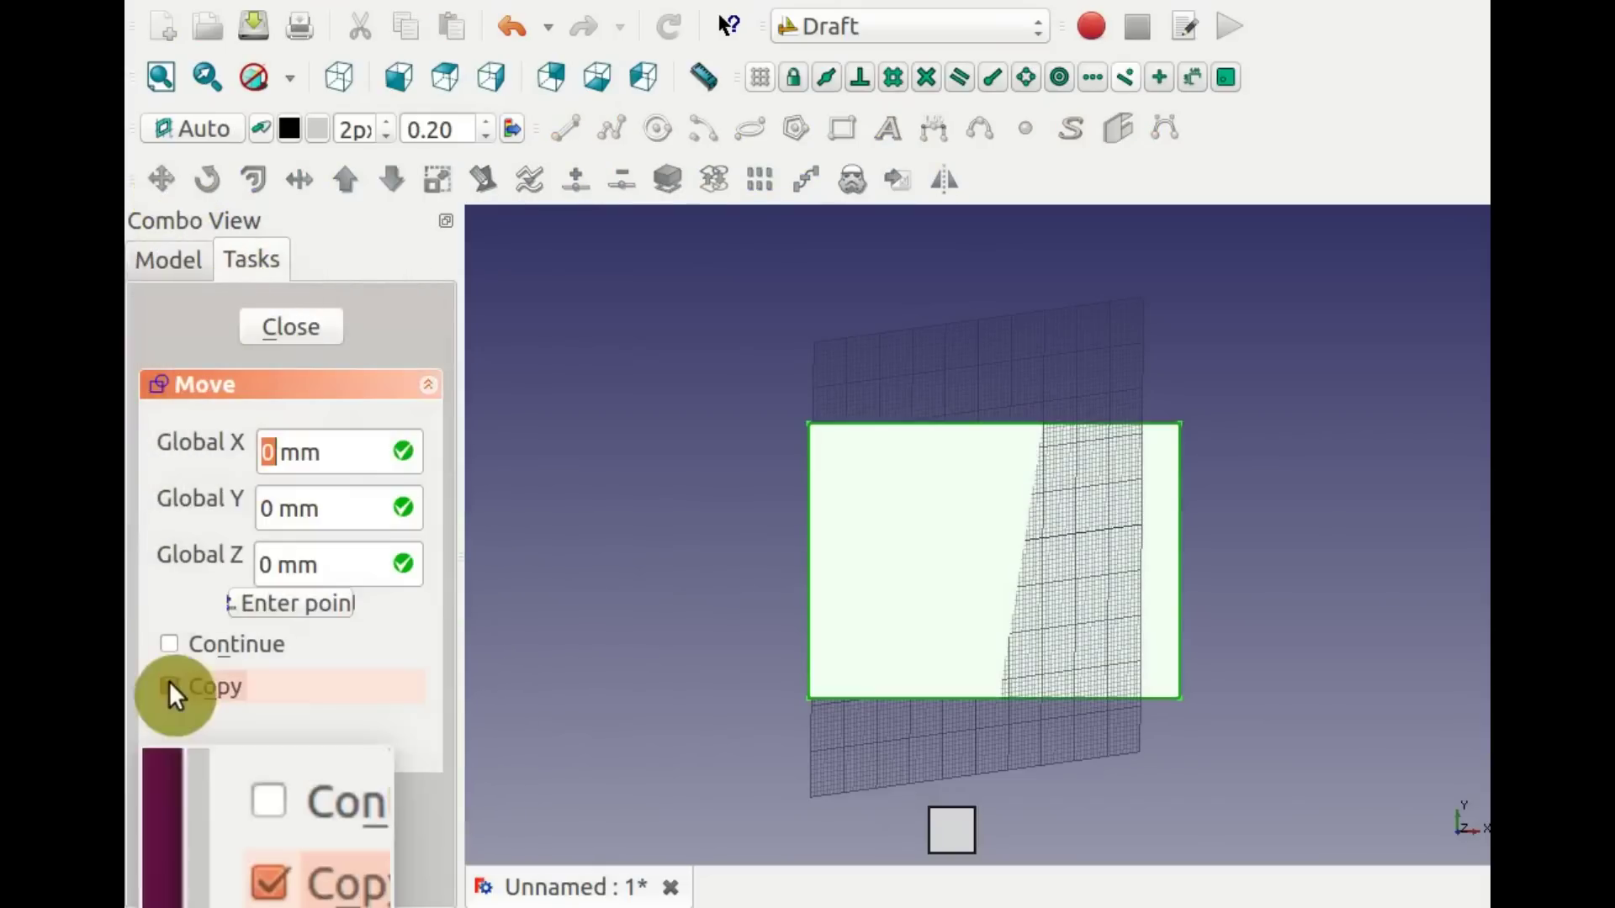
{"action": "left_click", "coordinate": [806, 425]}
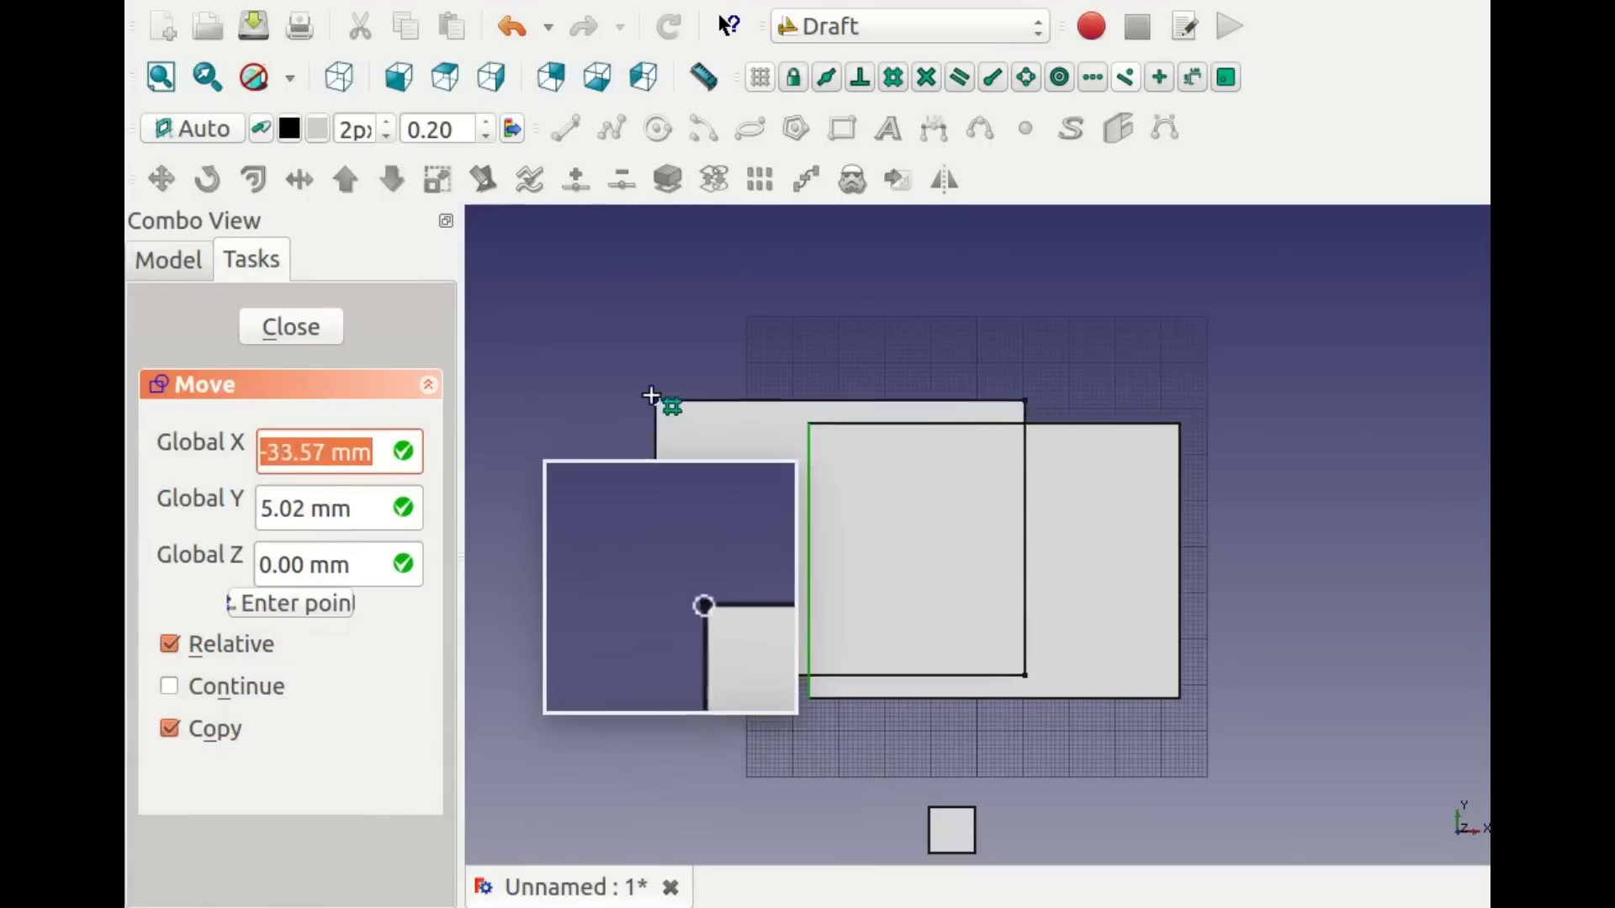
{"action": "scroll", "coordinate": [632, 416], "scroll_direction": "down", "scroll_amount": 2}
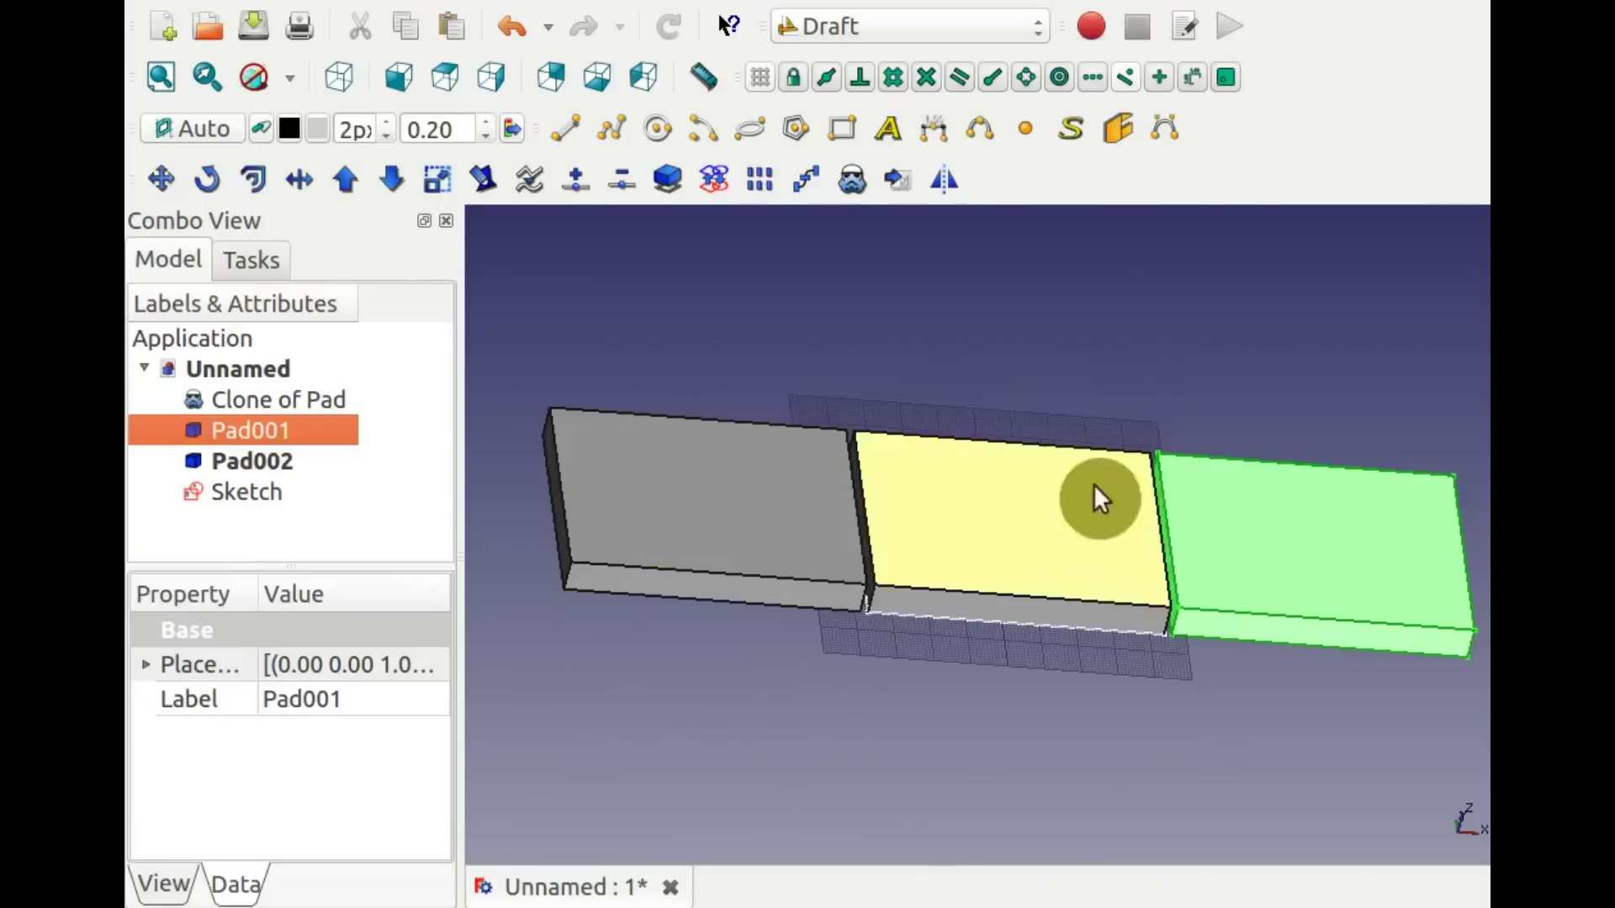
{"action": "left_click", "coordinate": [1184, 525]}
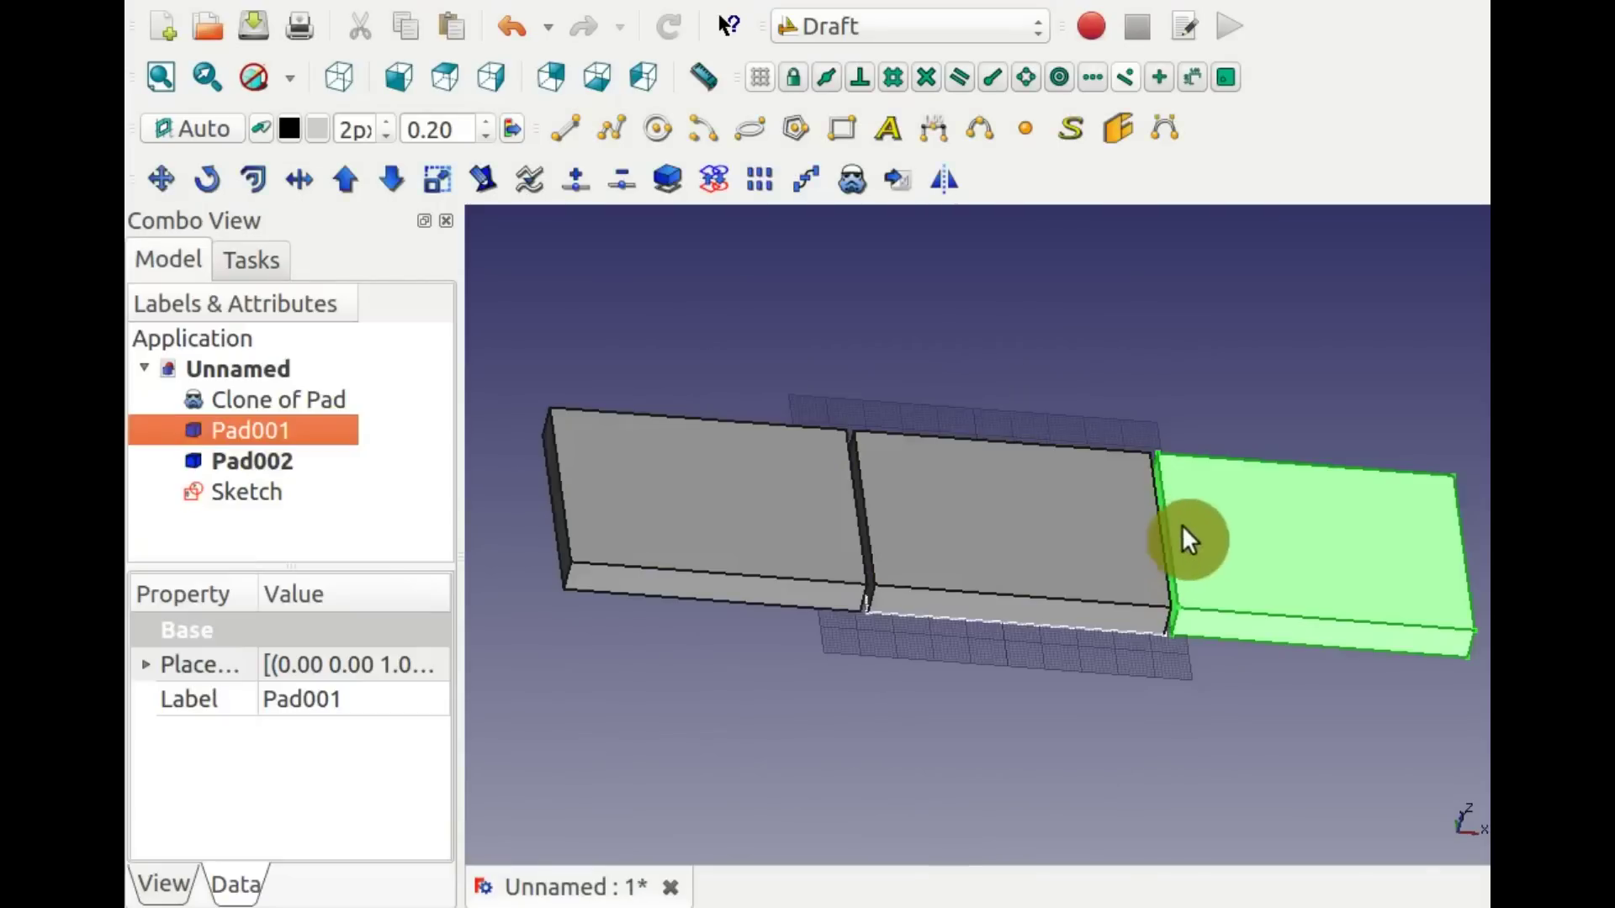
{"action": "key", "text": "Delete"}
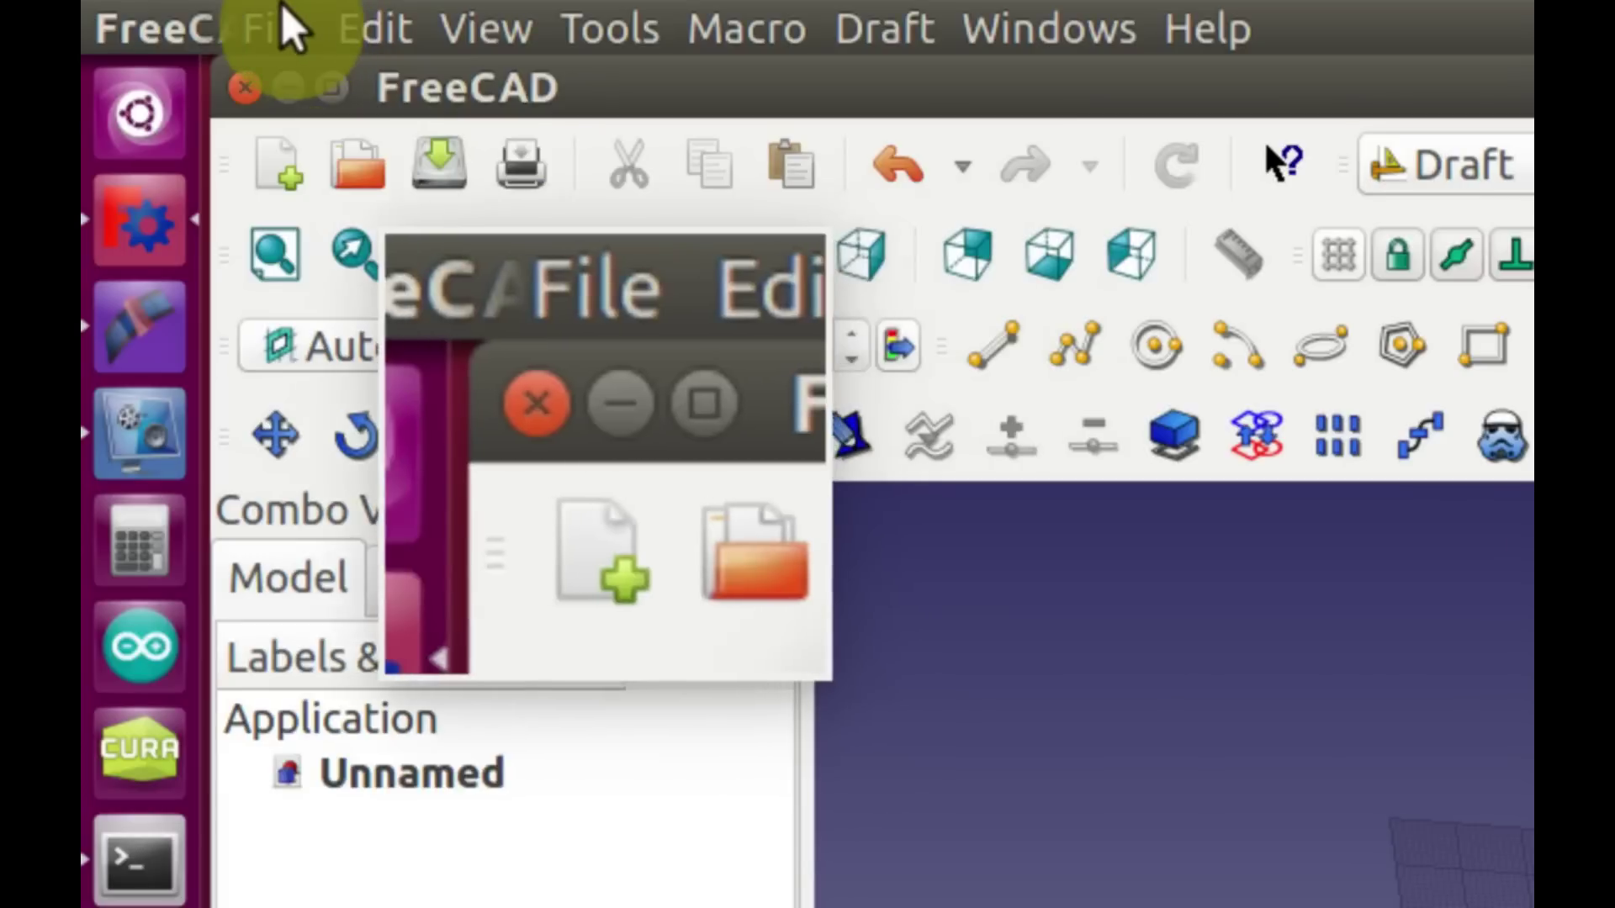
{"action": "left_click", "coordinate": [281, 22]}
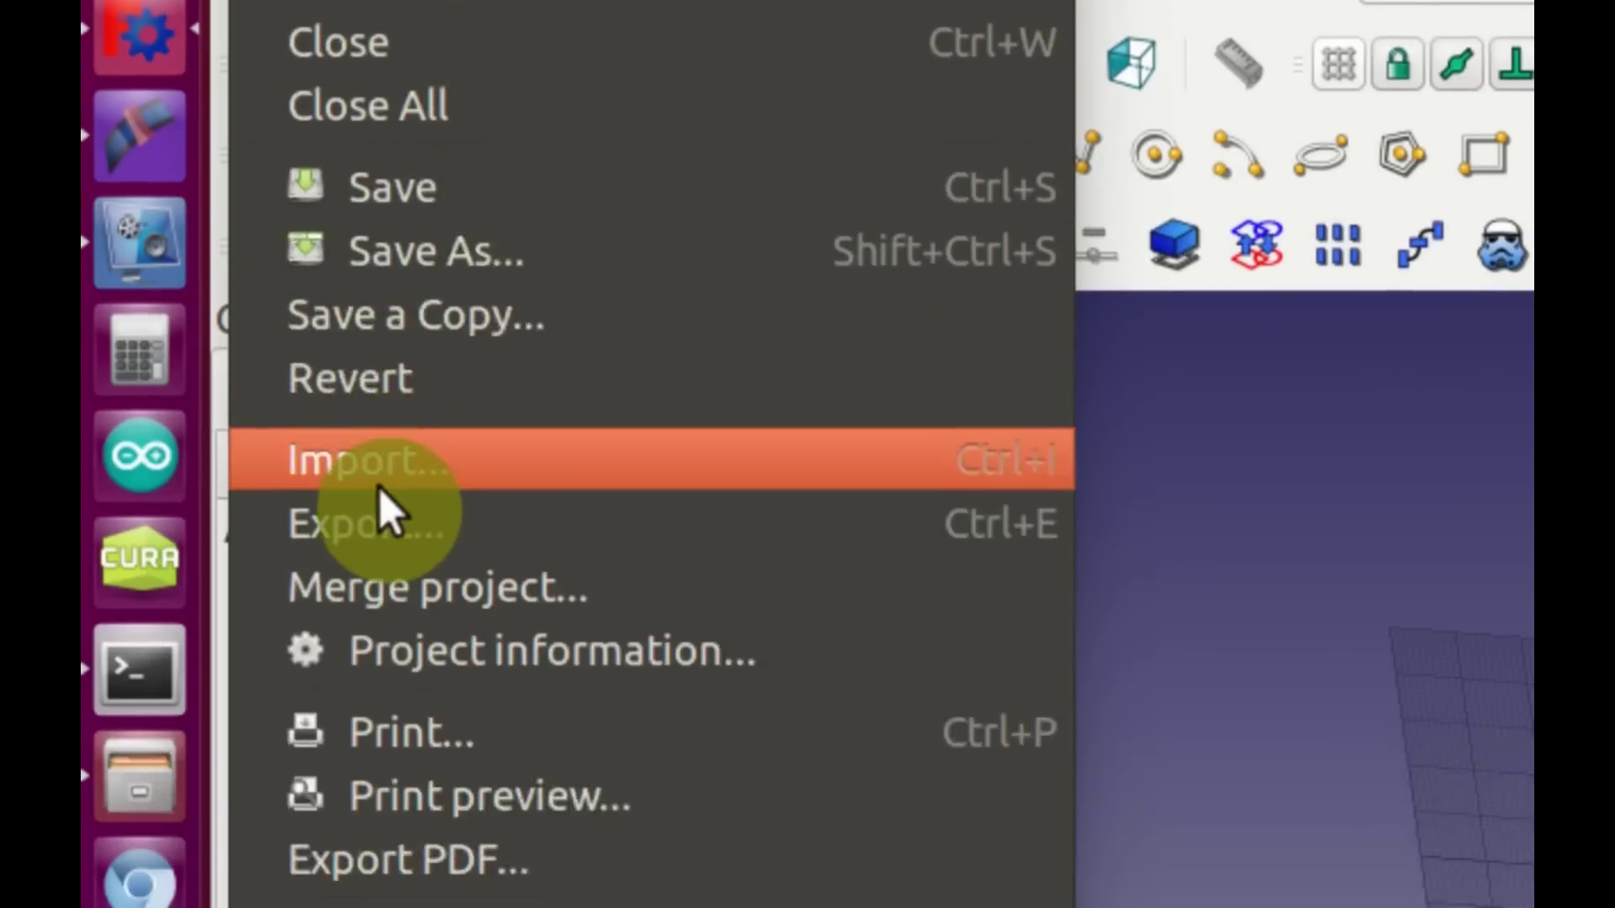
Import HalfDonut.stl from the Desktop and view the mesh edge-on.
{"action": "left_click", "coordinate": [366, 652]}
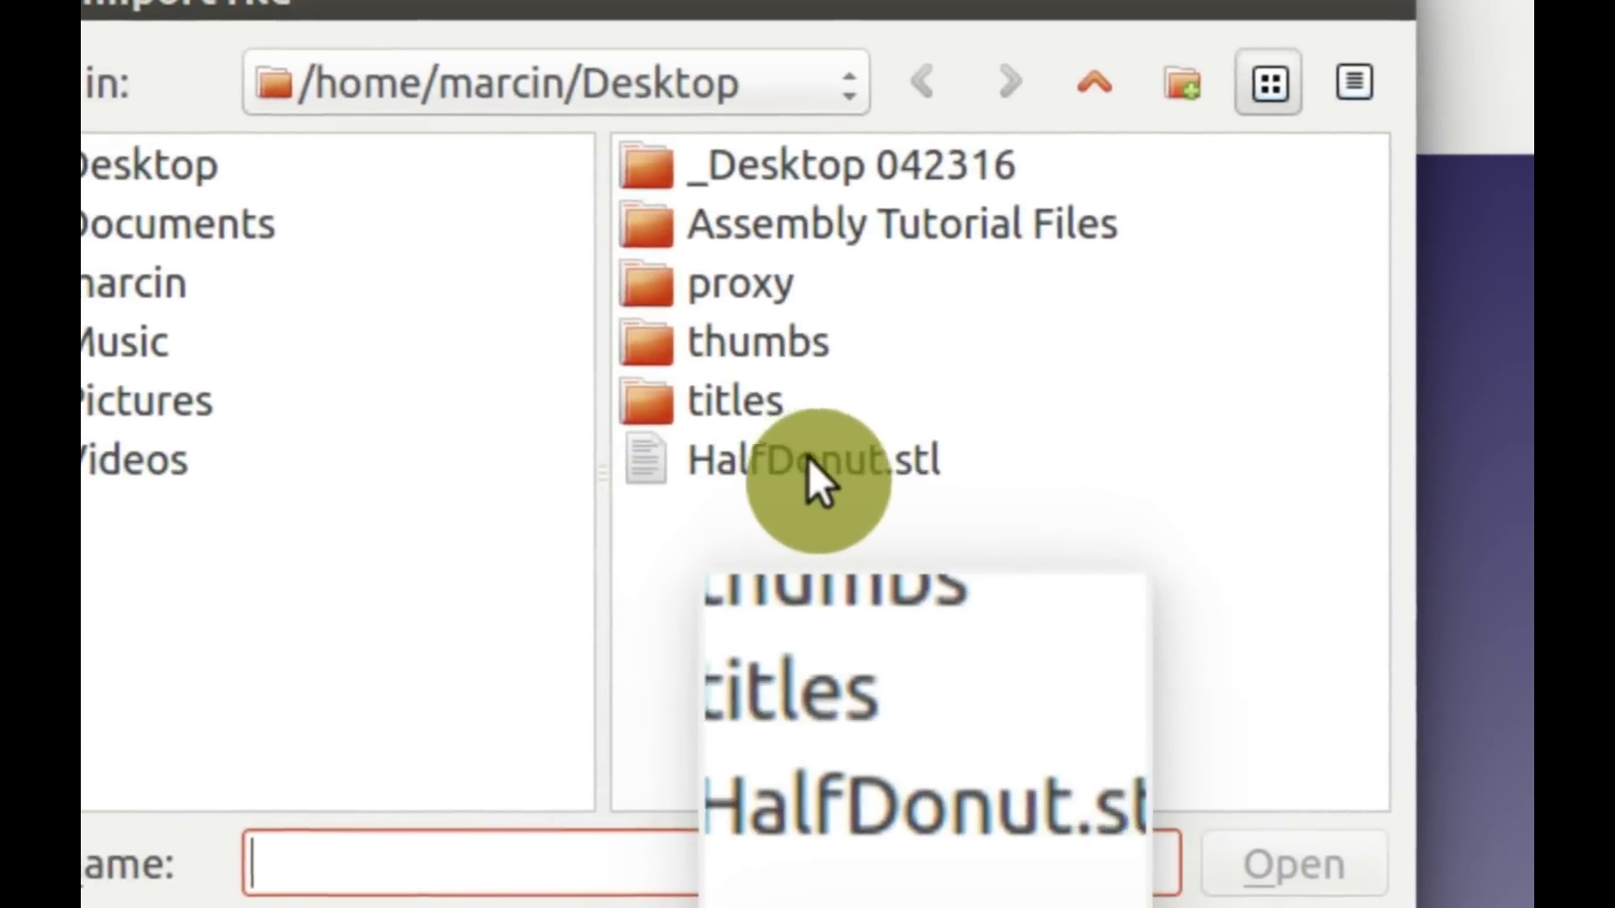
{"action": "double_click", "coordinate": [809, 461]}
{"action": "middle_click_drag", "start_coordinate": [820, 455], "coordinate": [1004, 471]}
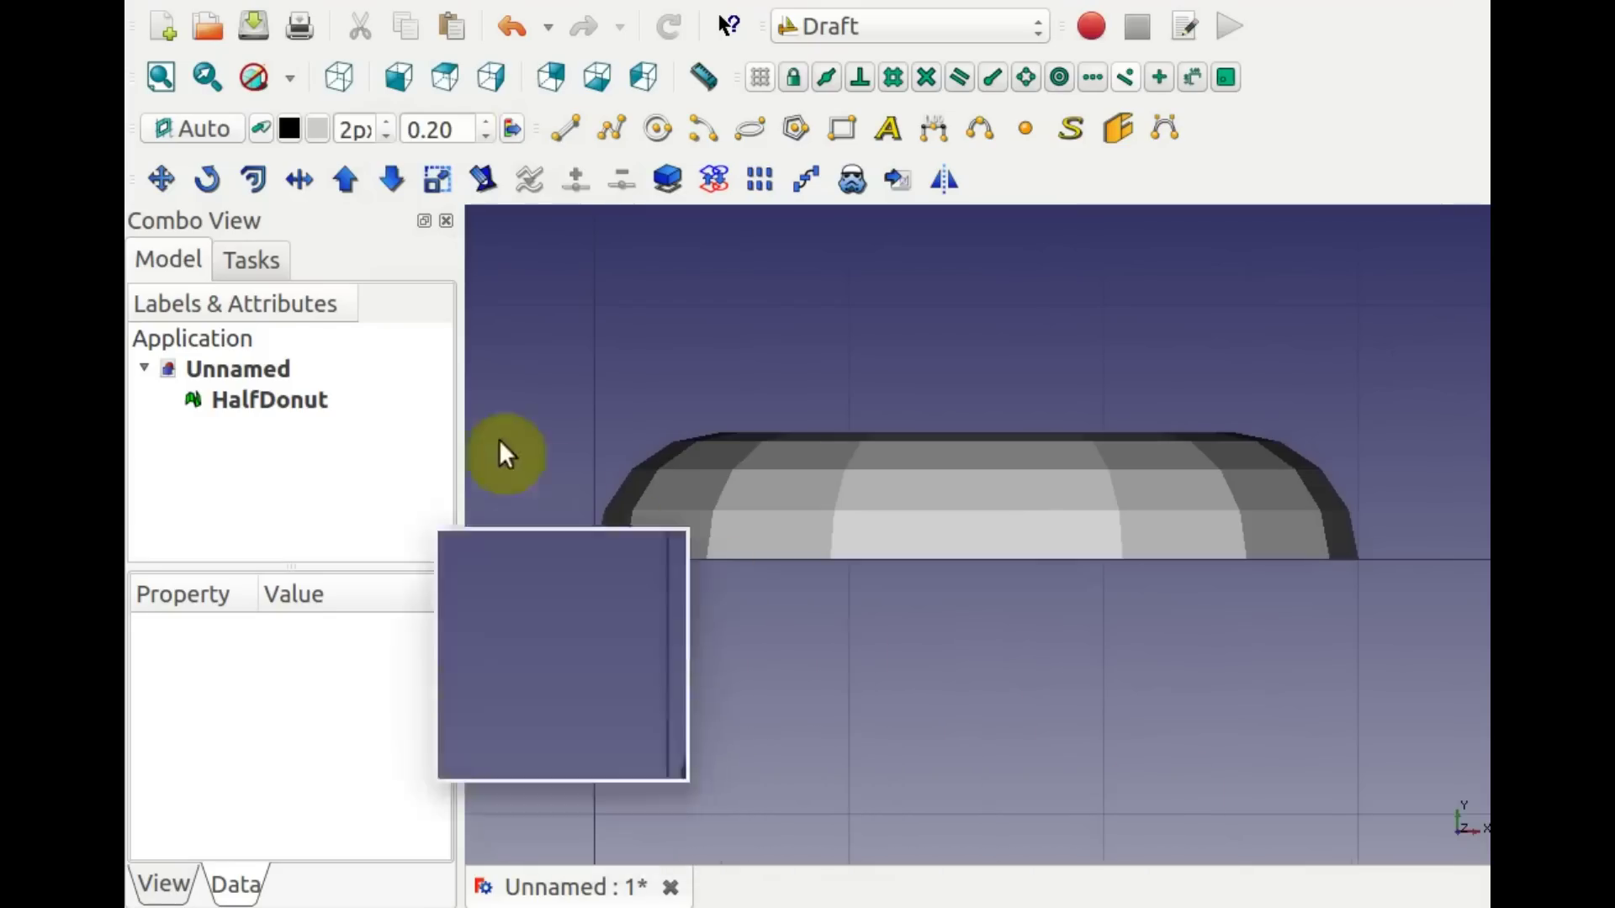
Rotate the HalfDonut mesh 90° about its left corner with Draft Rotate.
{"action": "left_click", "coordinate": [316, 400]}
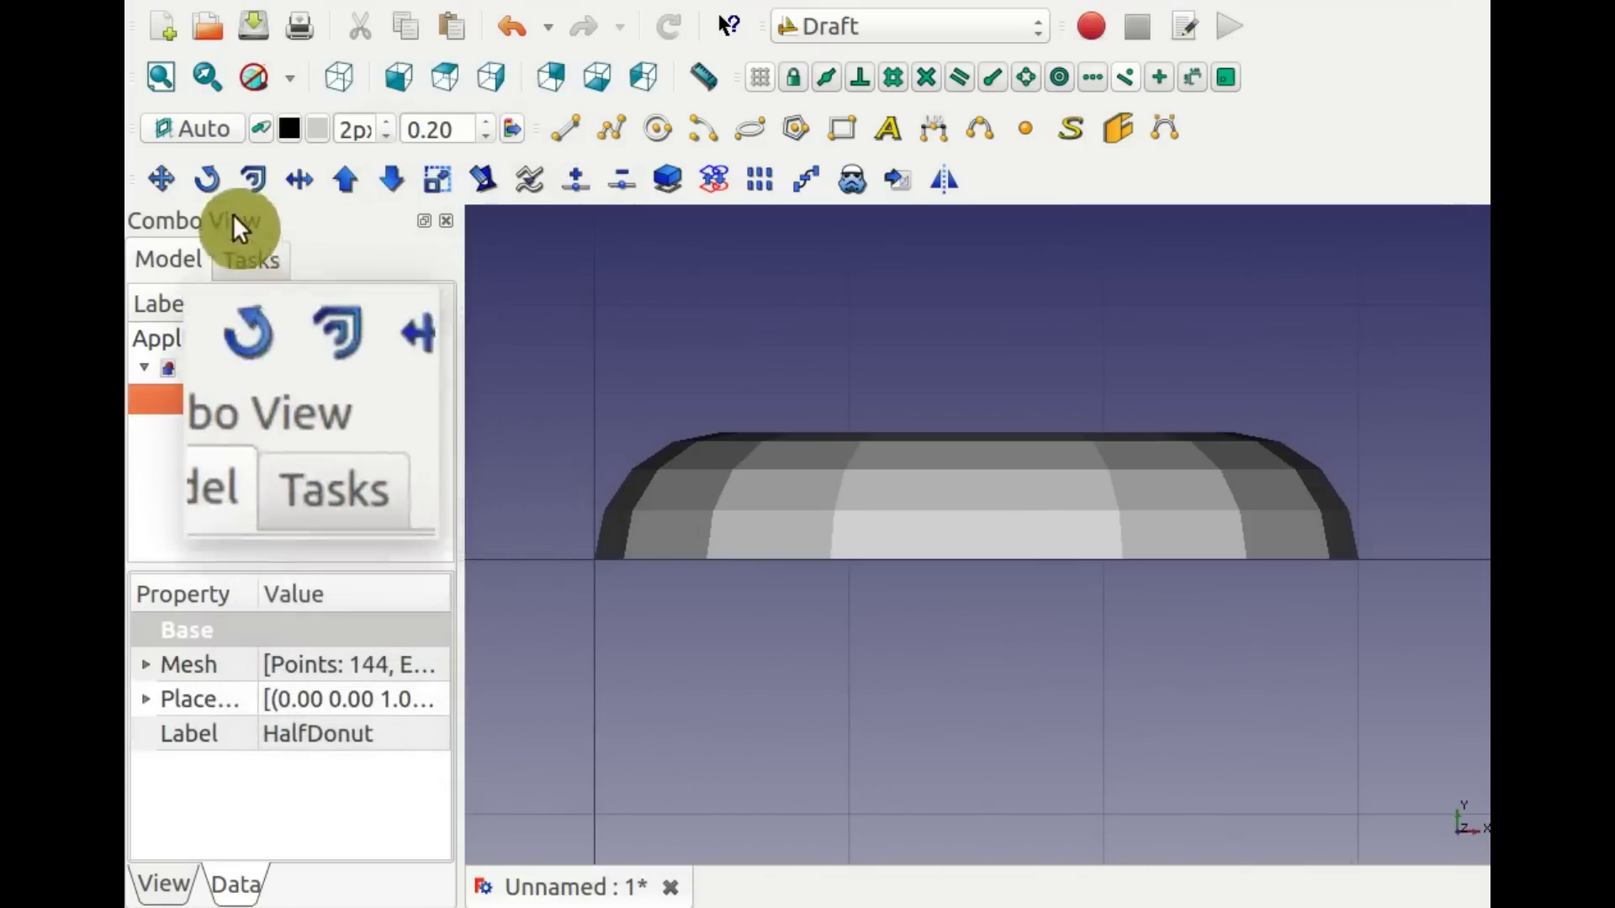
{"action": "left_click", "coordinate": [207, 180]}
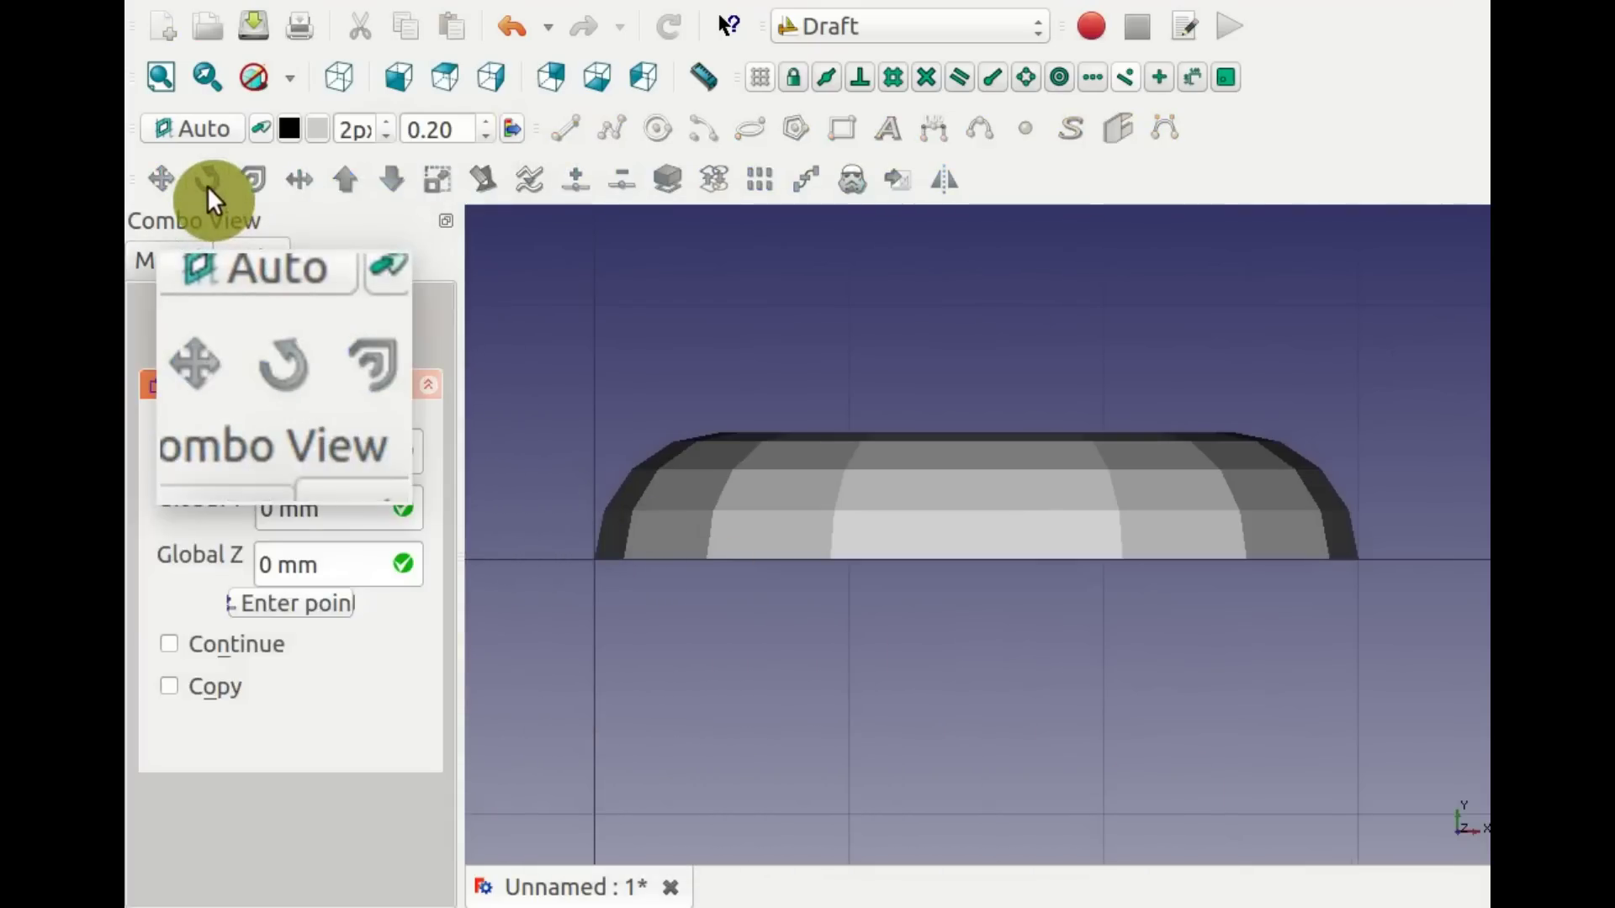
{"action": "left_click", "coordinate": [595, 554]}
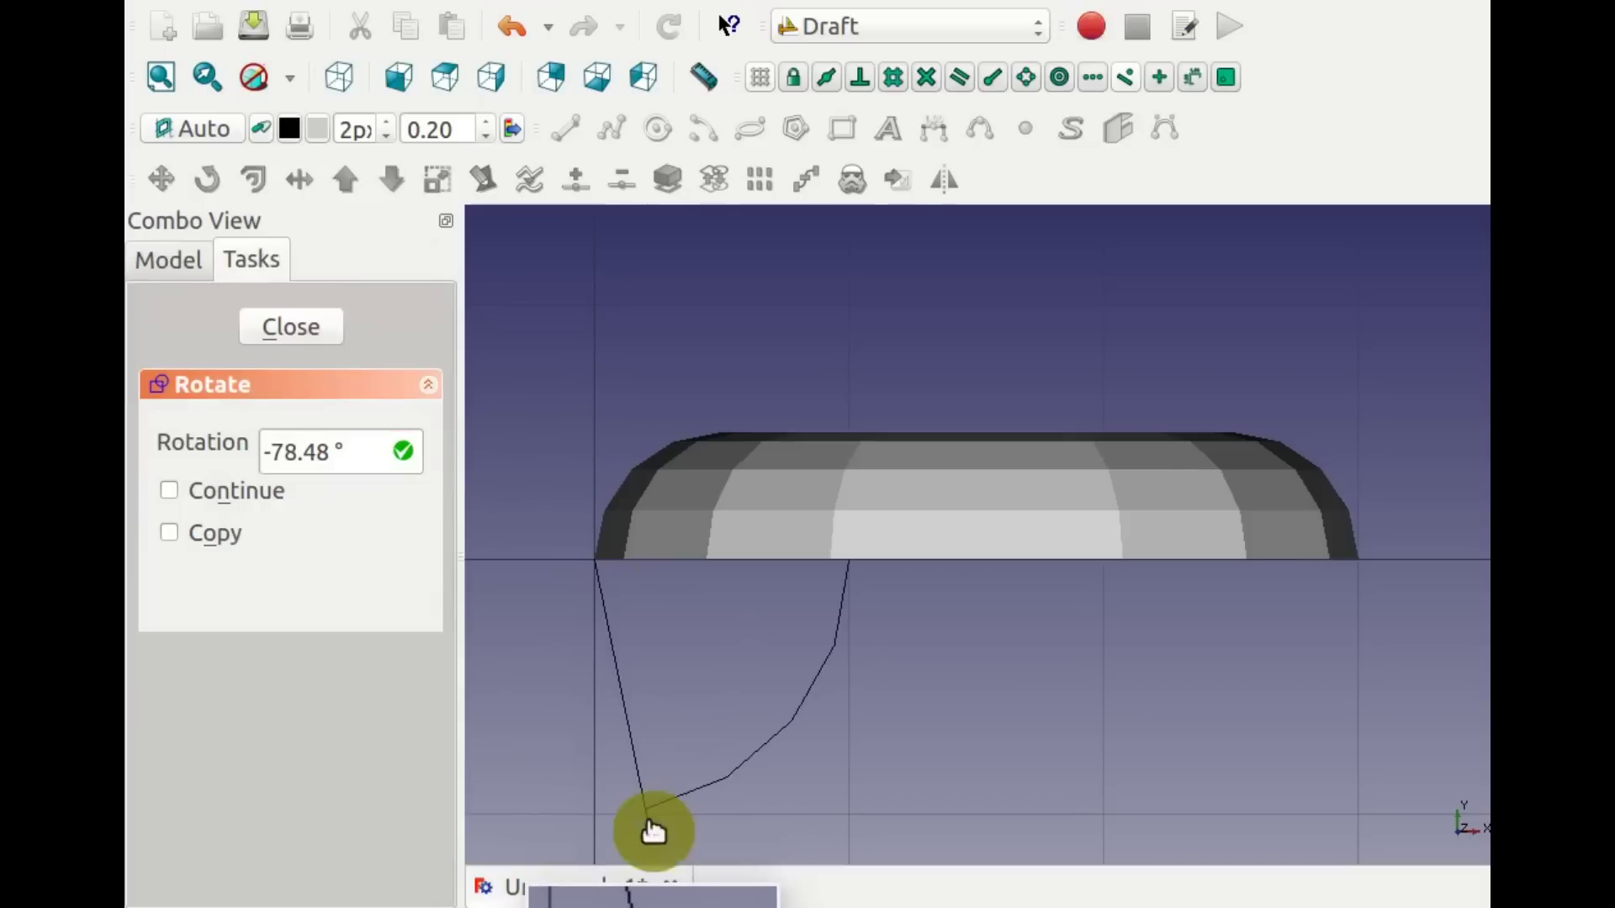
{"action": "left_click", "coordinate": [648, 820]}
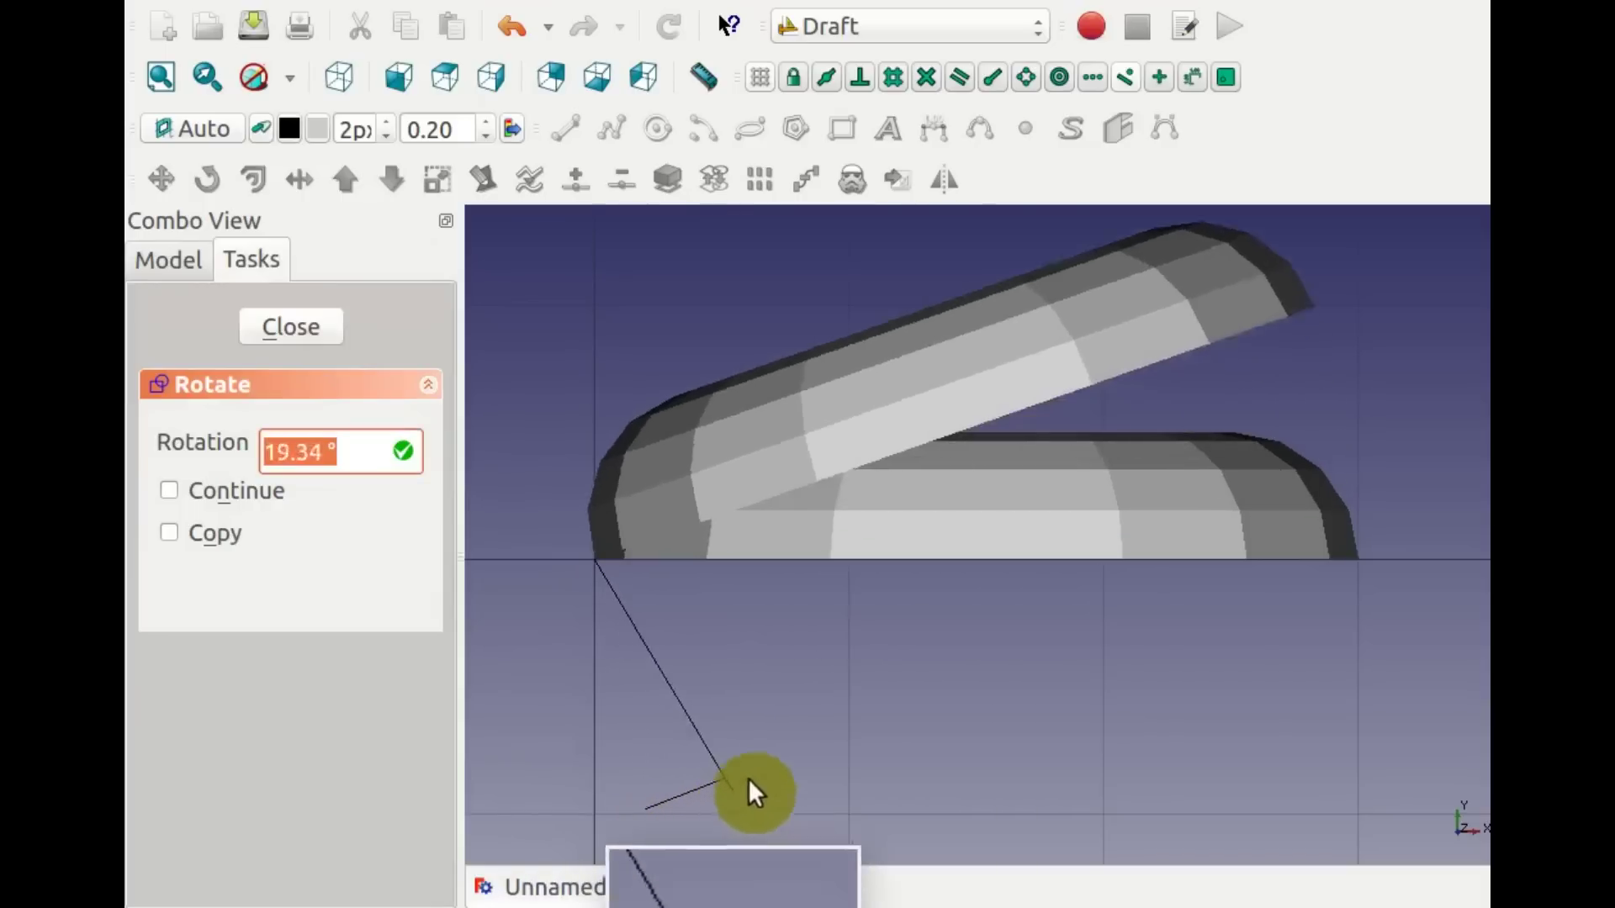
{"action": "scroll", "coordinate": [822, 677], "scroll_direction": "down", "scroll_amount": 4}
{"action": "type", "text": "90"}
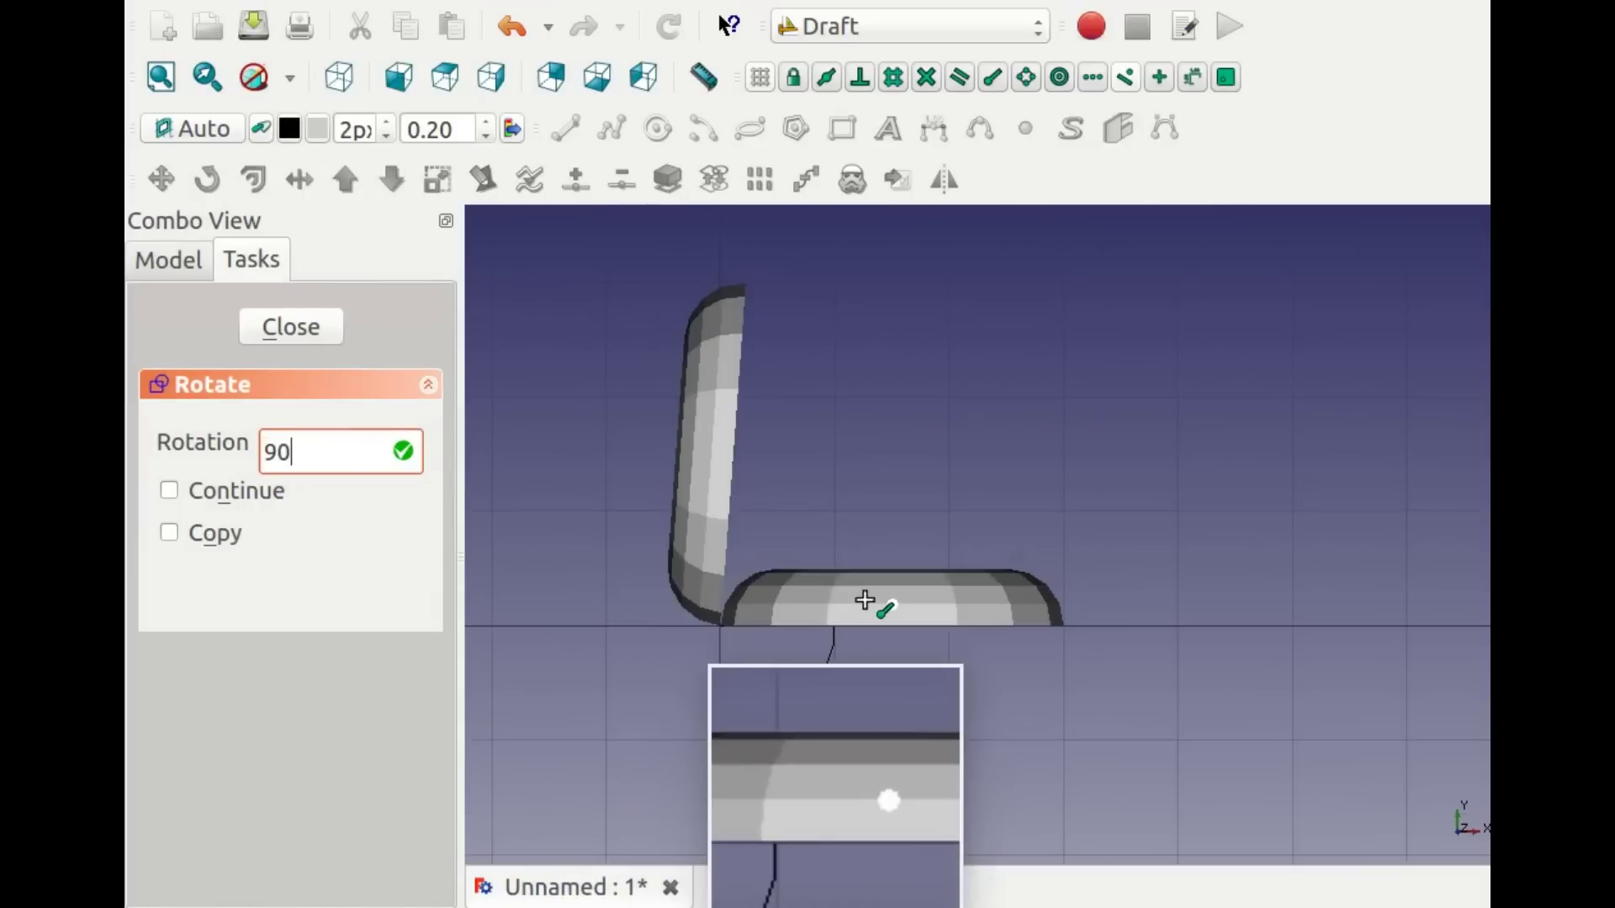
{"action": "key", "text": "Return"}
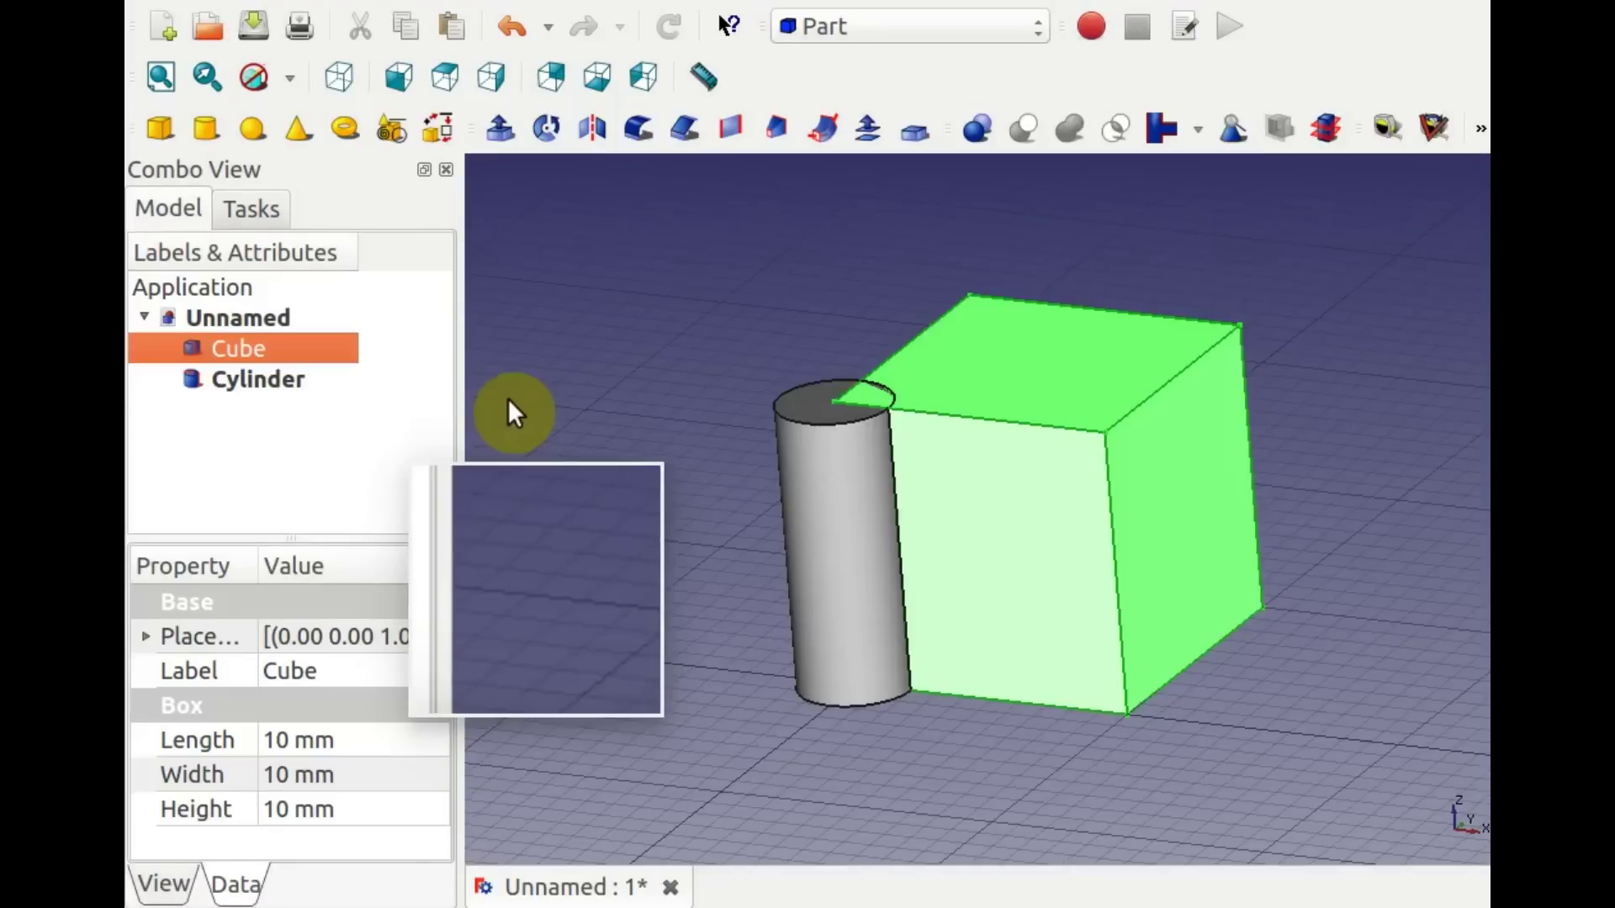
Union Cube and Cylinder, then cut Pad002 from Clone of Pad001 and undo it.
{"action": "left_click", "coordinate": [287, 375], "text": "ctrl"}
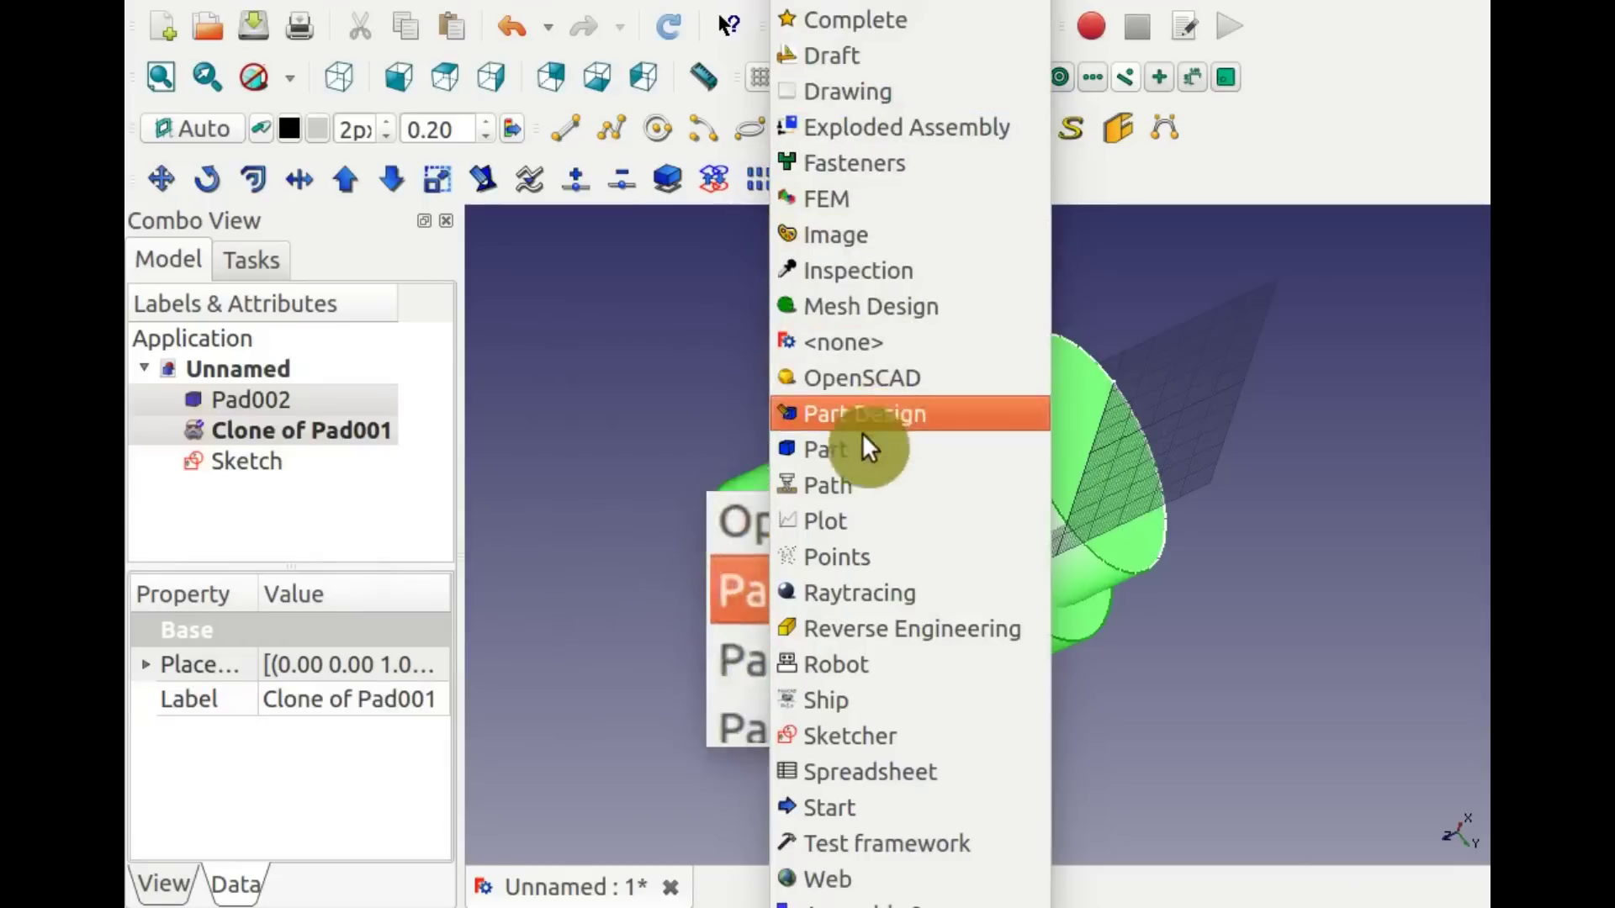
{"action": "left_click", "coordinate": [858, 446]}
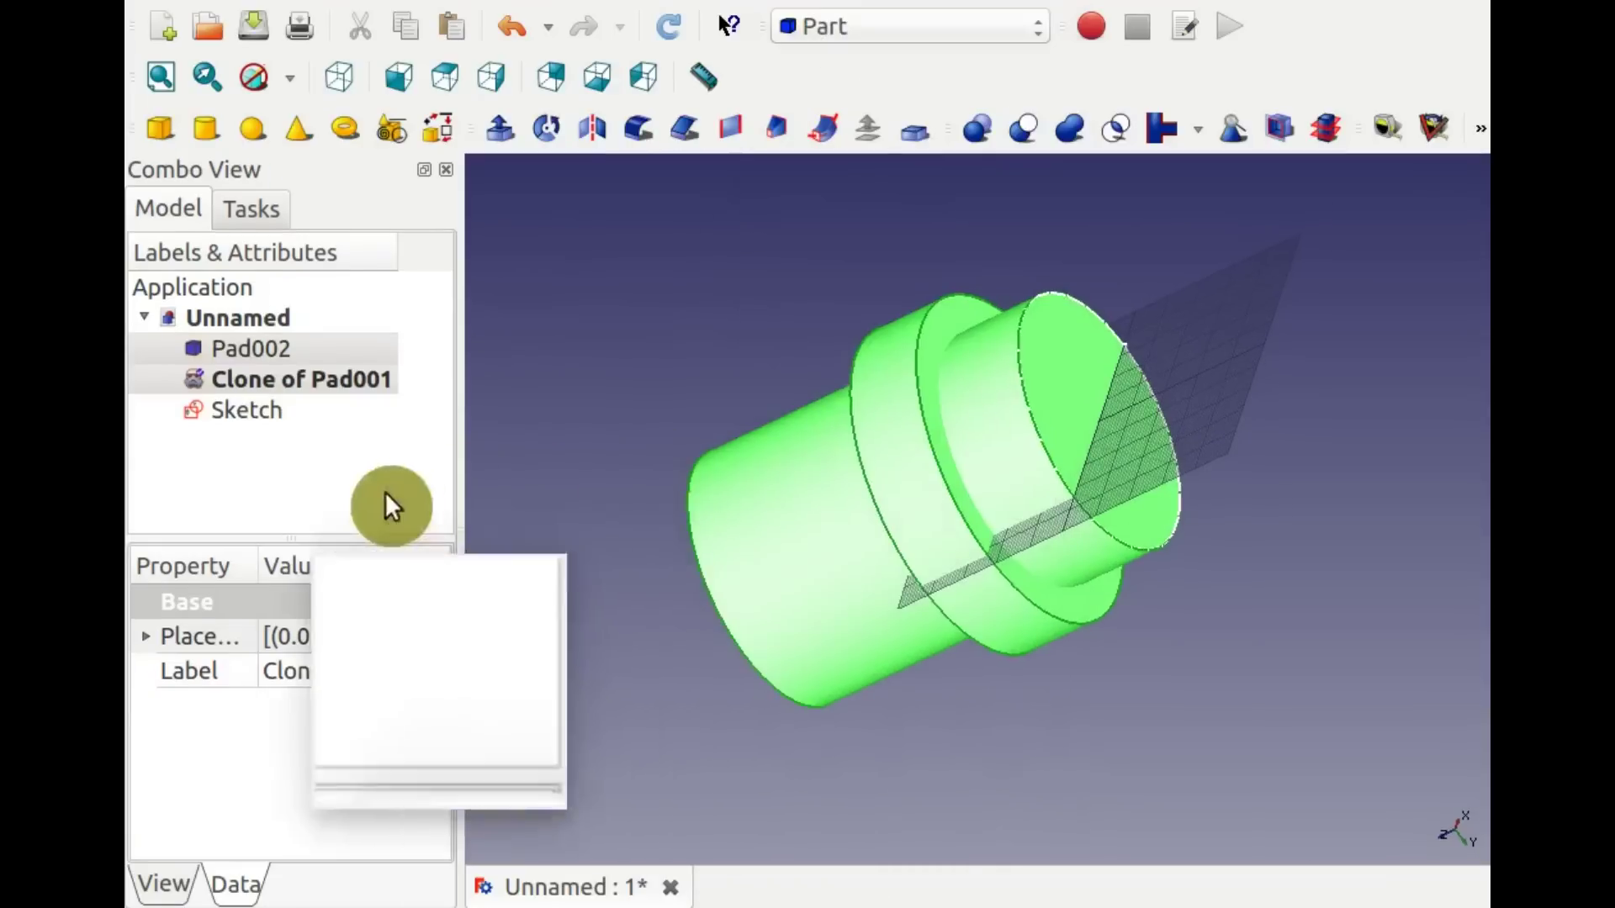
{"action": "left_click", "coordinate": [316, 438]}
{"action": "left_click", "coordinate": [296, 373]}
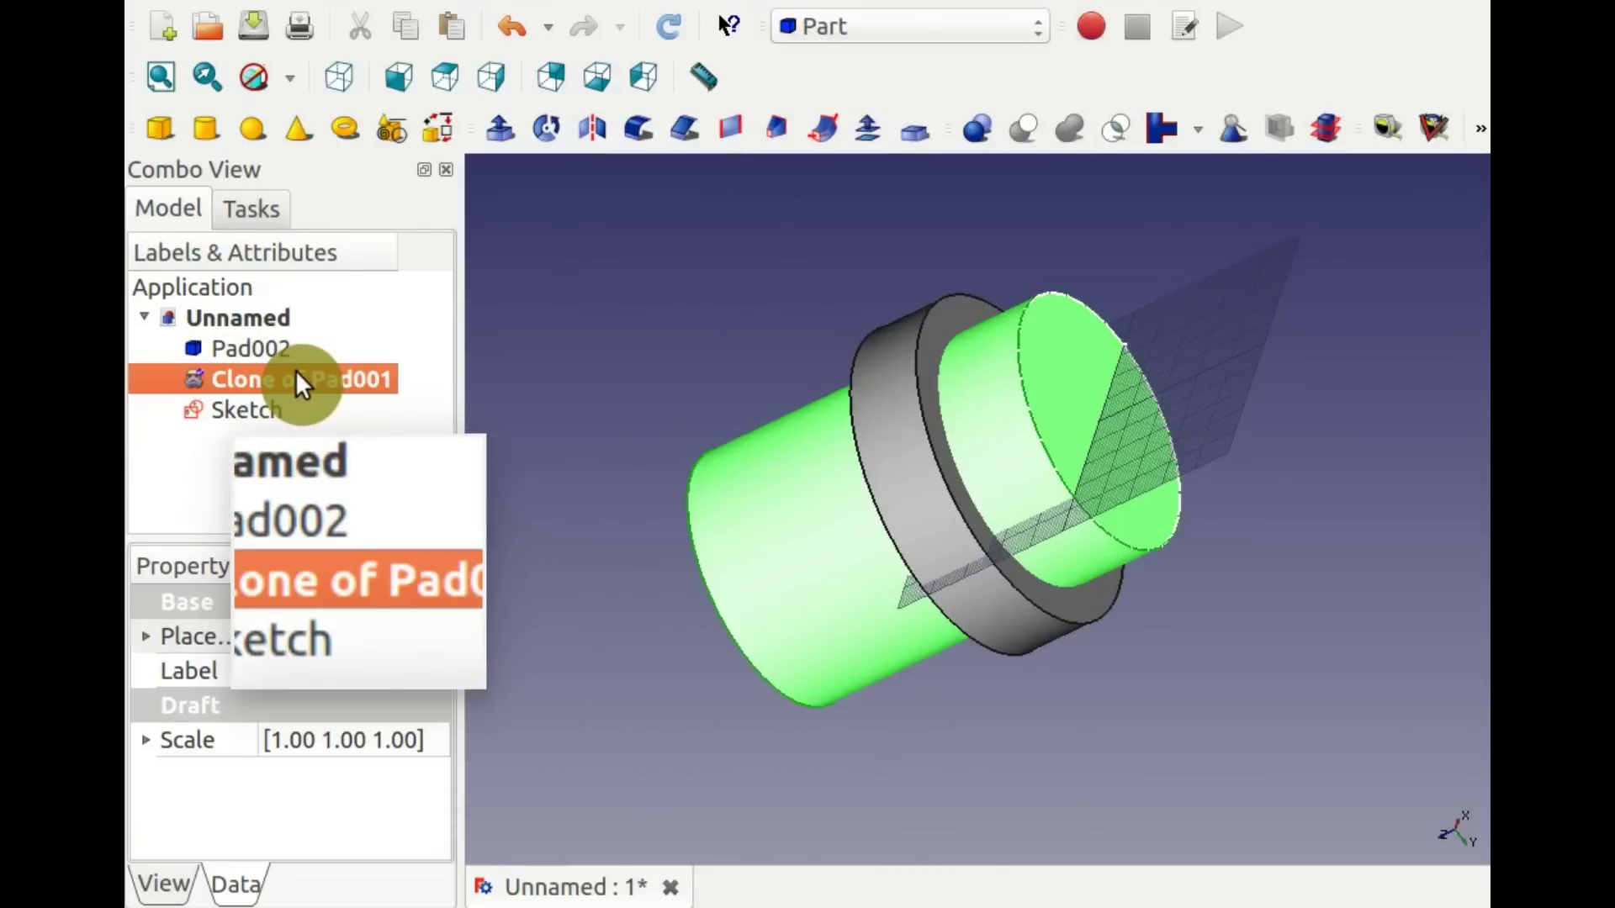
{"action": "left_click", "coordinate": [293, 351], "text": "ctrl"}
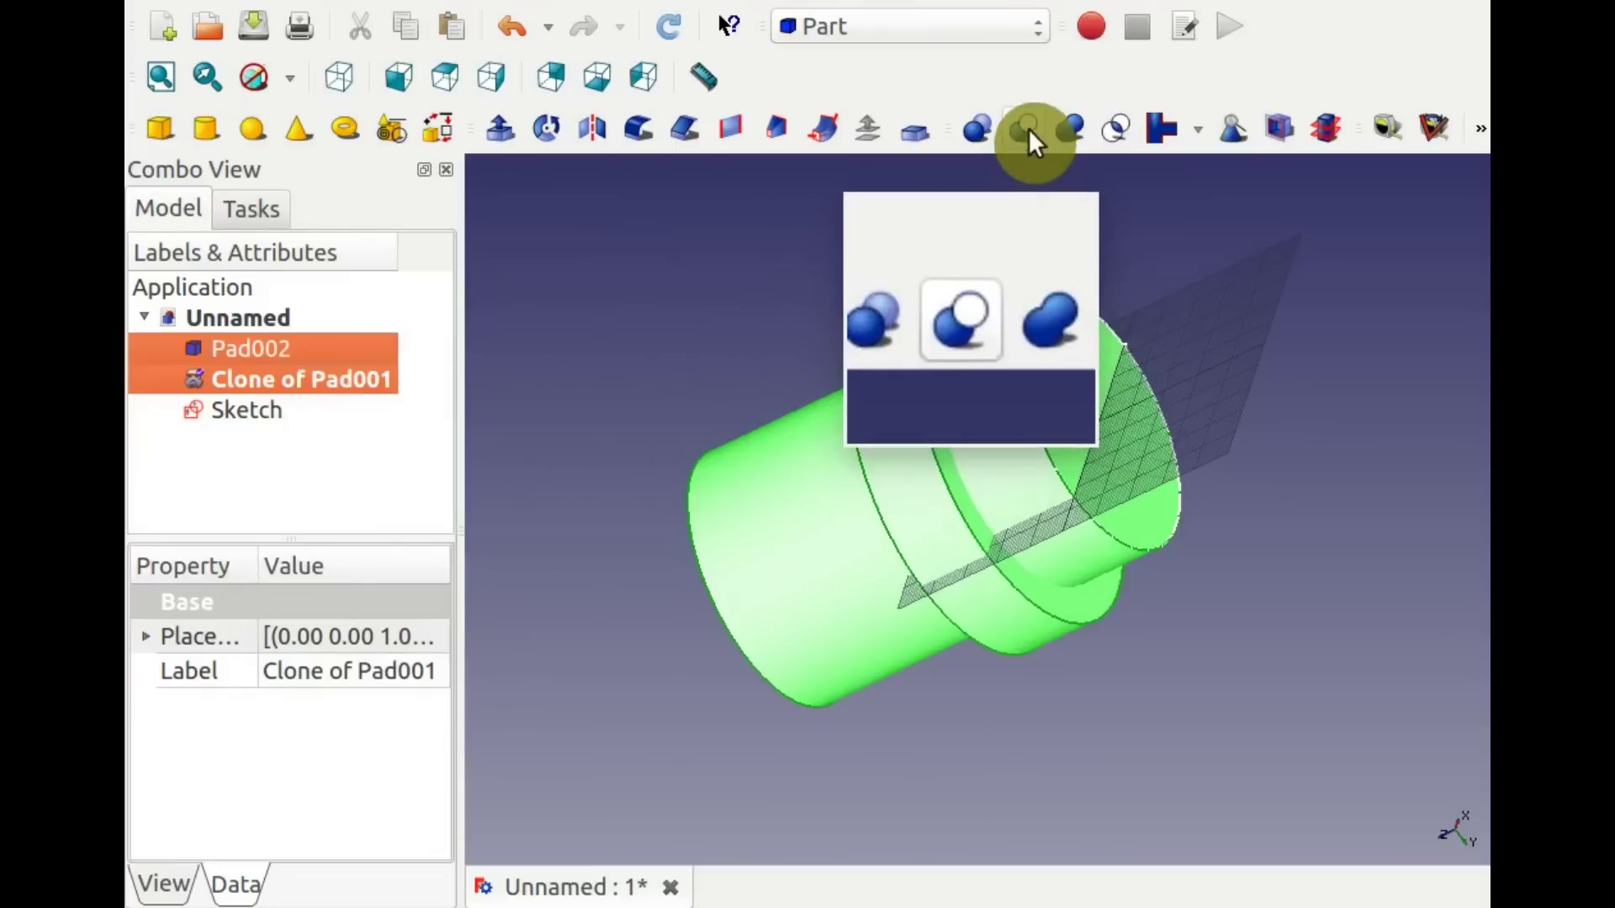
{"action": "left_click", "coordinate": [1028, 128]}
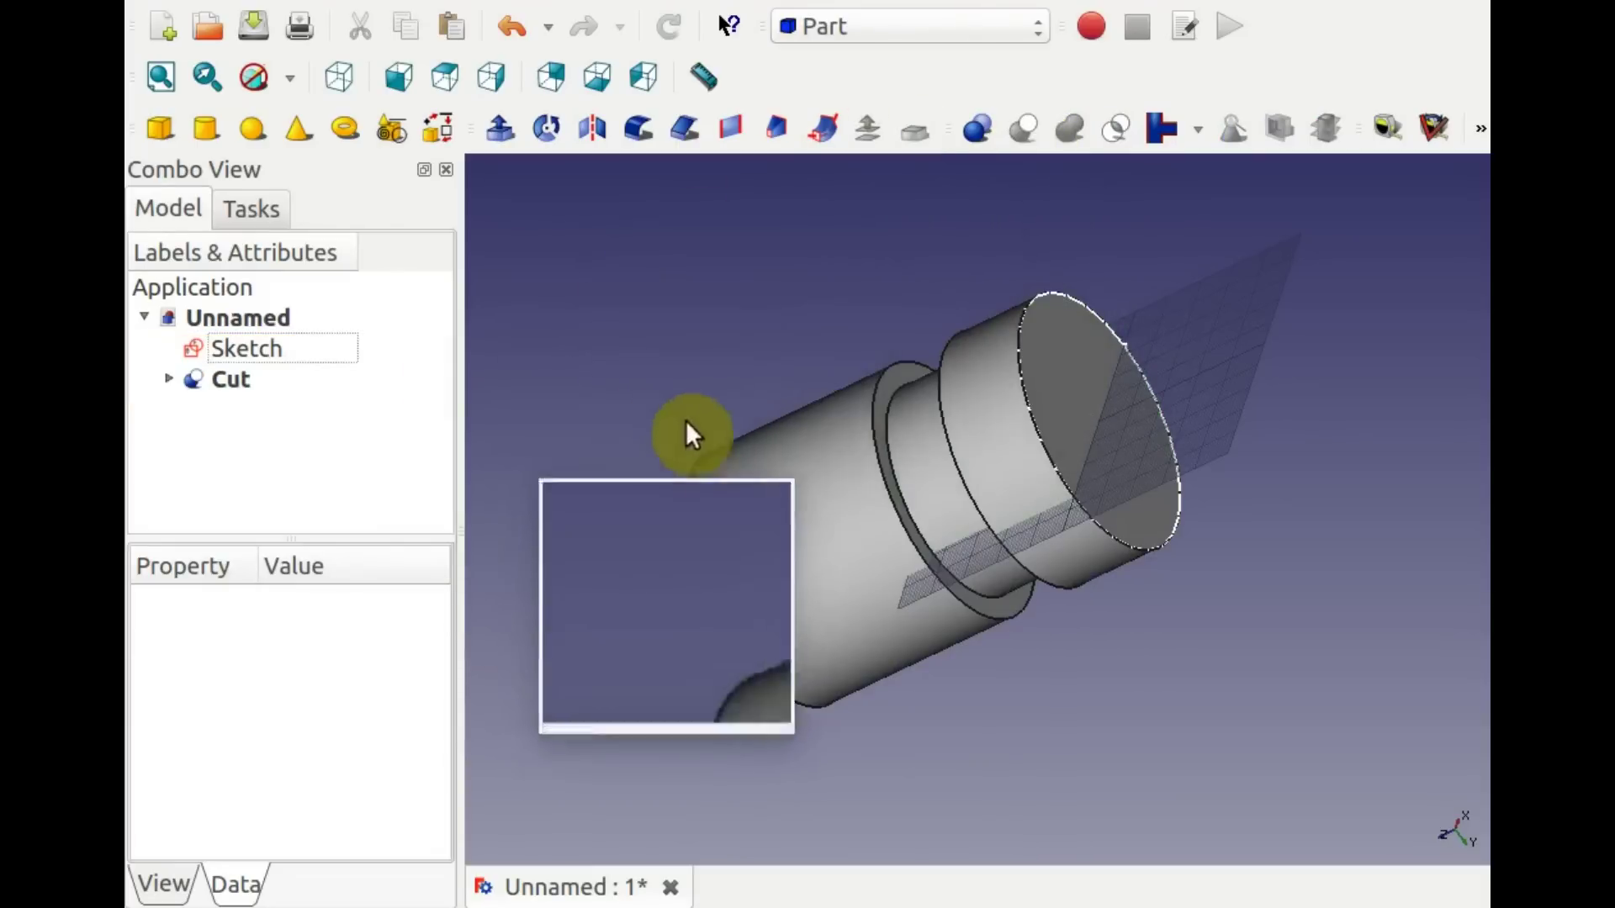
{"action": "mouse_move", "coordinate": [856, 524]}
{"action": "middle_mouse_down"}
{"action": "mouse_move", "coordinate": [886, 483]}
{"action": "mouse_move", "coordinate": [1009, 426]}
{"action": "middle_mouse_up"}
{"action": "key", "text": "ctrl+z"}
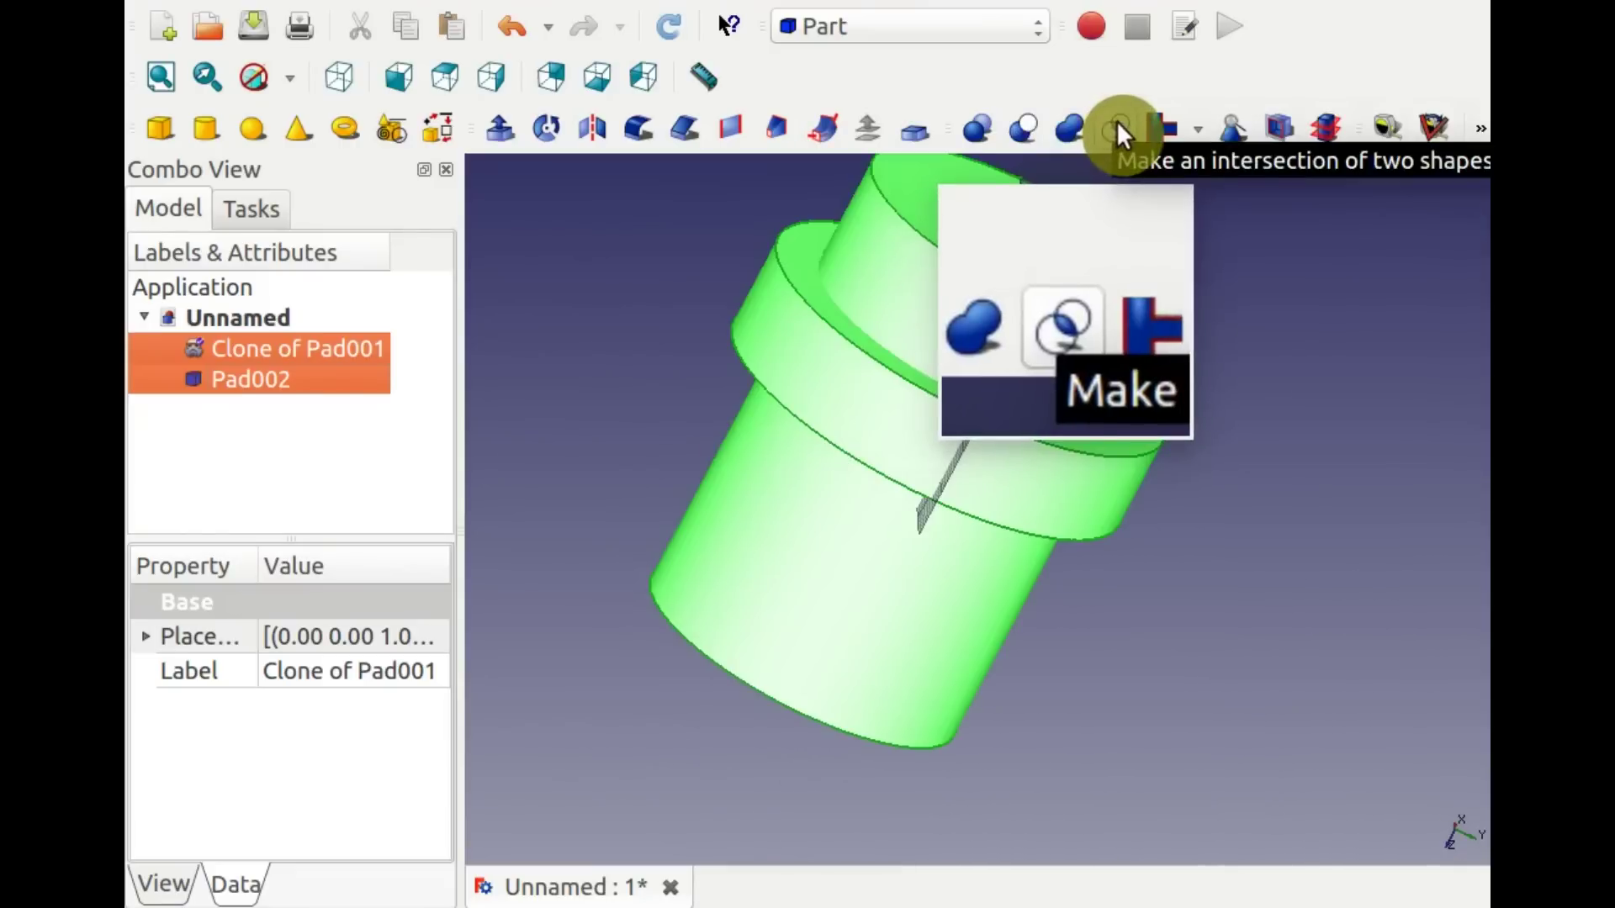
Intersect the two solids, then fuse the five sample cubes and undo the fusion.
{"action": "left_click", "coordinate": [1119, 126]}
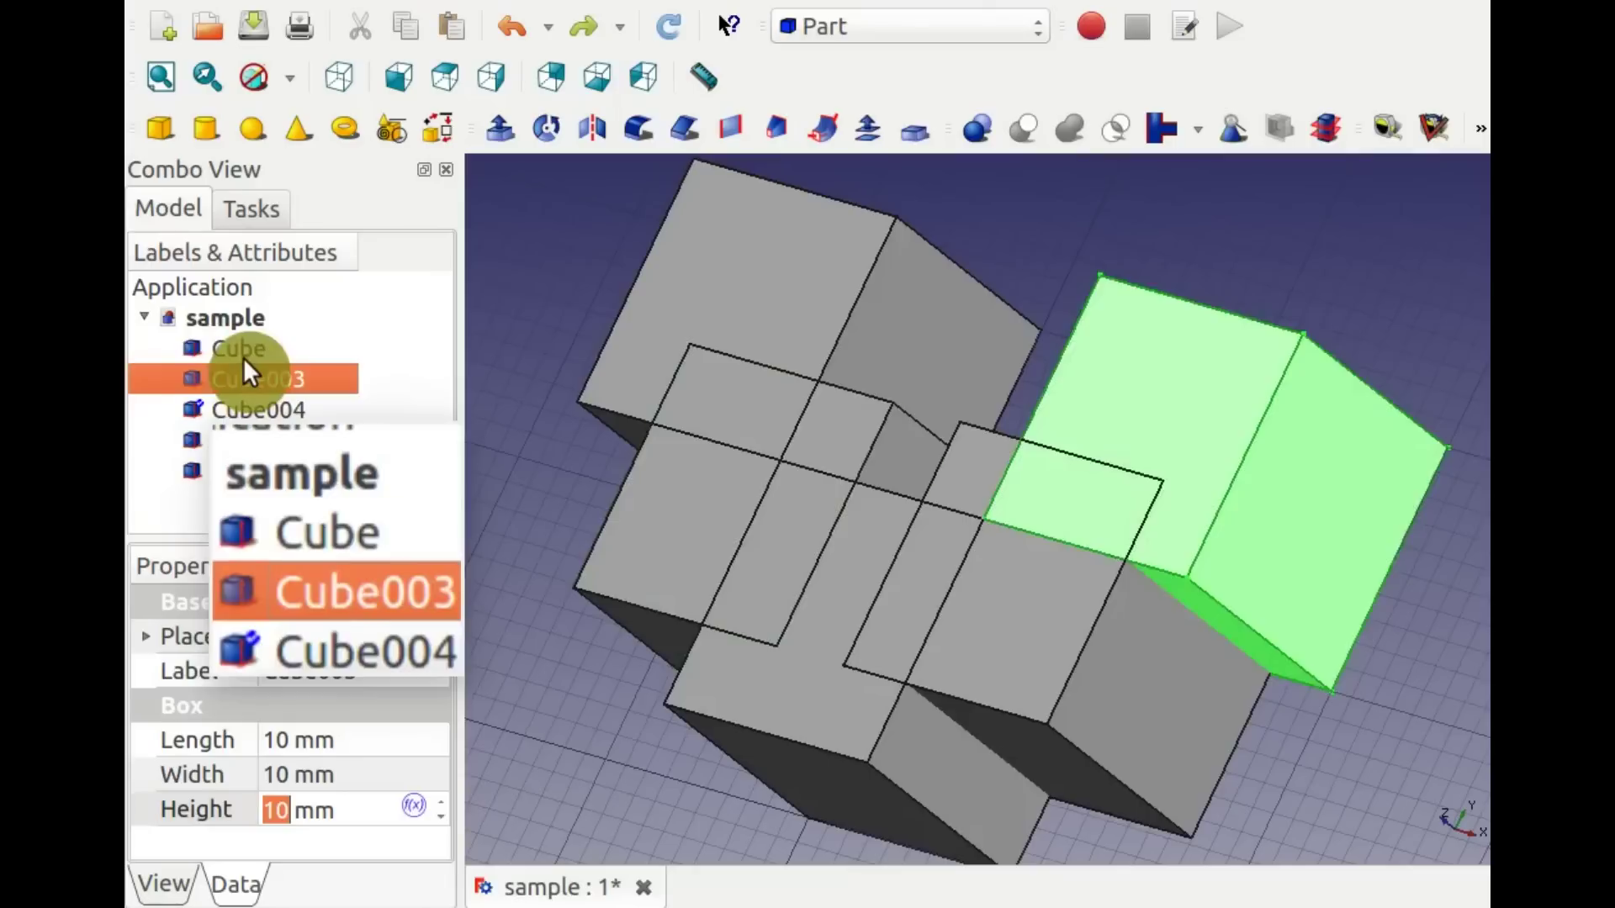
{"action": "left_click", "coordinate": [244, 356]}
{"action": "left_click_drag", "start_coordinate": [254, 375], "coordinate": [260, 472]}
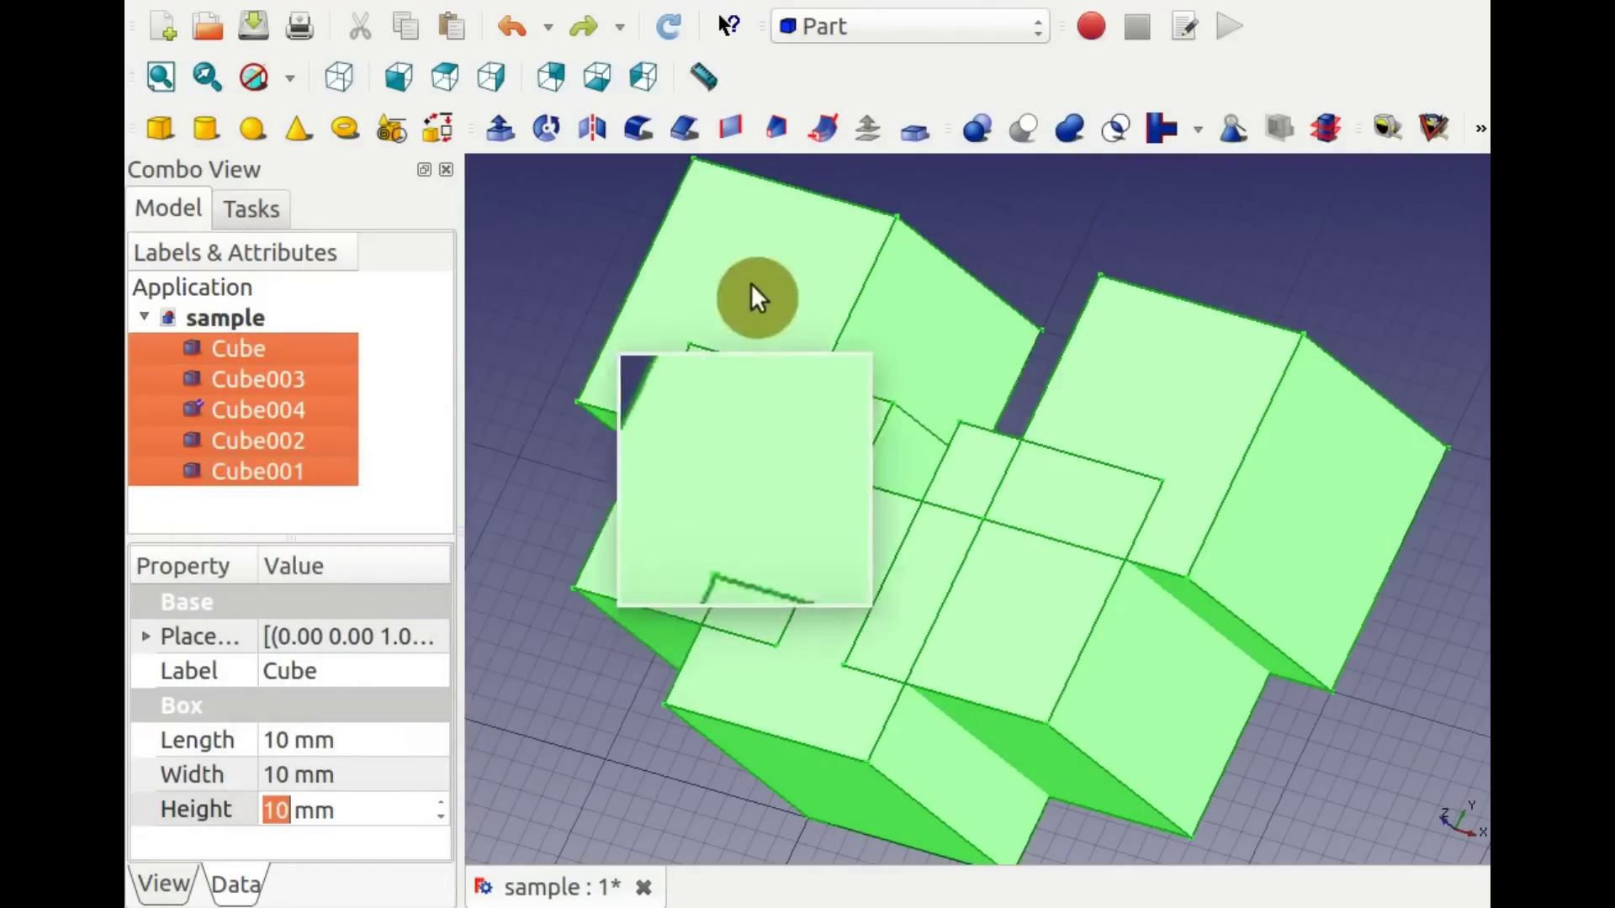
{"action": "left_click", "coordinate": [1070, 133]}
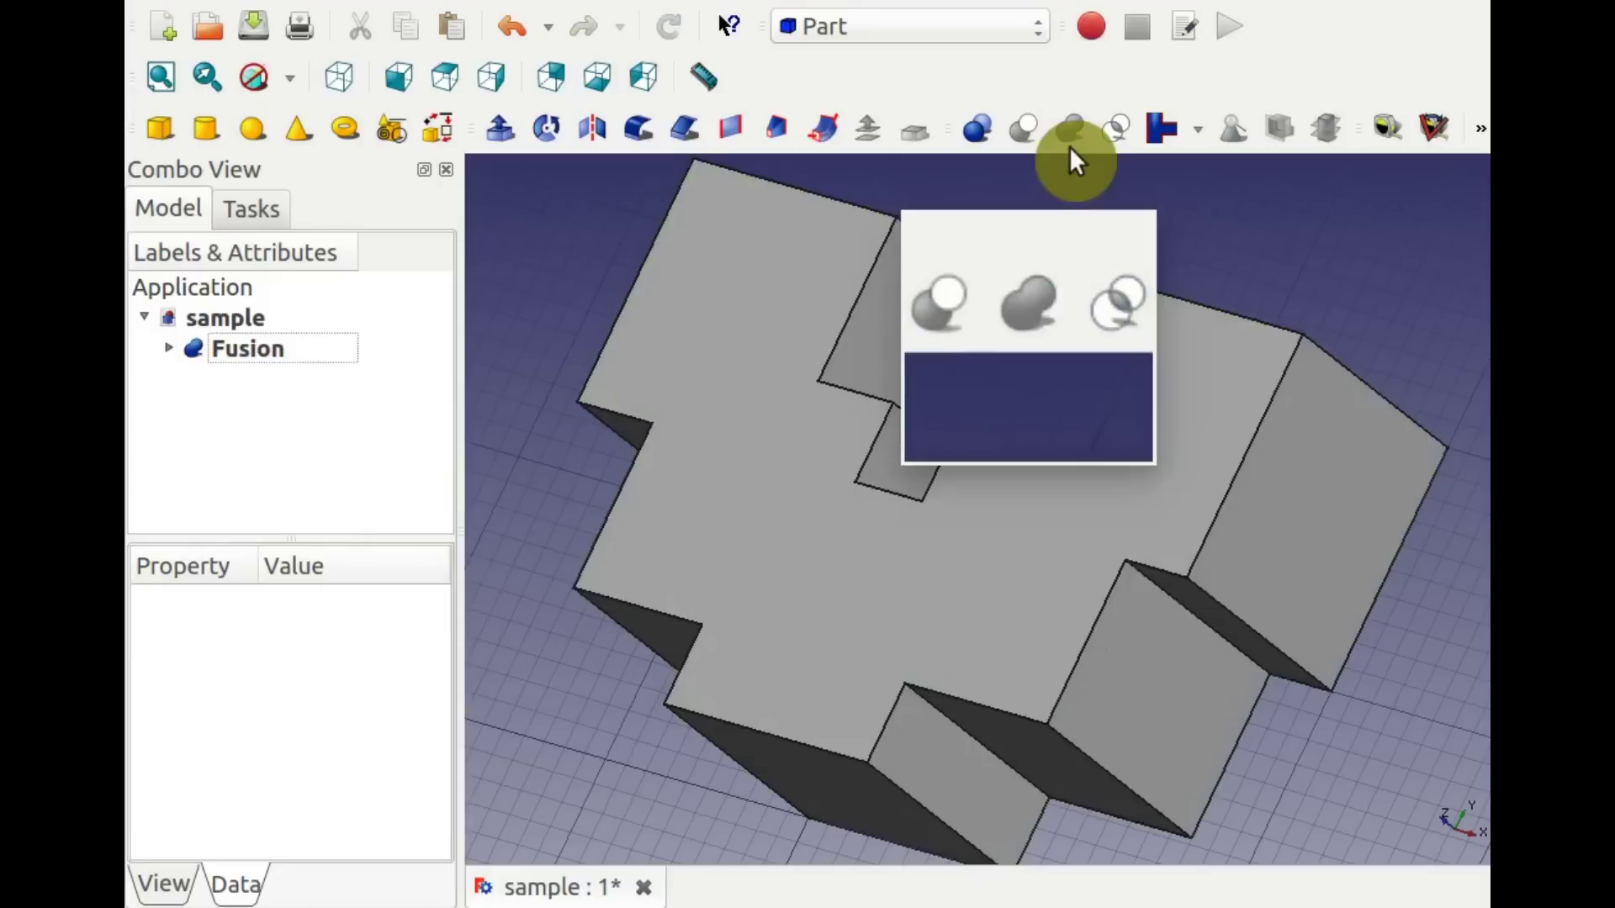
{"action": "key", "text": "ctrl+z"}
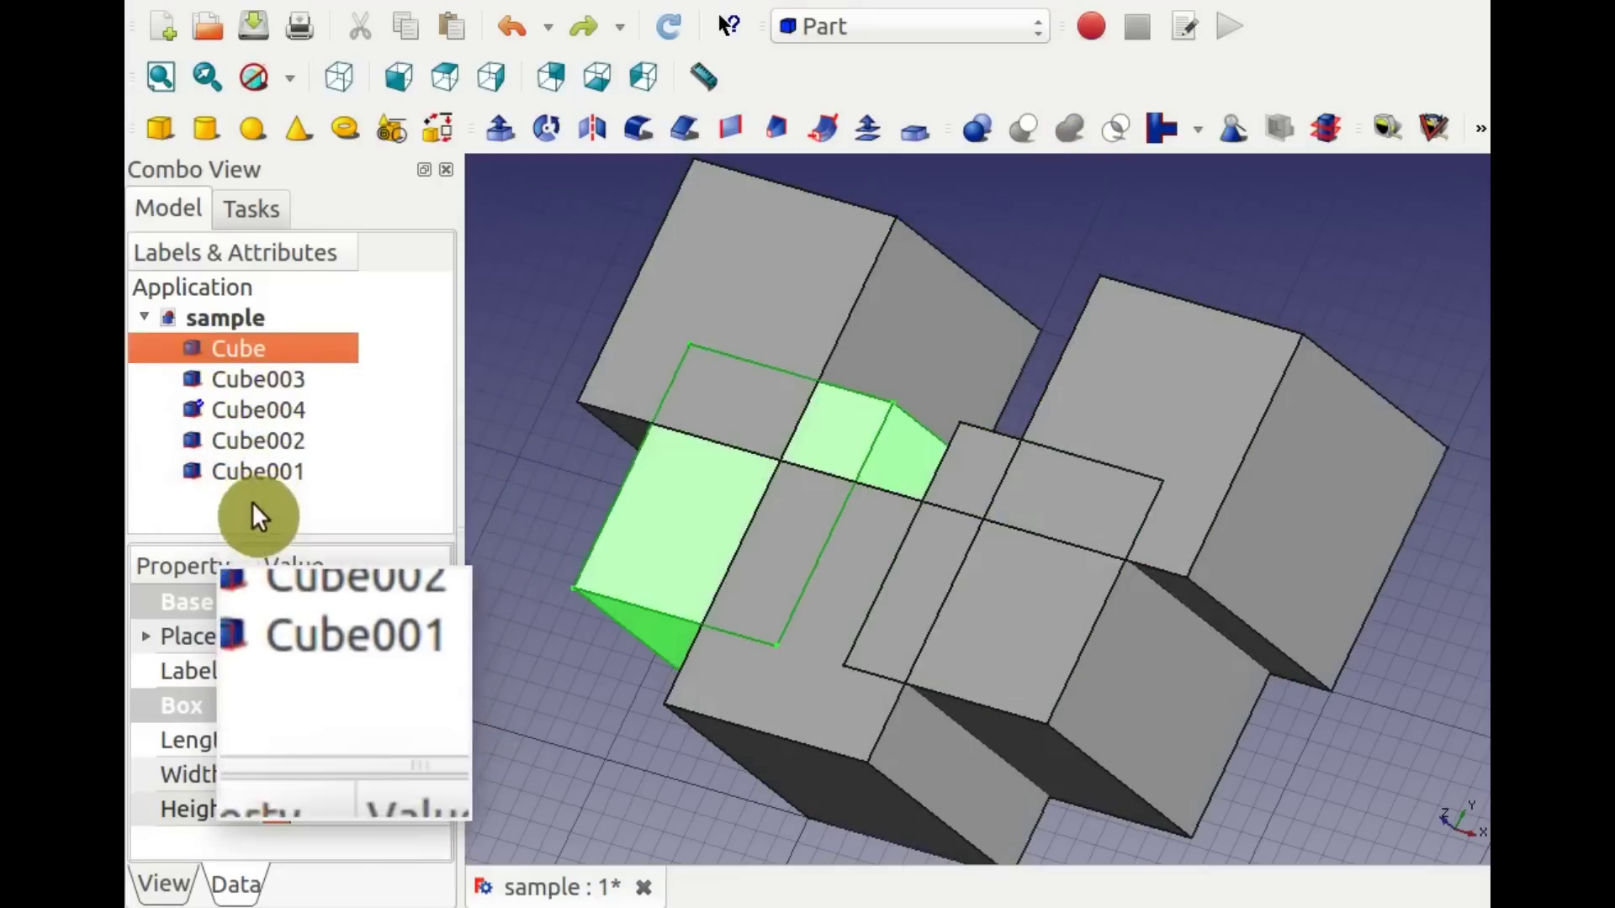
Select Cube001 and the other cubes, and create a new group in the sample document.
{"action": "left_click", "coordinate": [245, 473]}
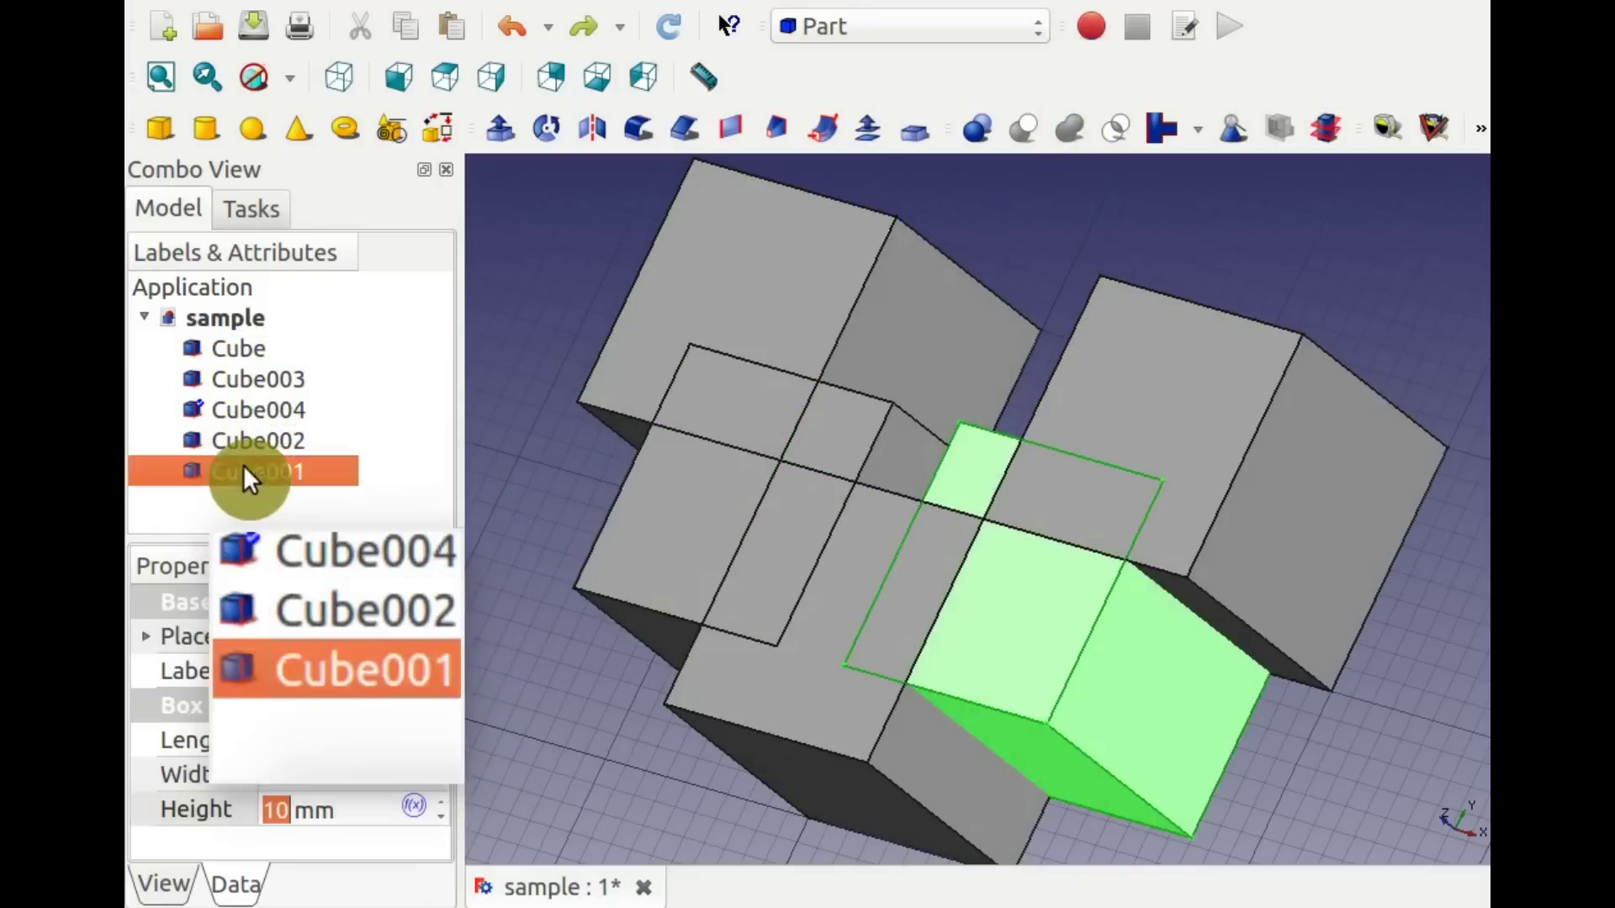
{"action": "left_click", "coordinate": [254, 343], "text": "shift"}
{"action": "right_click", "coordinate": [254, 319]}
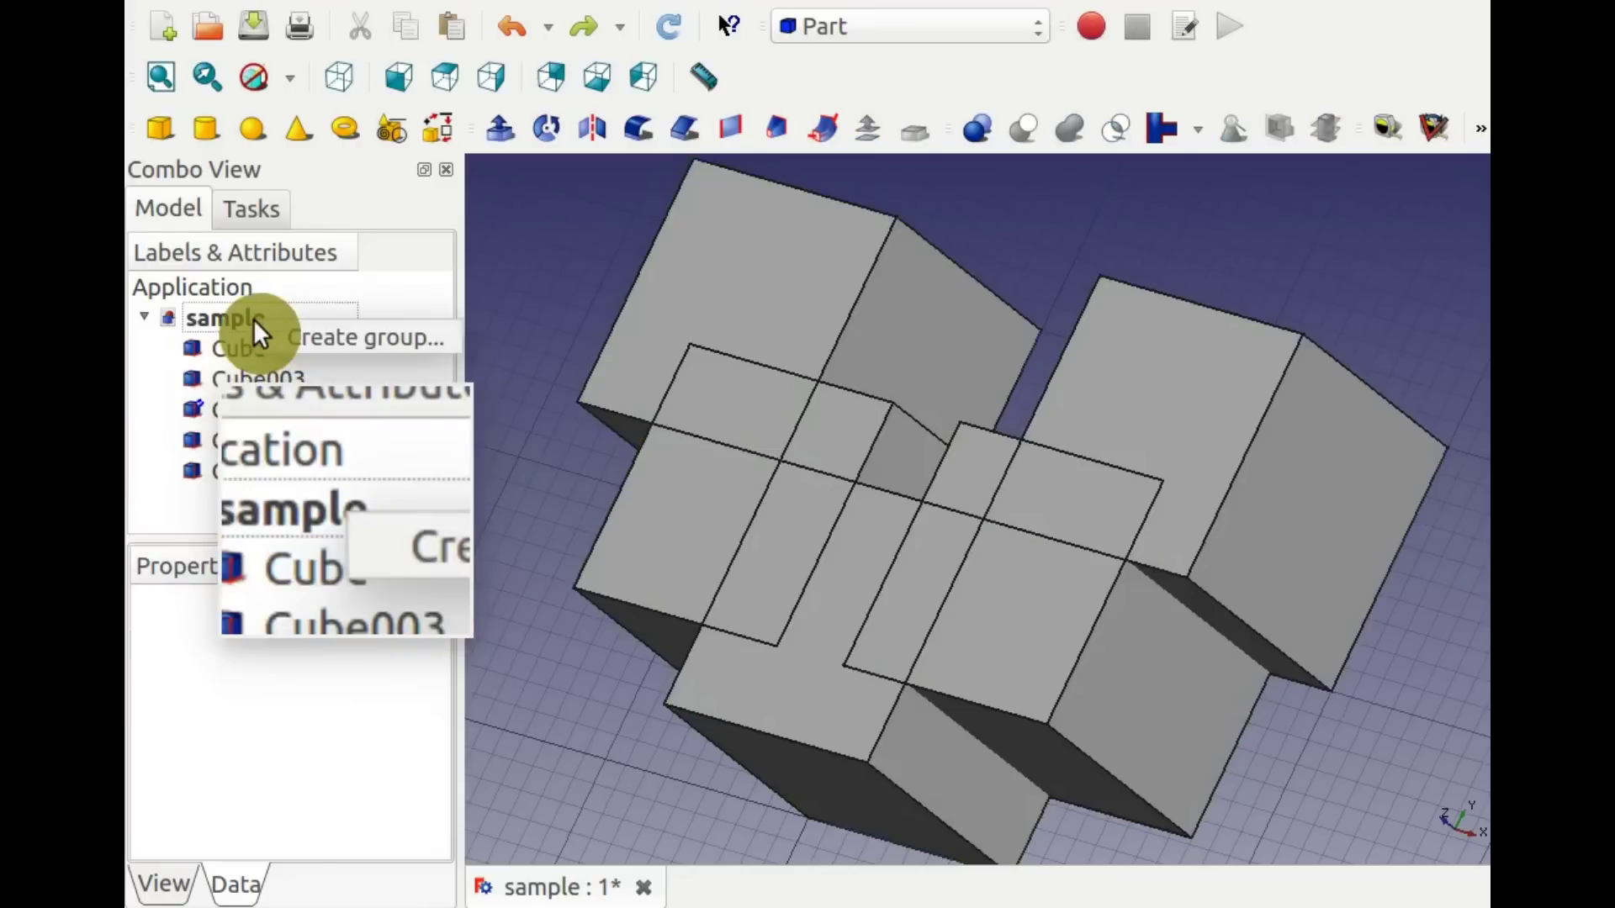
{"action": "left_click", "coordinate": [368, 336]}
Move Cube001 into the Group, import the HalfDonut mesh, and run Evaluate & Repair mesh.
{"action": "left_click_drag", "start_coordinate": [265, 471], "coordinate": [292, 505]}
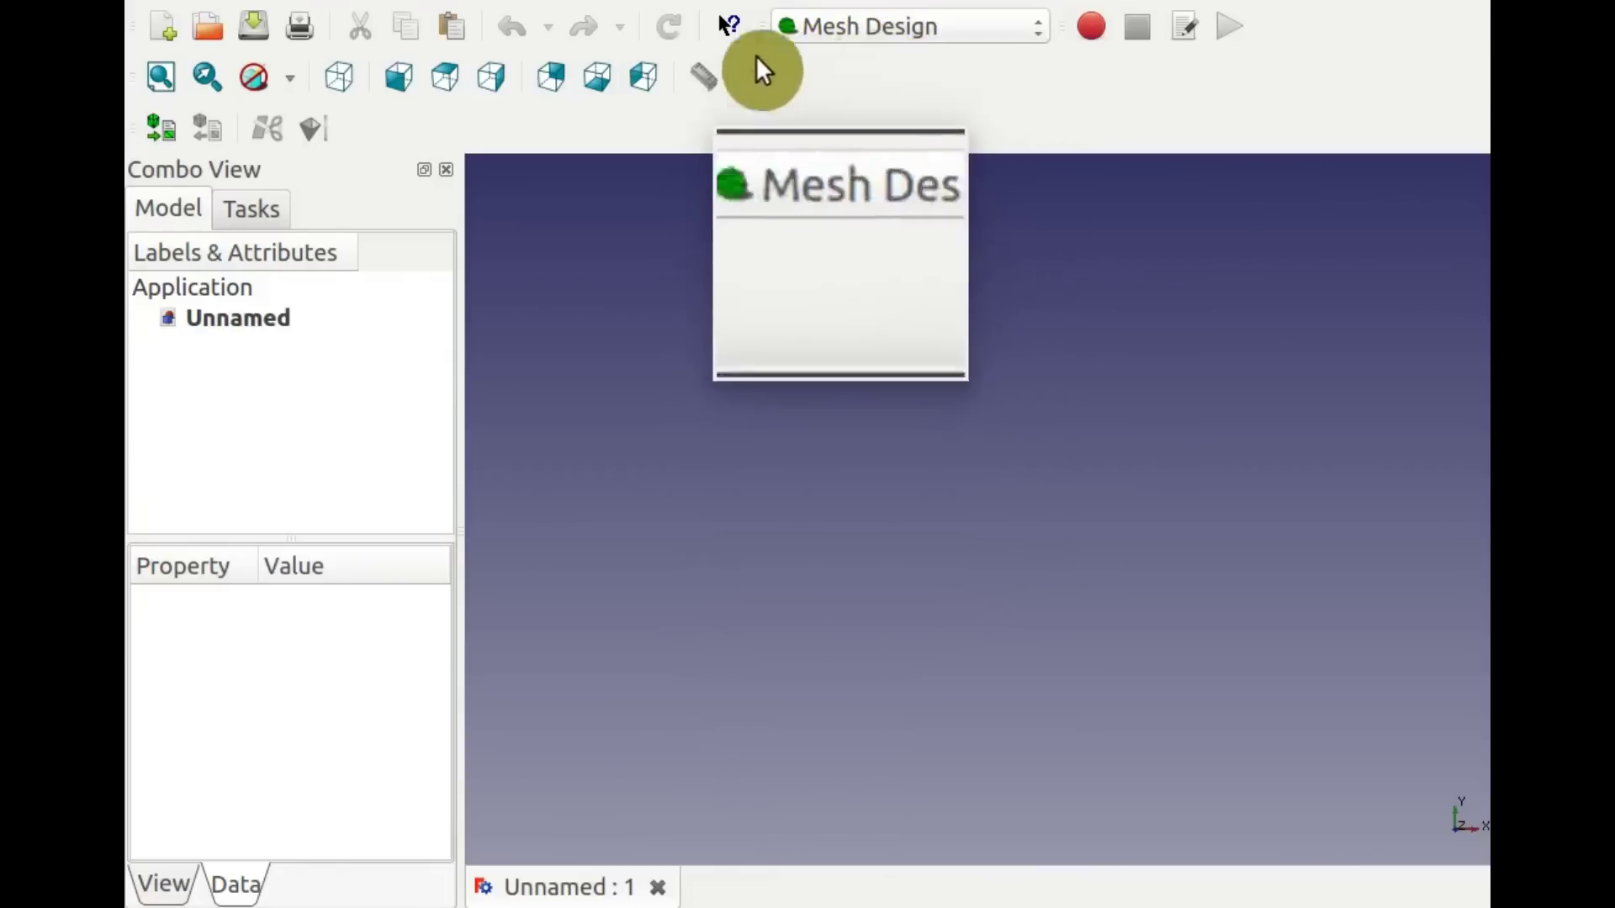
{"action": "left_click", "coordinate": [162, 126]}
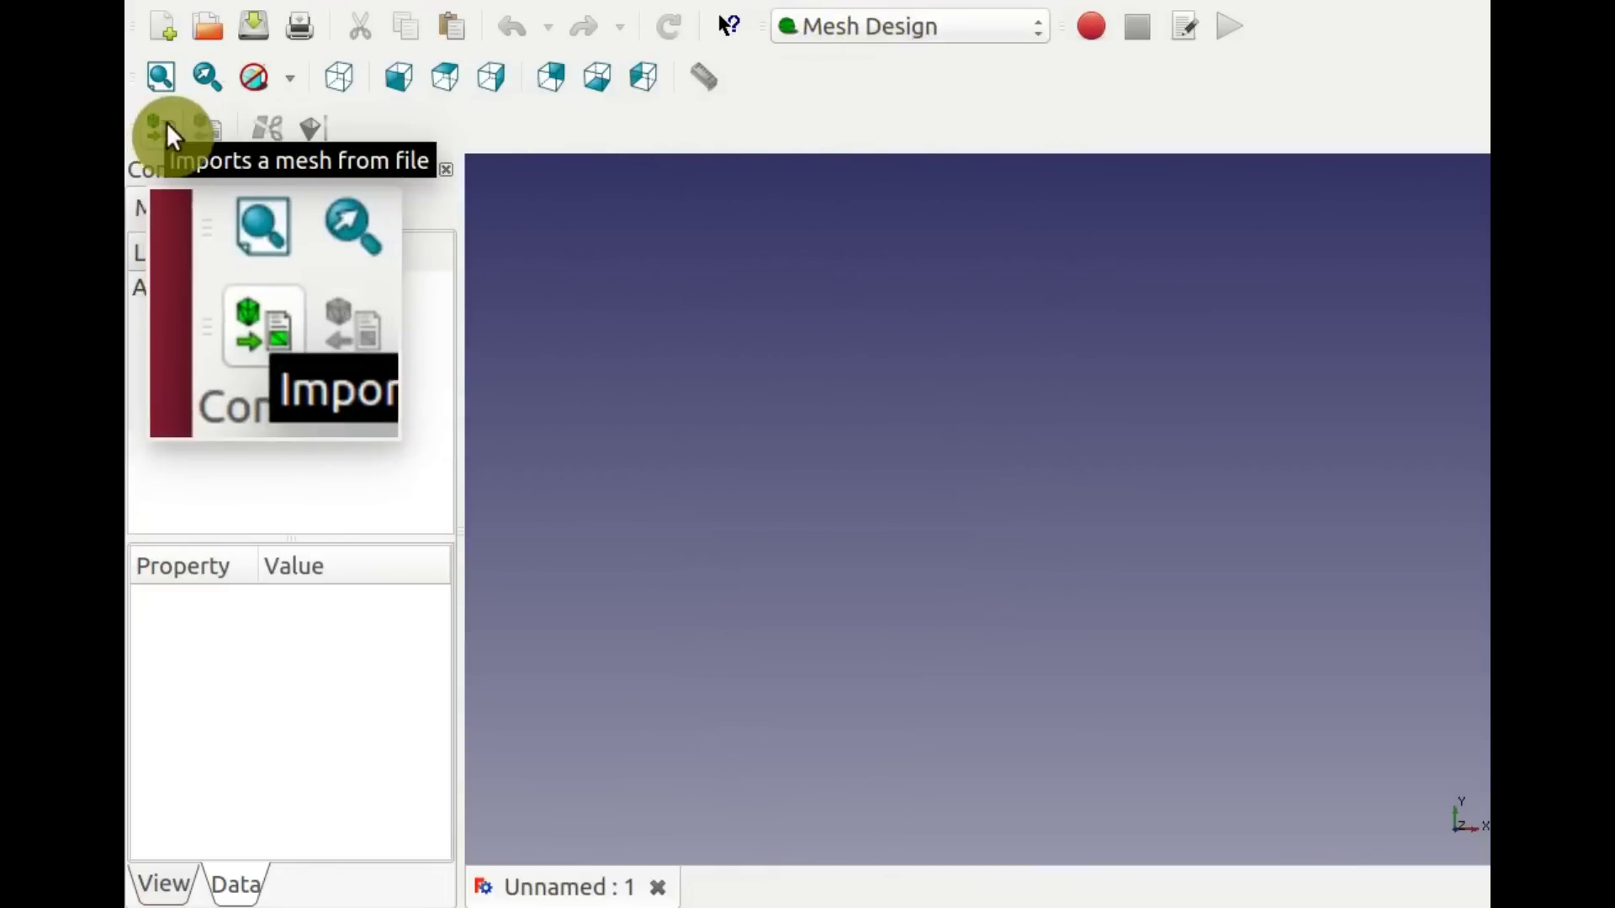
{"action": "left_click", "coordinate": [597, 5]}
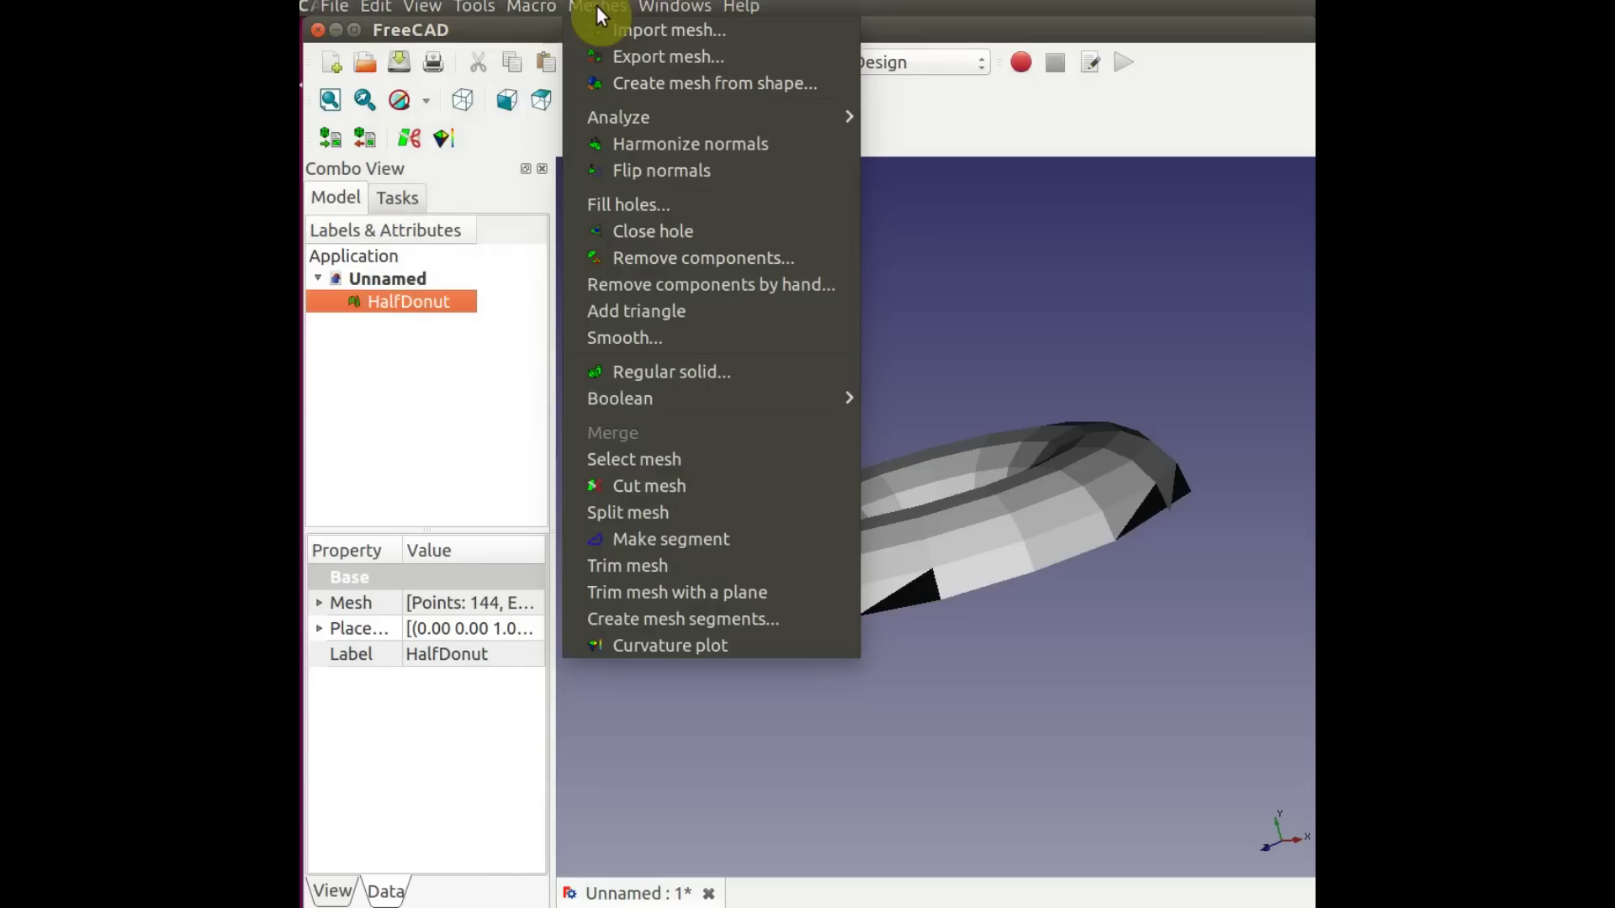
{"action": "mouse_move", "coordinate": [630, 116]}
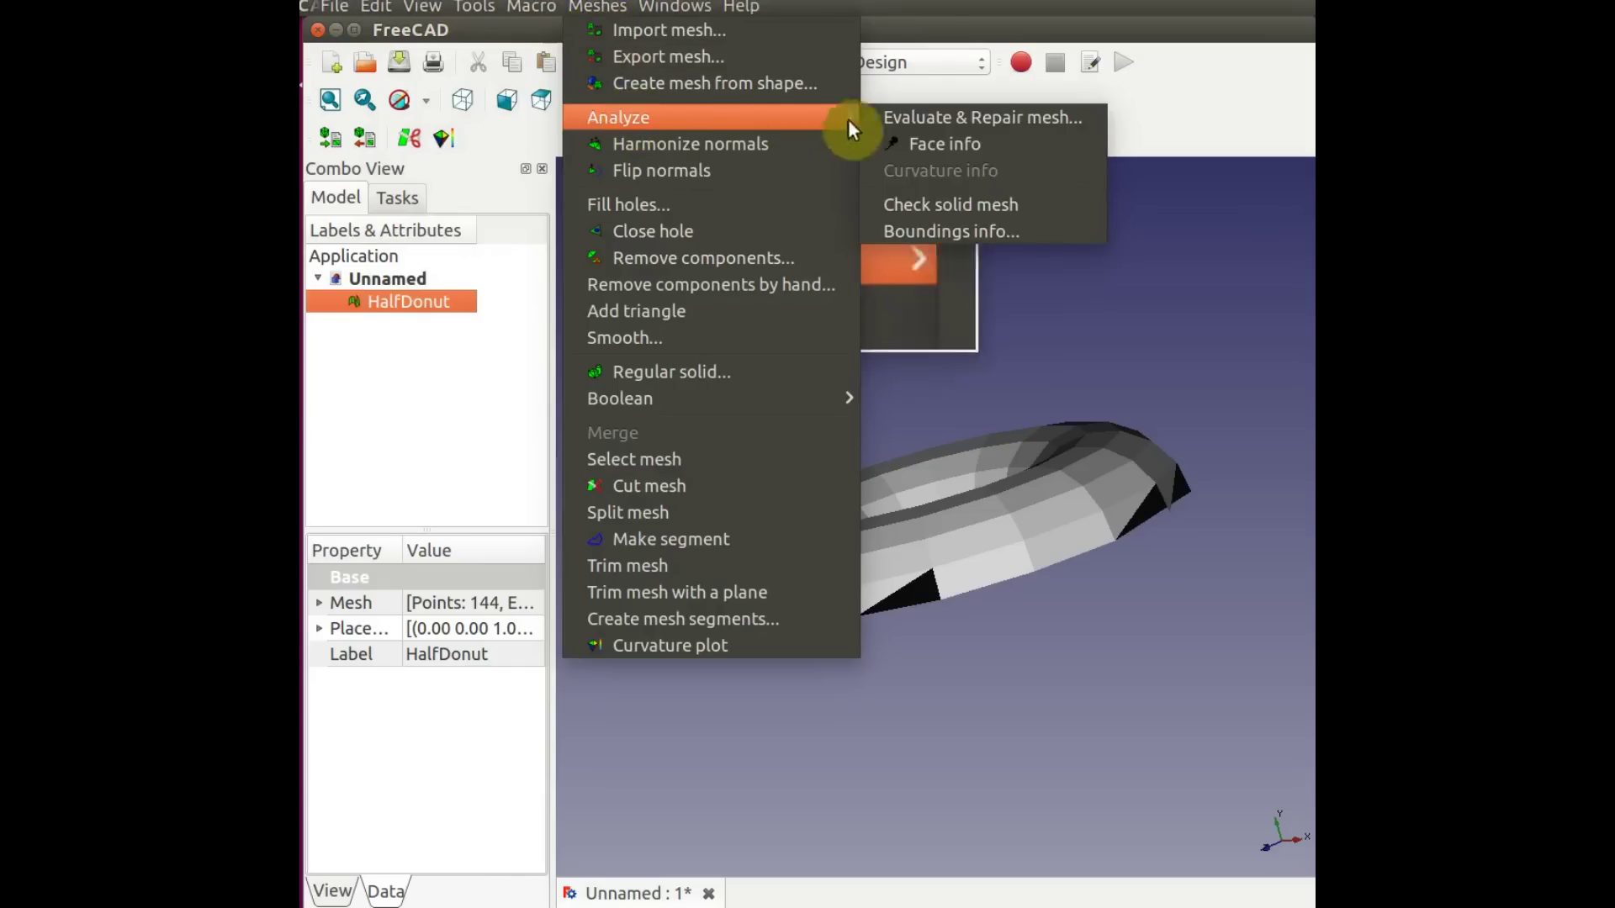
{"action": "left_click", "coordinate": [906, 122]}
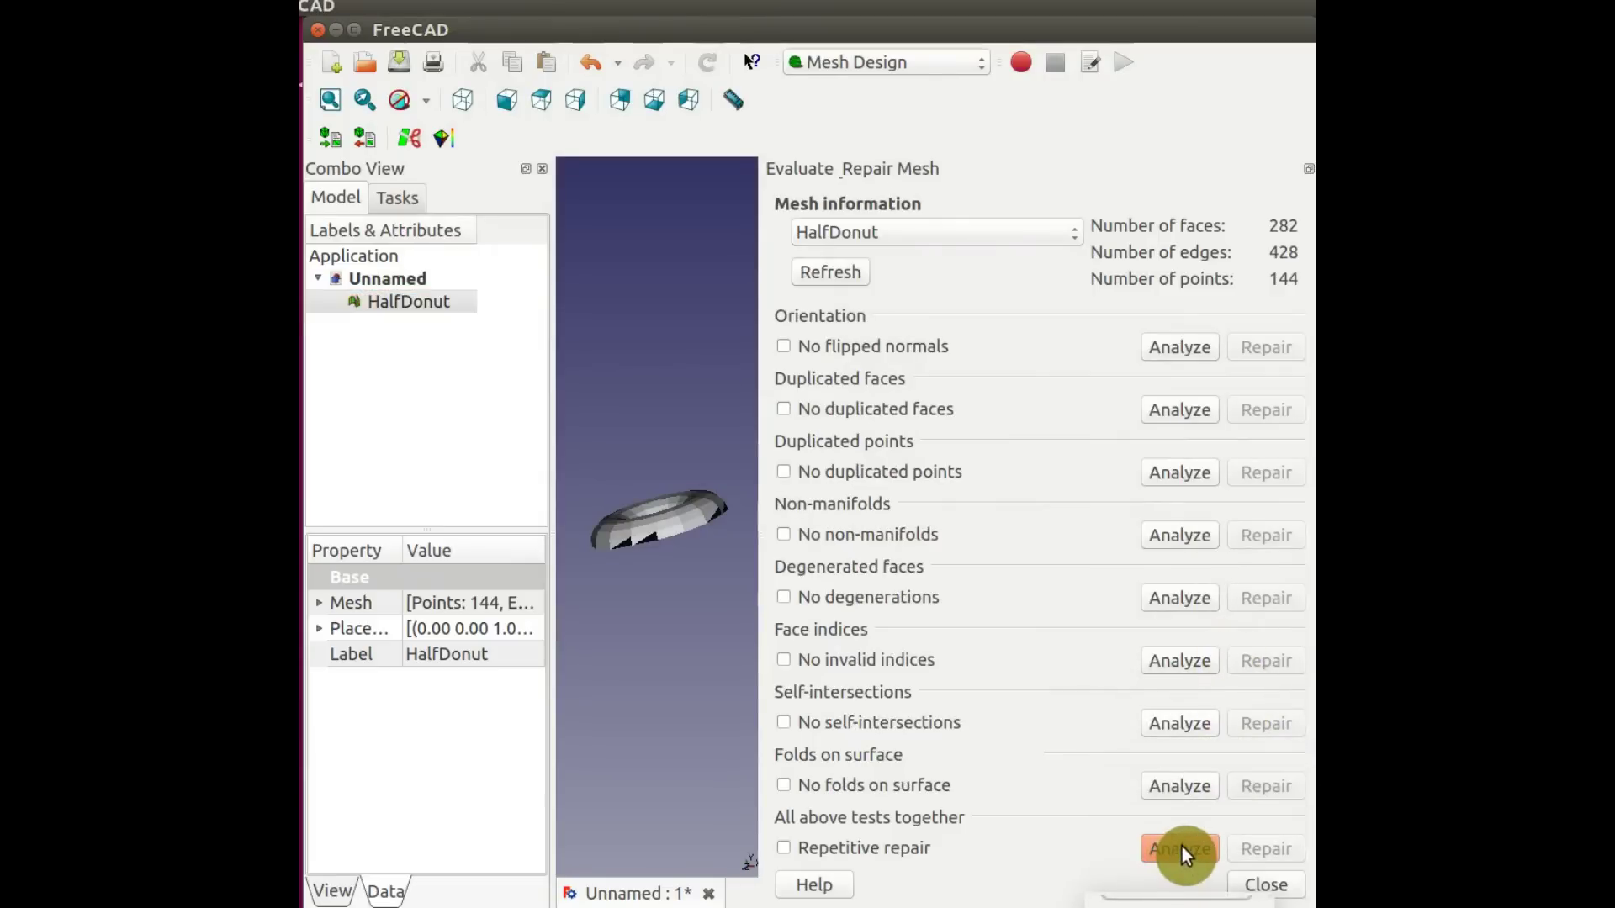
In the Part workbench, convert the HalfDonut mesh to a shape, accepting the sewing tolerance.
{"action": "left_click", "coordinate": [1288, 885]}
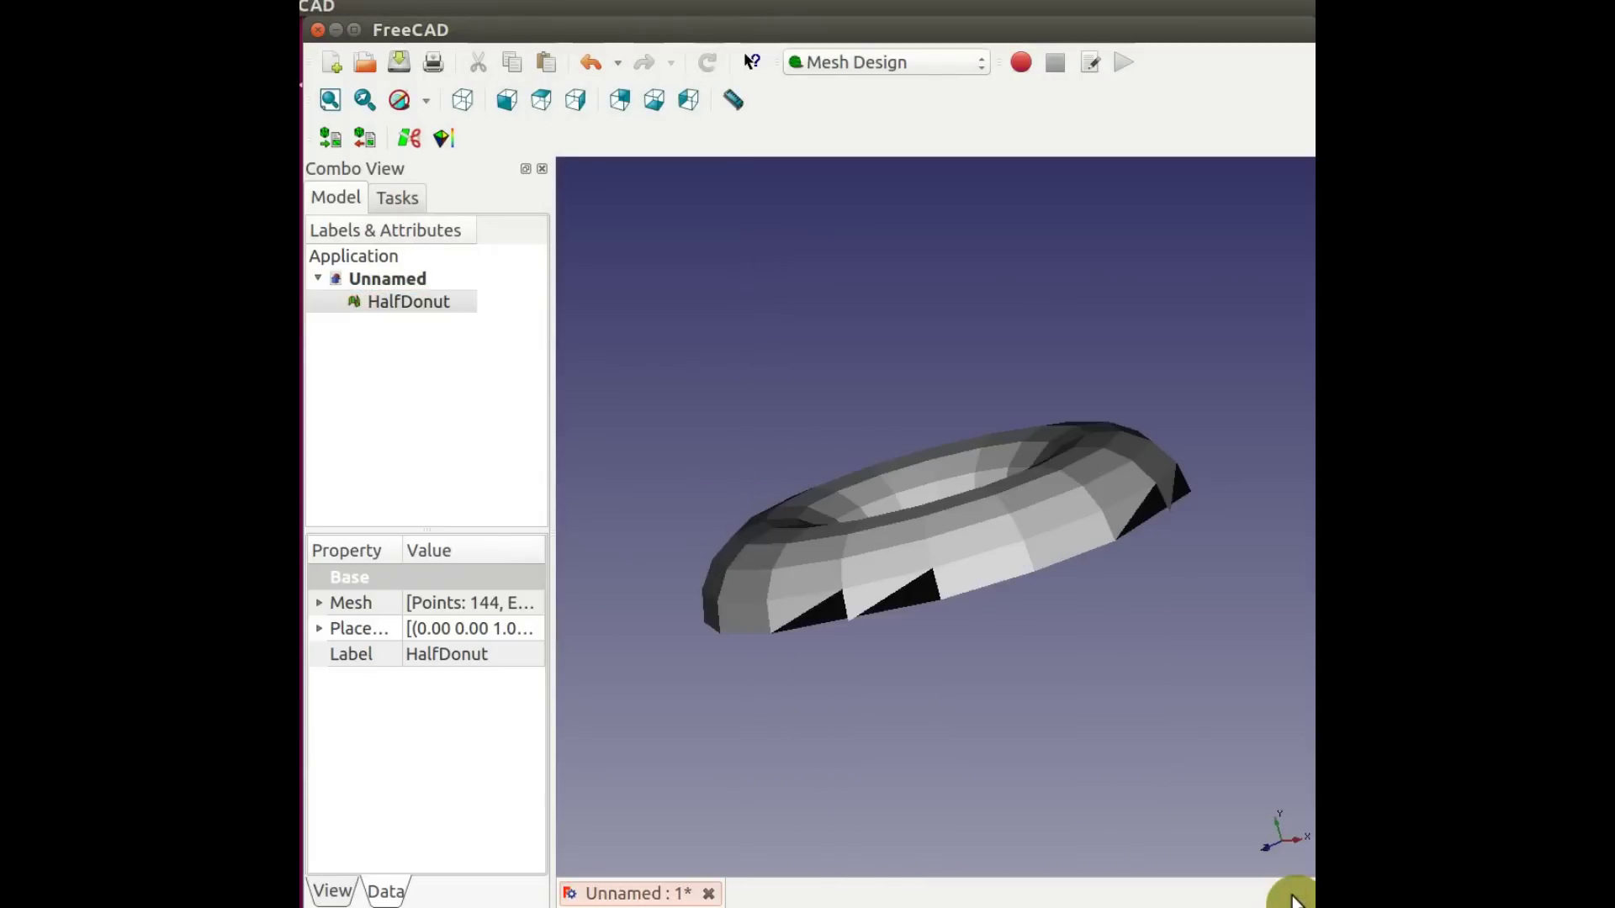
{"action": "left_click", "coordinate": [811, 60]}
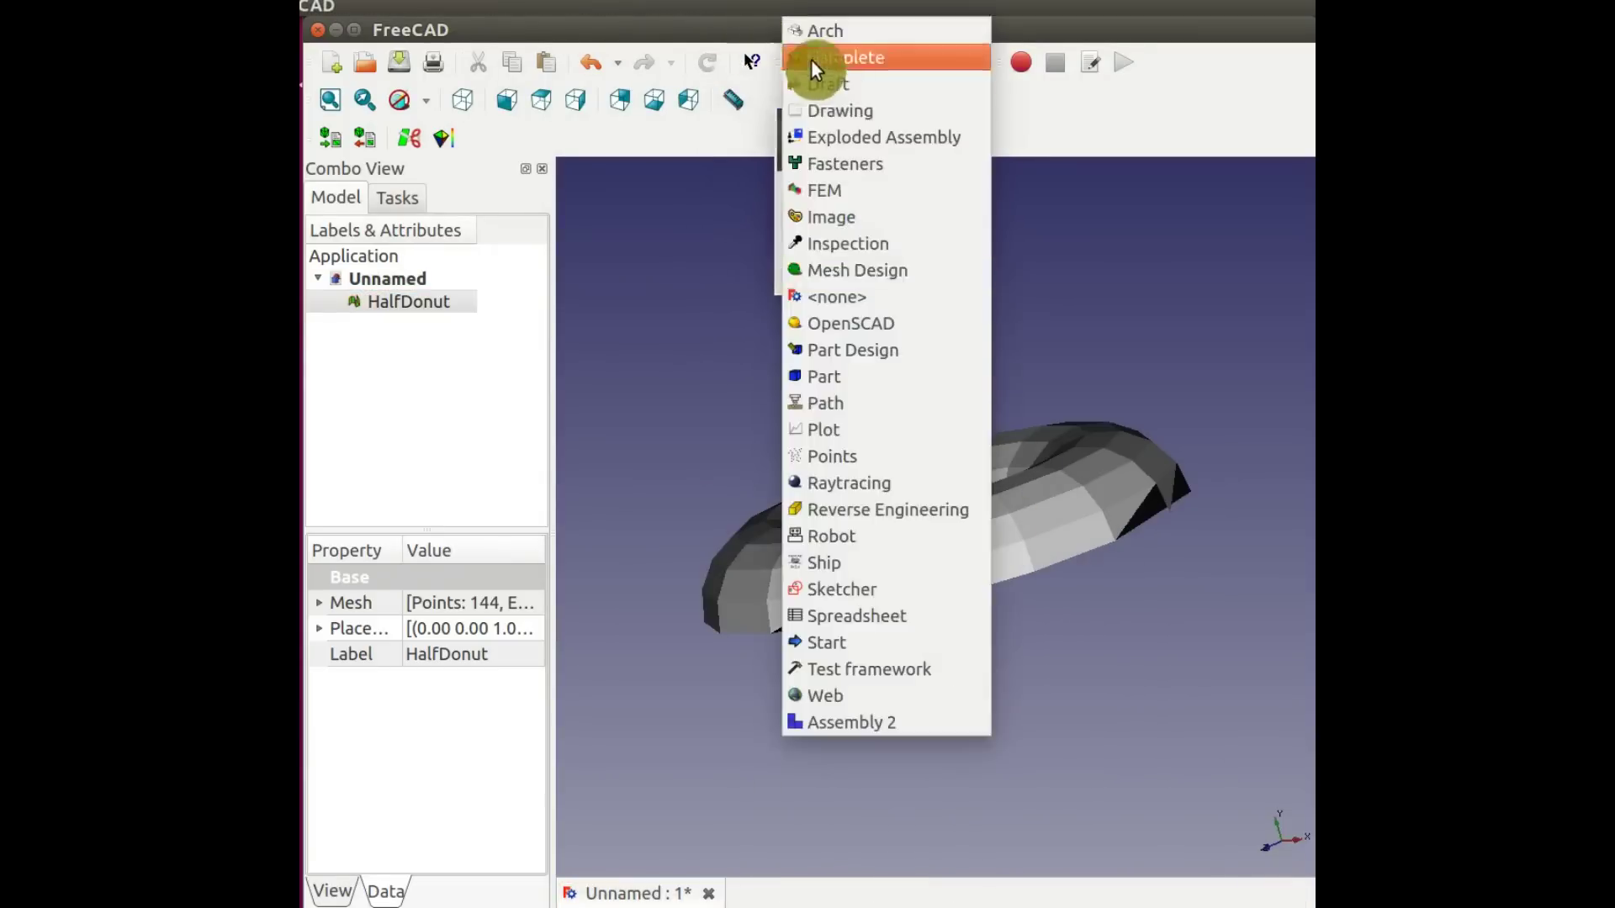
{"action": "left_click", "coordinate": [821, 376]}
{"action": "left_click", "coordinate": [585, 8]}
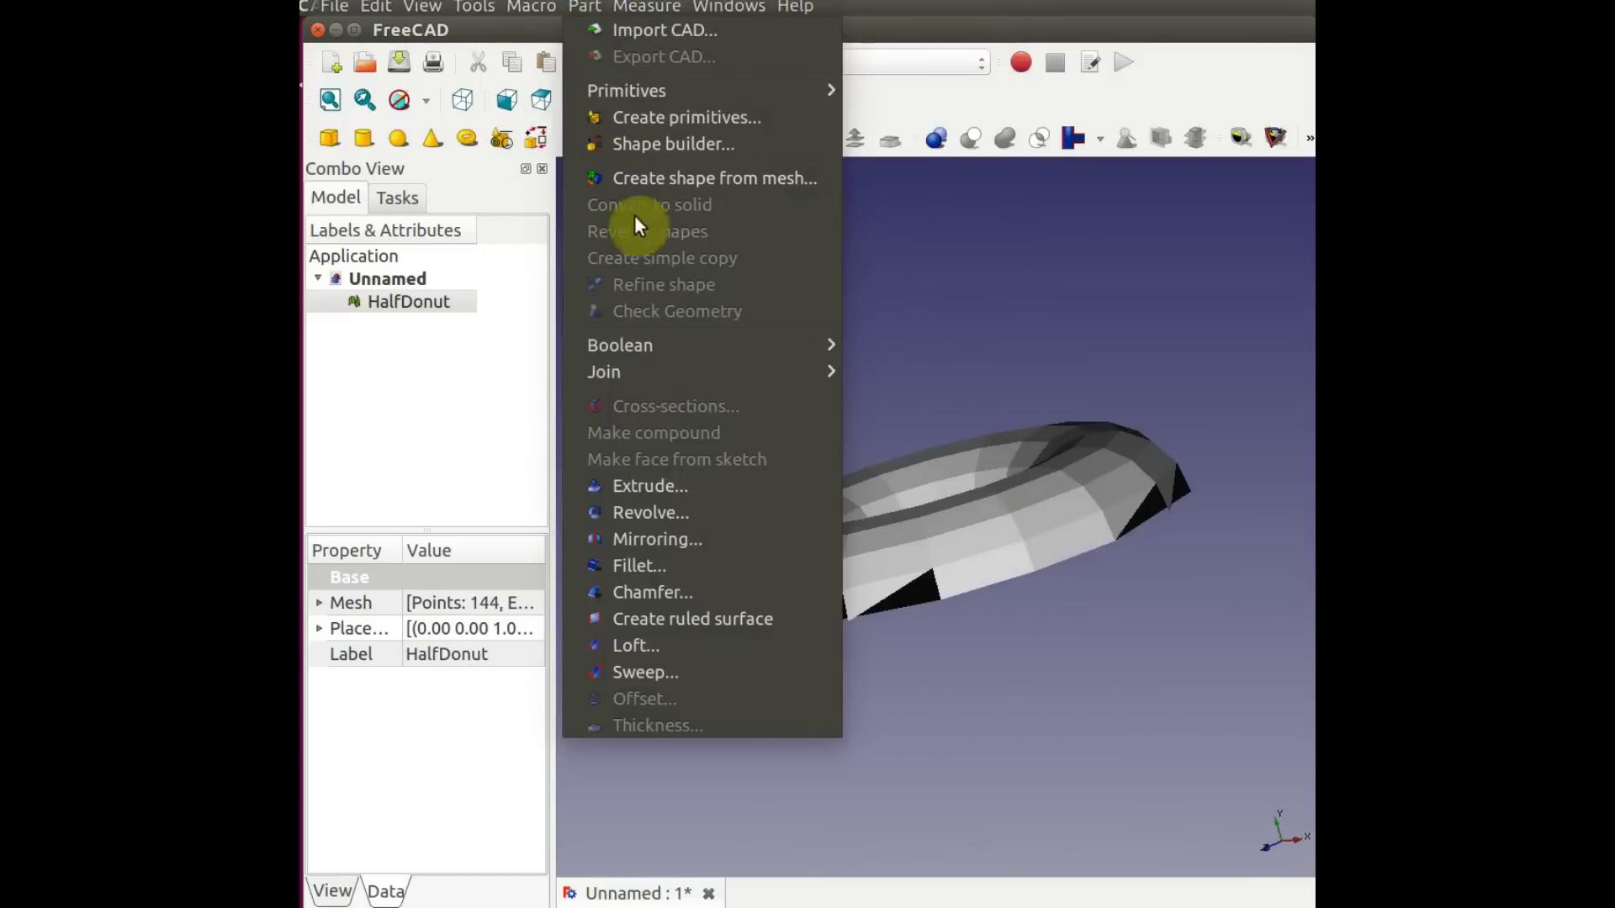
{"action": "left_click", "coordinate": [672, 176]}
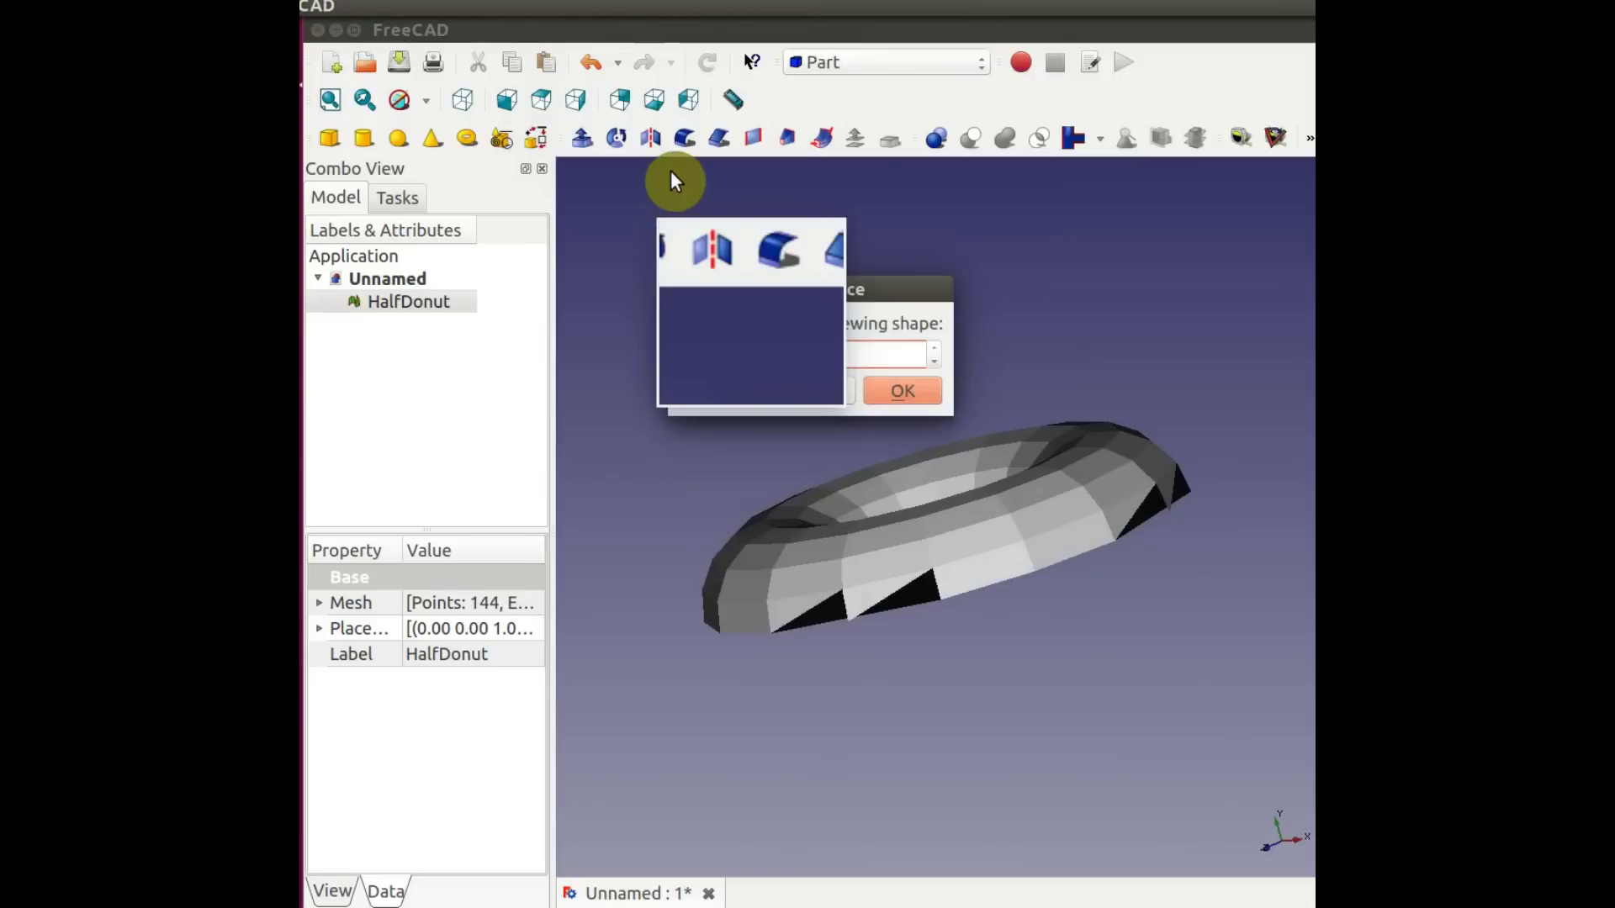
{"action": "left_click", "coordinate": [900, 390]}
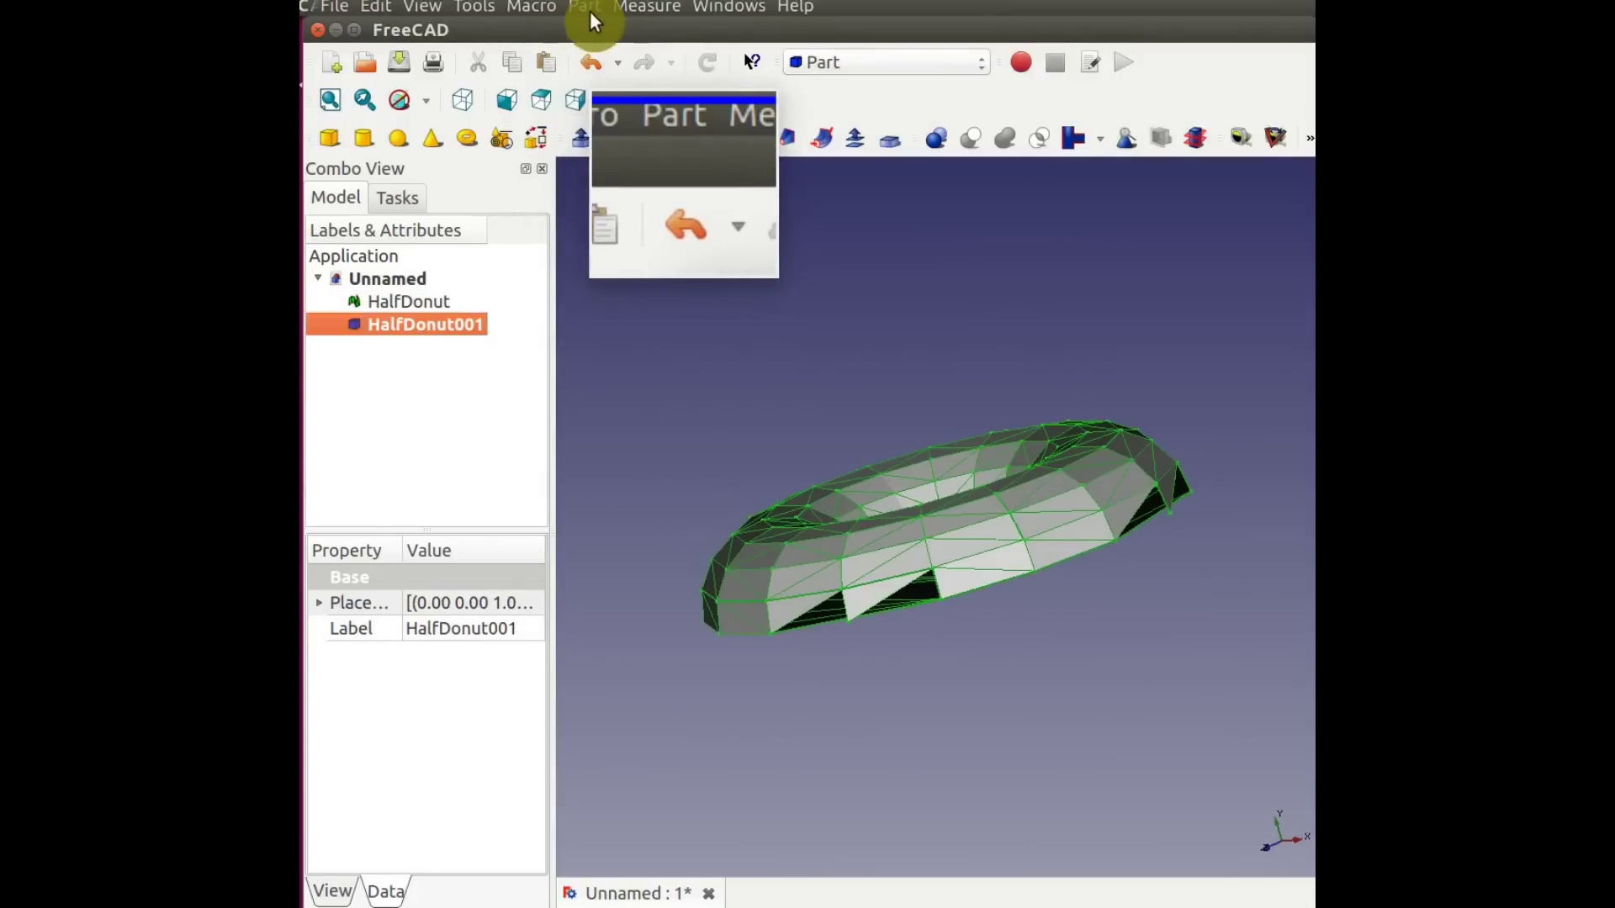
Refine the half-donut, convert it to a solid, and set the draw style to Shaded.
{"action": "left_click", "coordinate": [587, 8]}
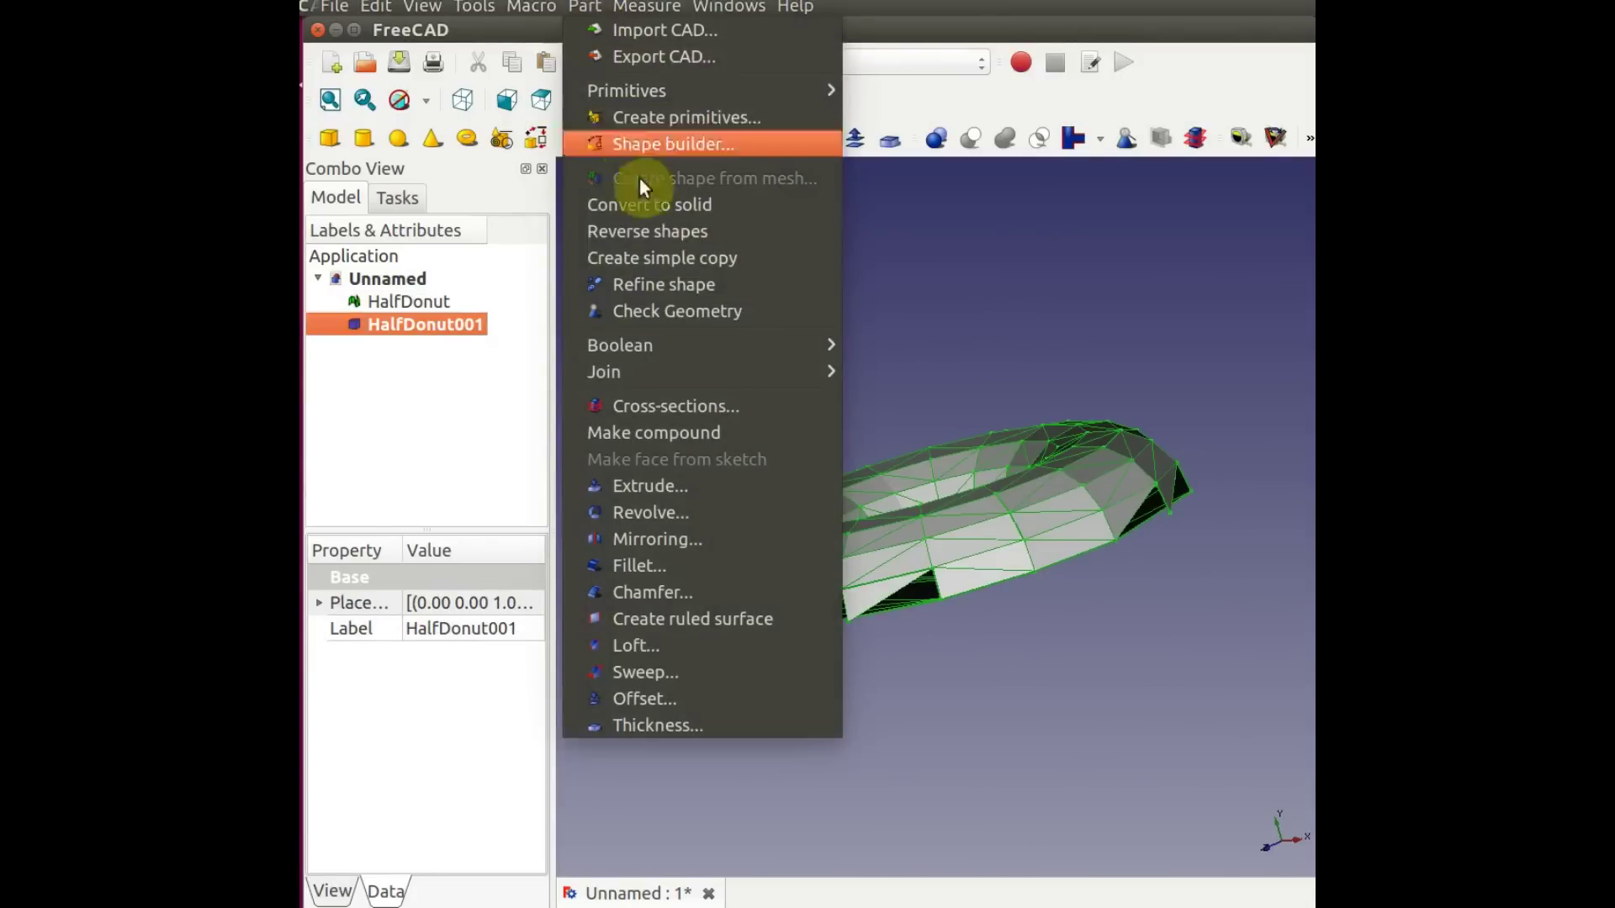
{"action": "left_click", "coordinate": [678, 284]}
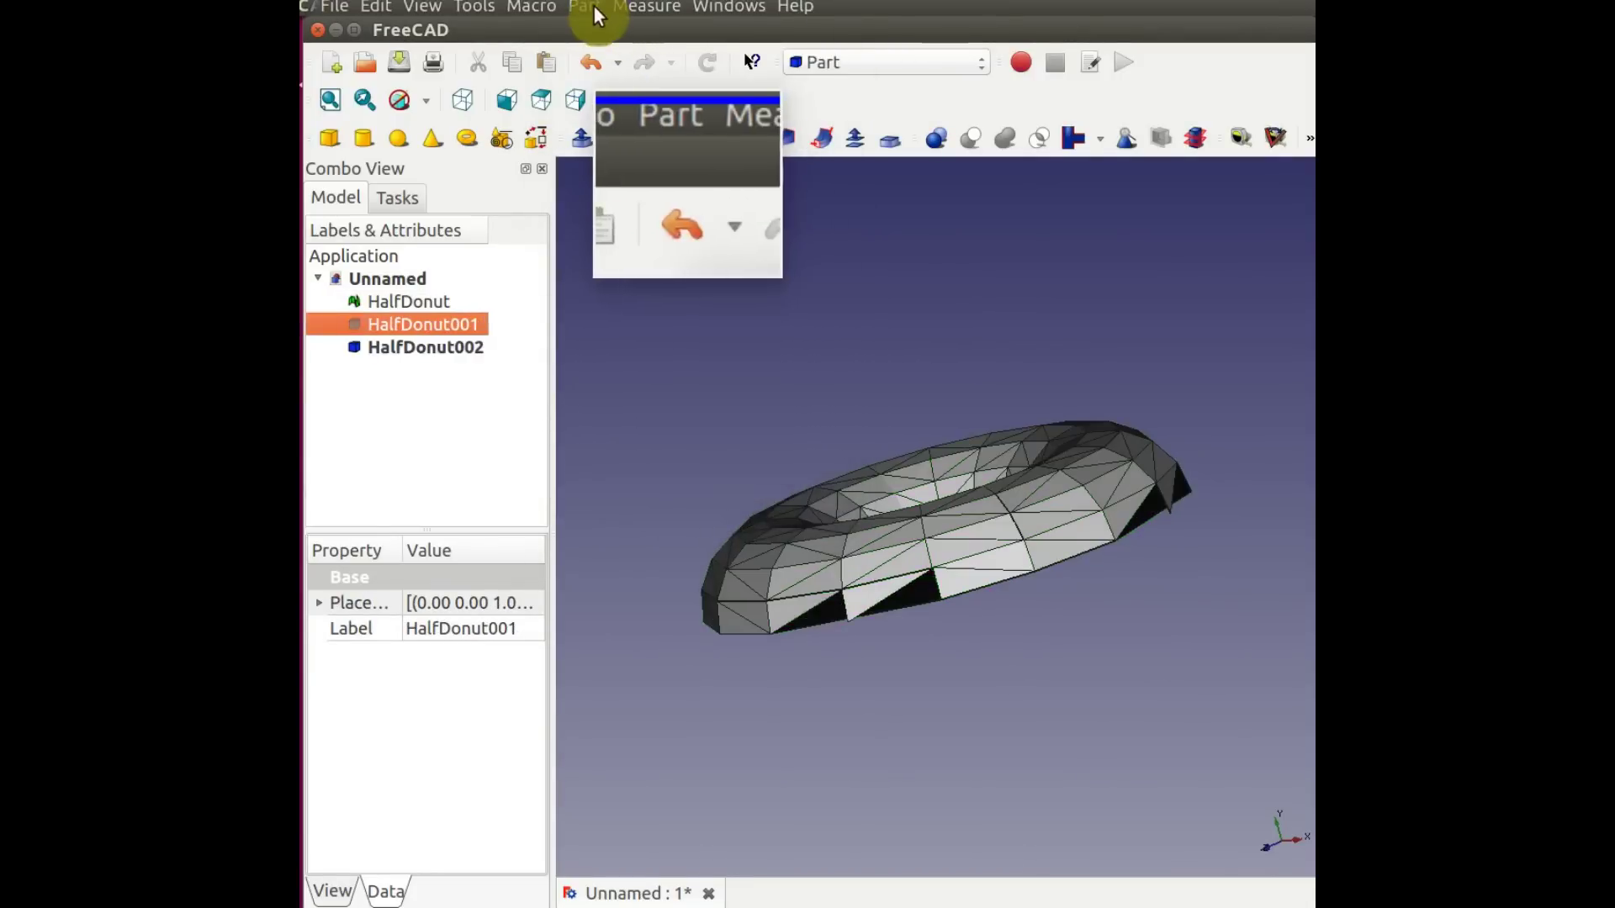
{"action": "left_click", "coordinate": [586, 7]}
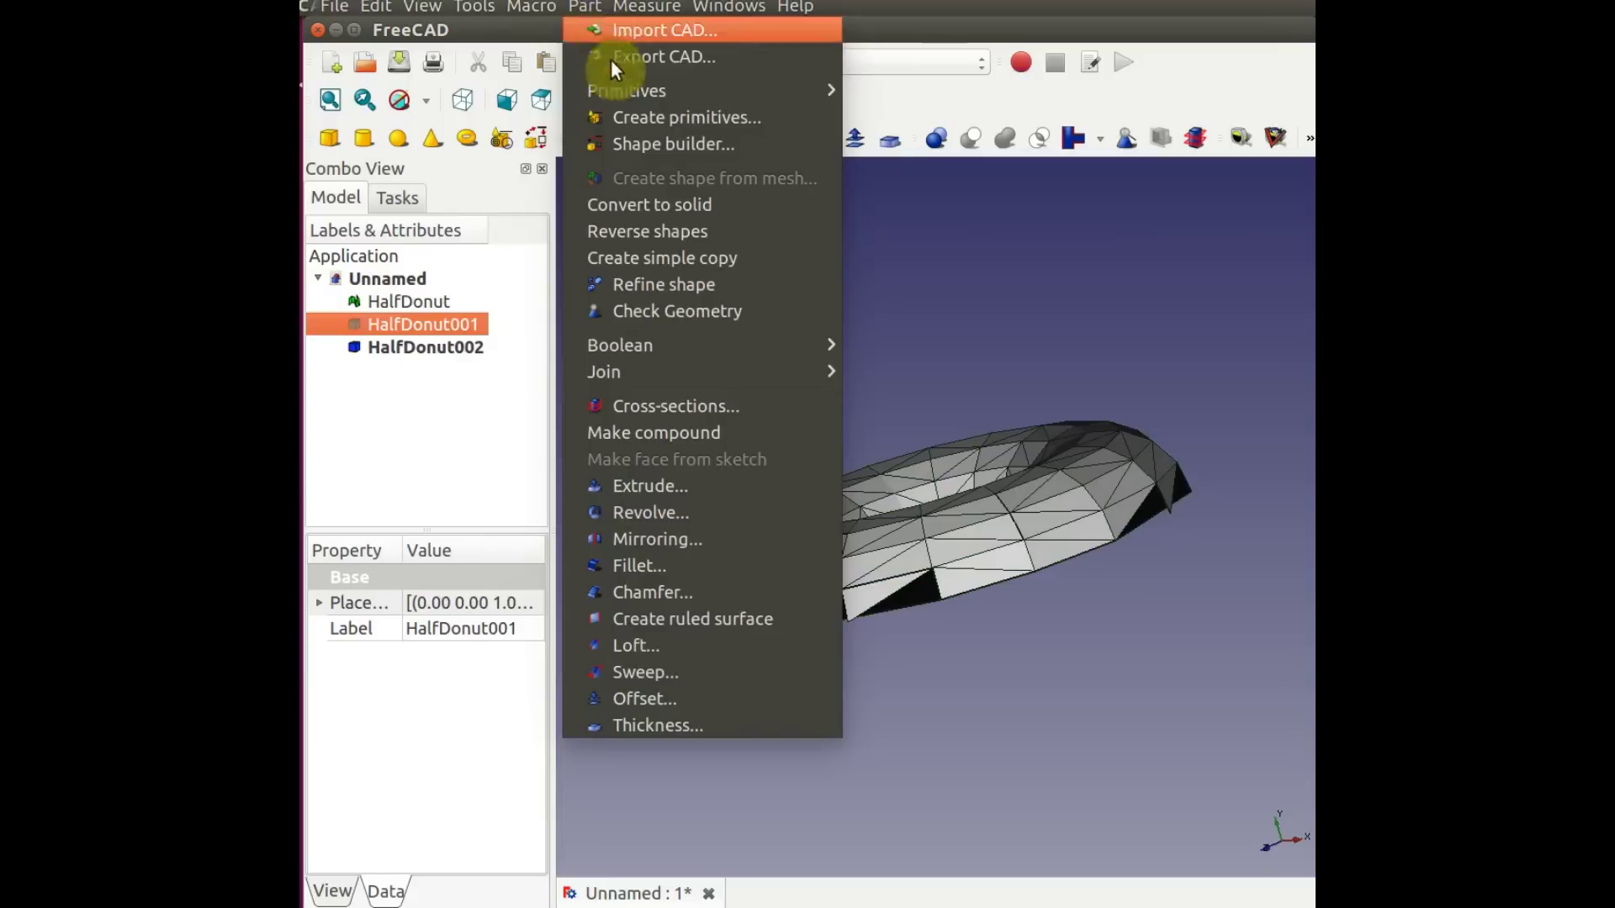
{"action": "left_click", "coordinate": [673, 205]}
{"action": "left_click", "coordinate": [442, 372]}
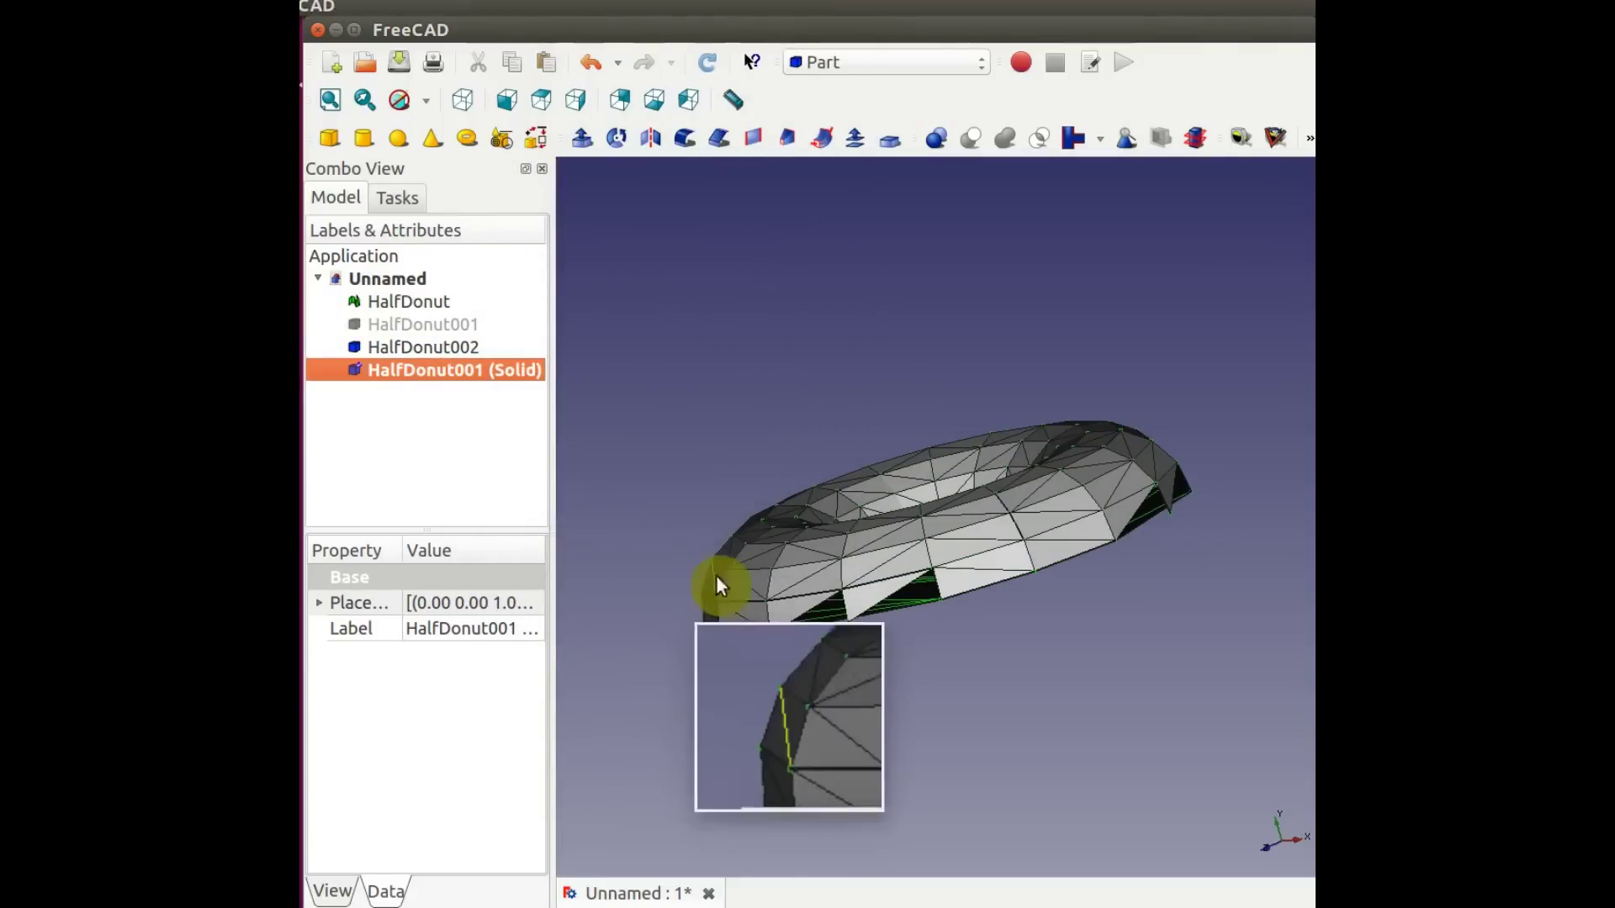
{"action": "left_click", "coordinate": [676, 357]}
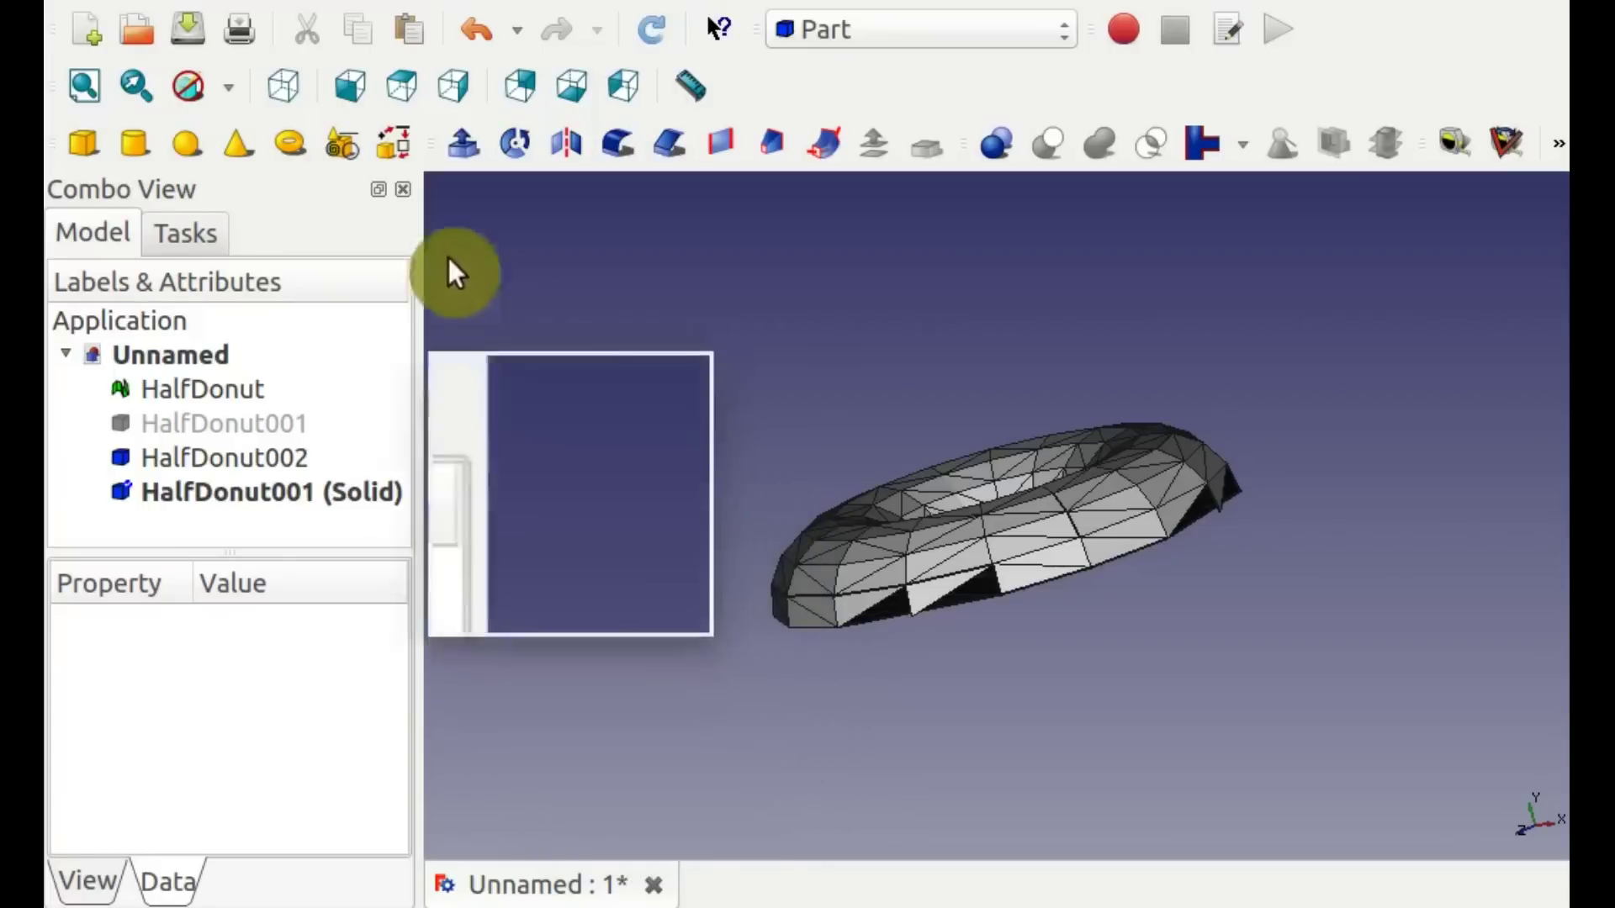
{"action": "left_click", "coordinate": [228, 85]}
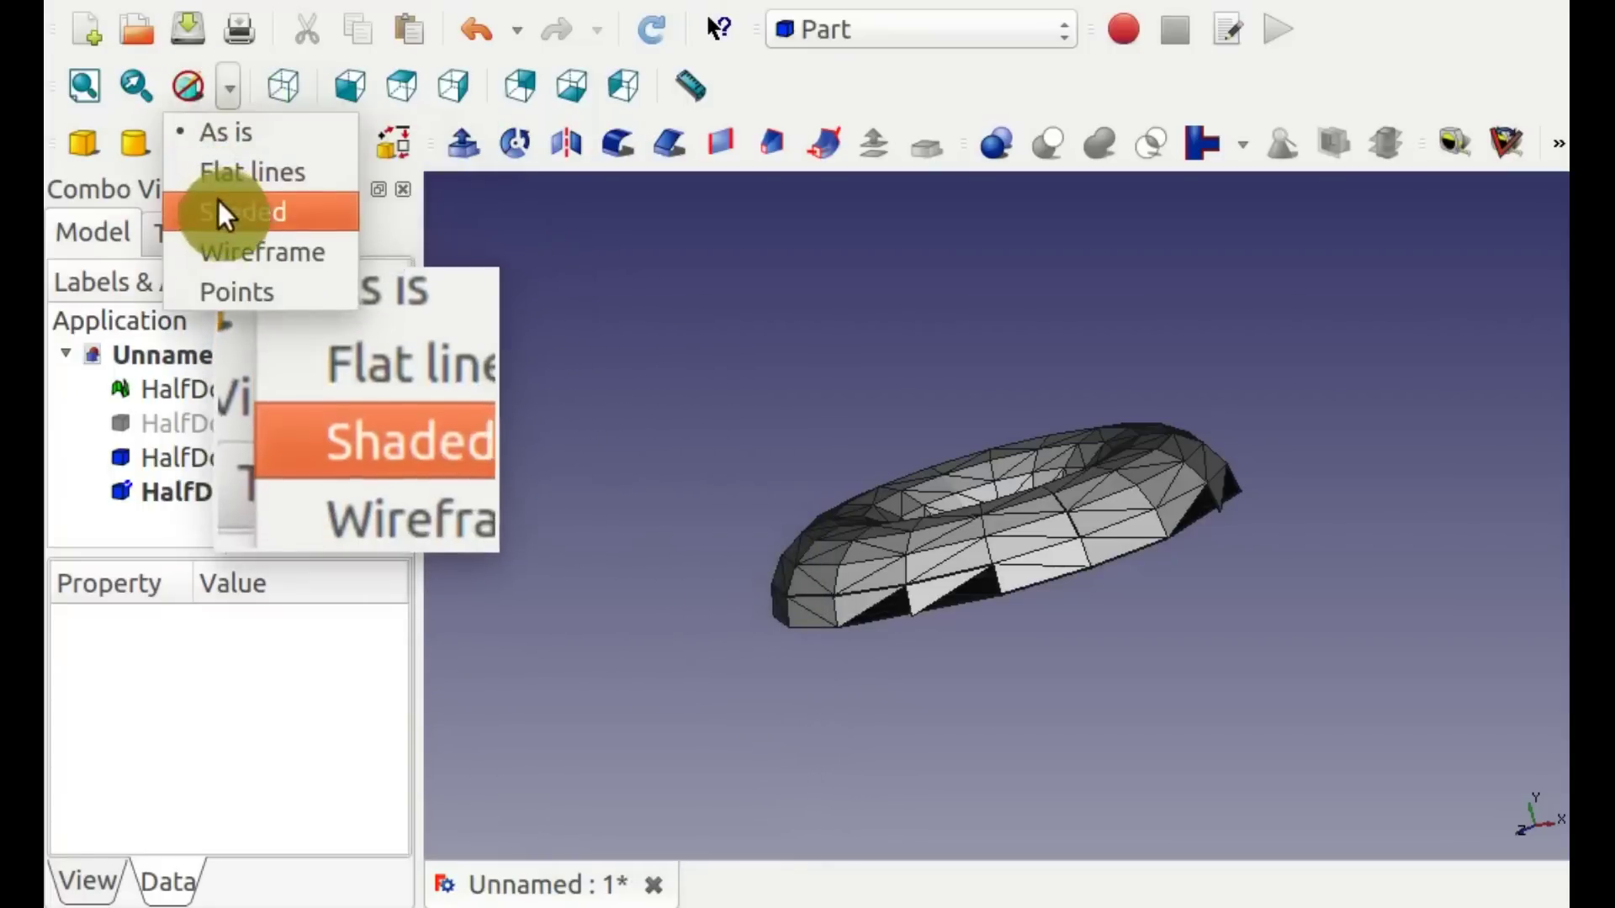
{"action": "left_click", "coordinate": [235, 206]}
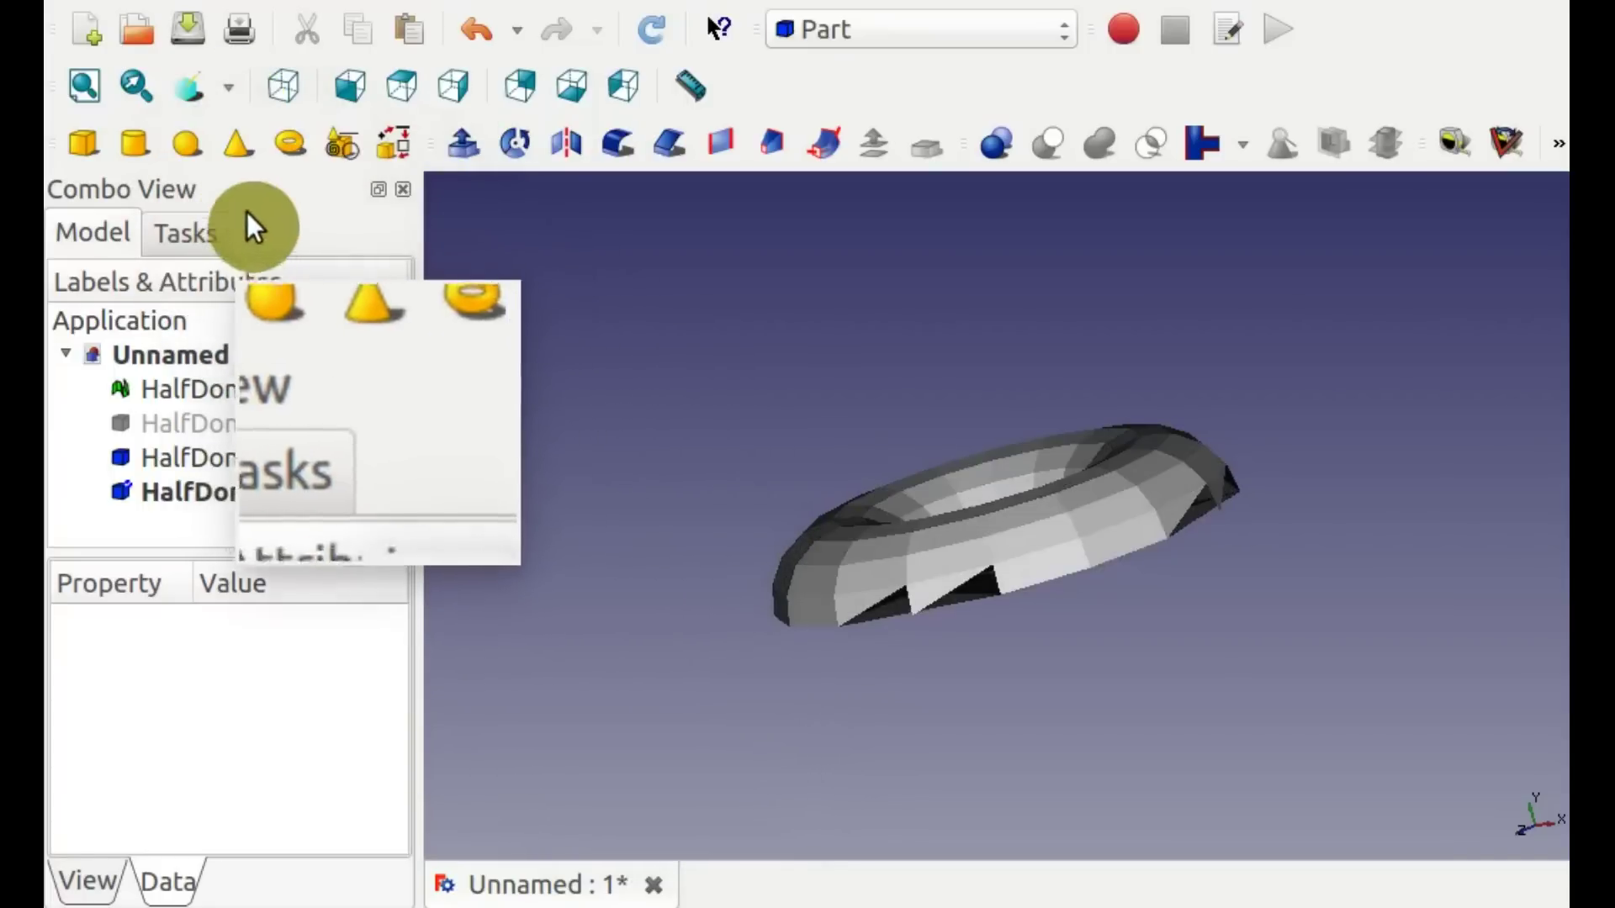
Add an M6x12 hex-head screw to the model from the Fasteners workbench.
{"action": "middle_click_drag", "start_coordinate": [937, 492], "coordinate": [948, 487]}
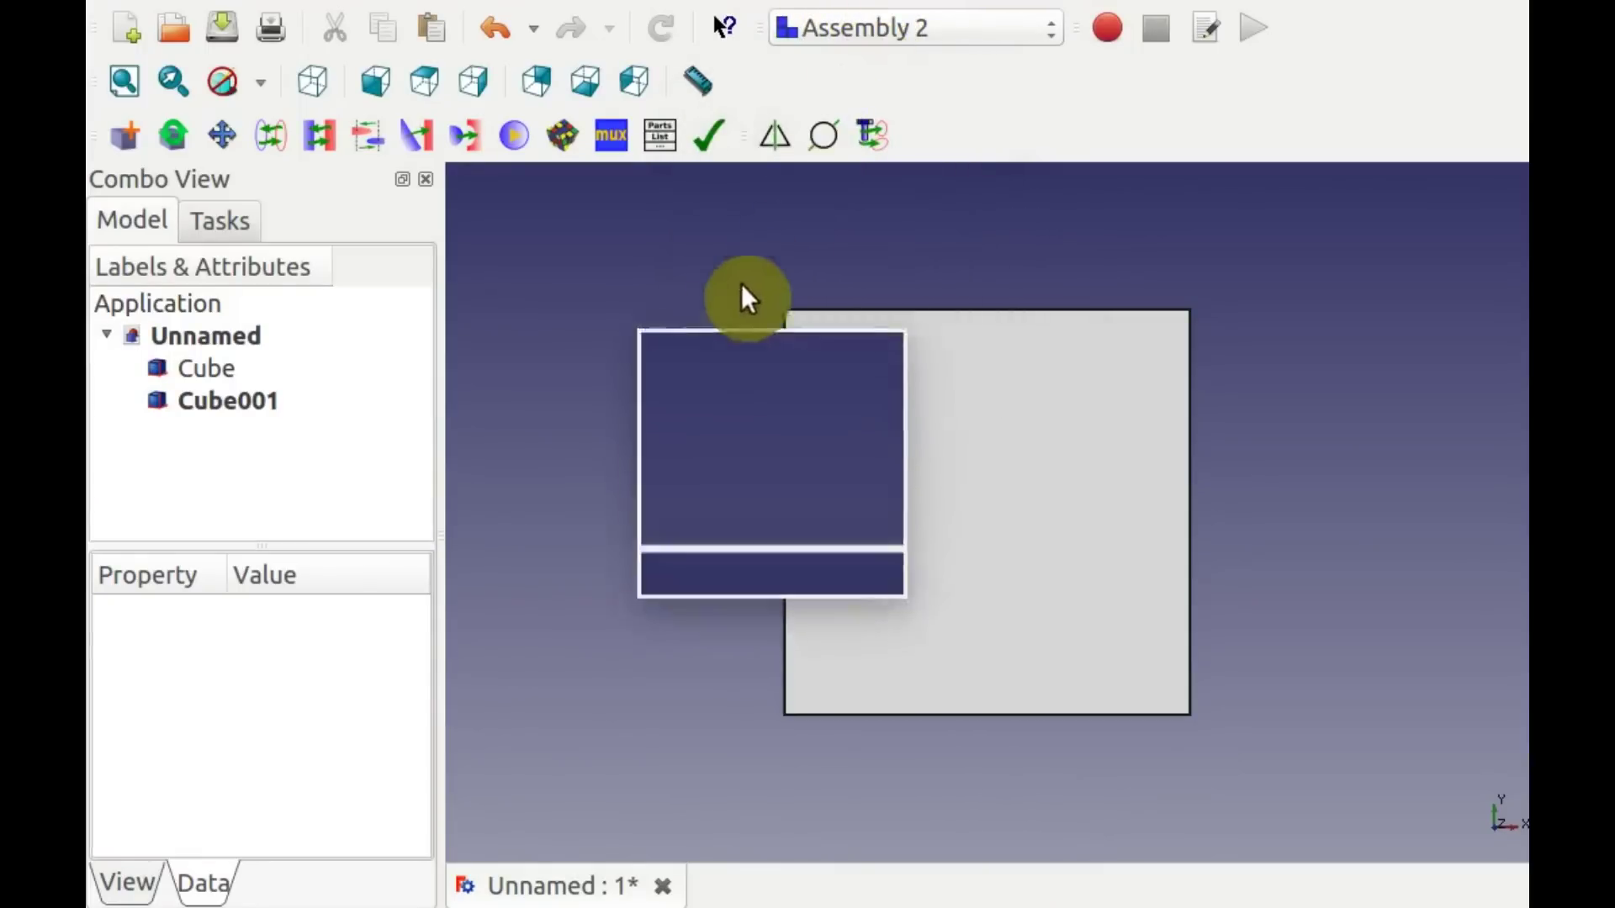
{"action": "left_click", "coordinate": [917, 28]}
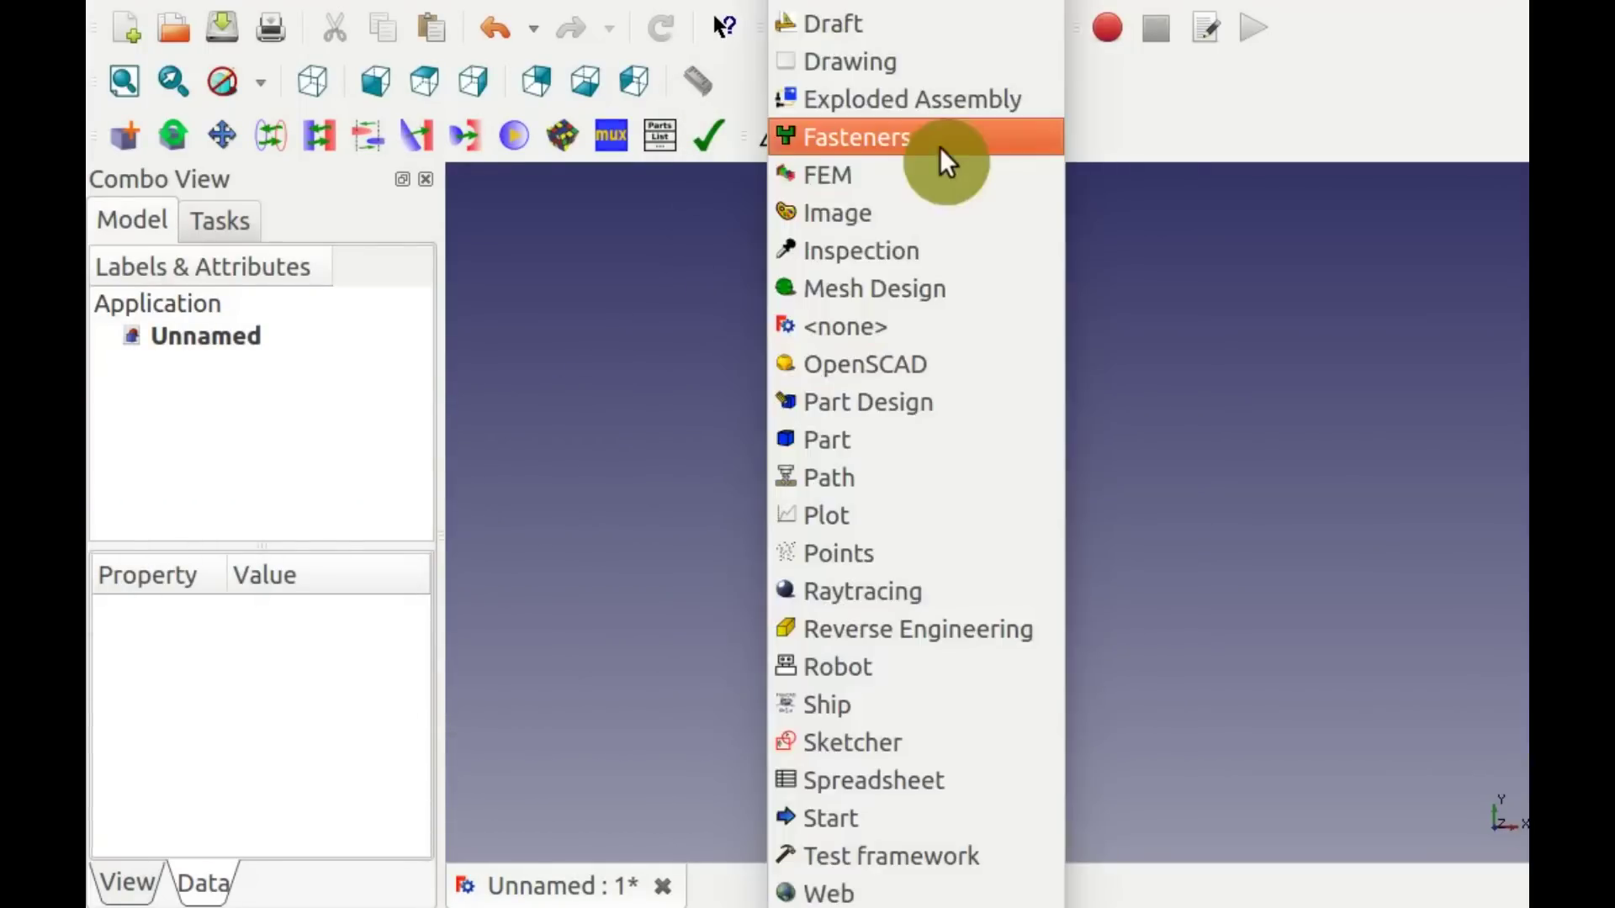
{"action": "left_click", "coordinate": [941, 151]}
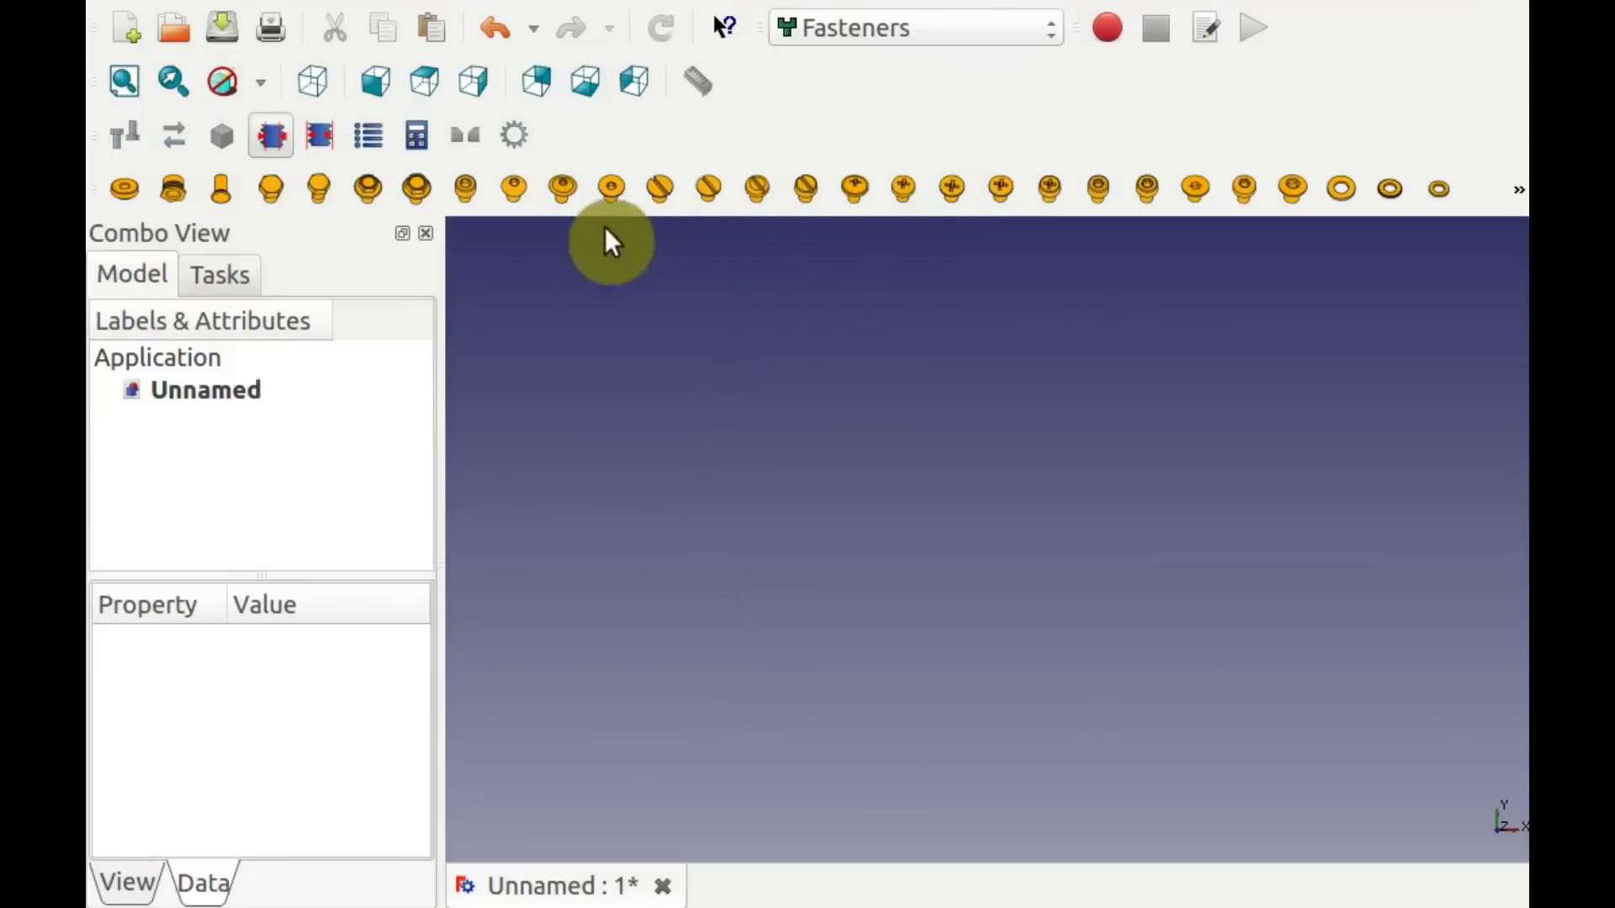
{"action": "left_click", "coordinate": [274, 190]}
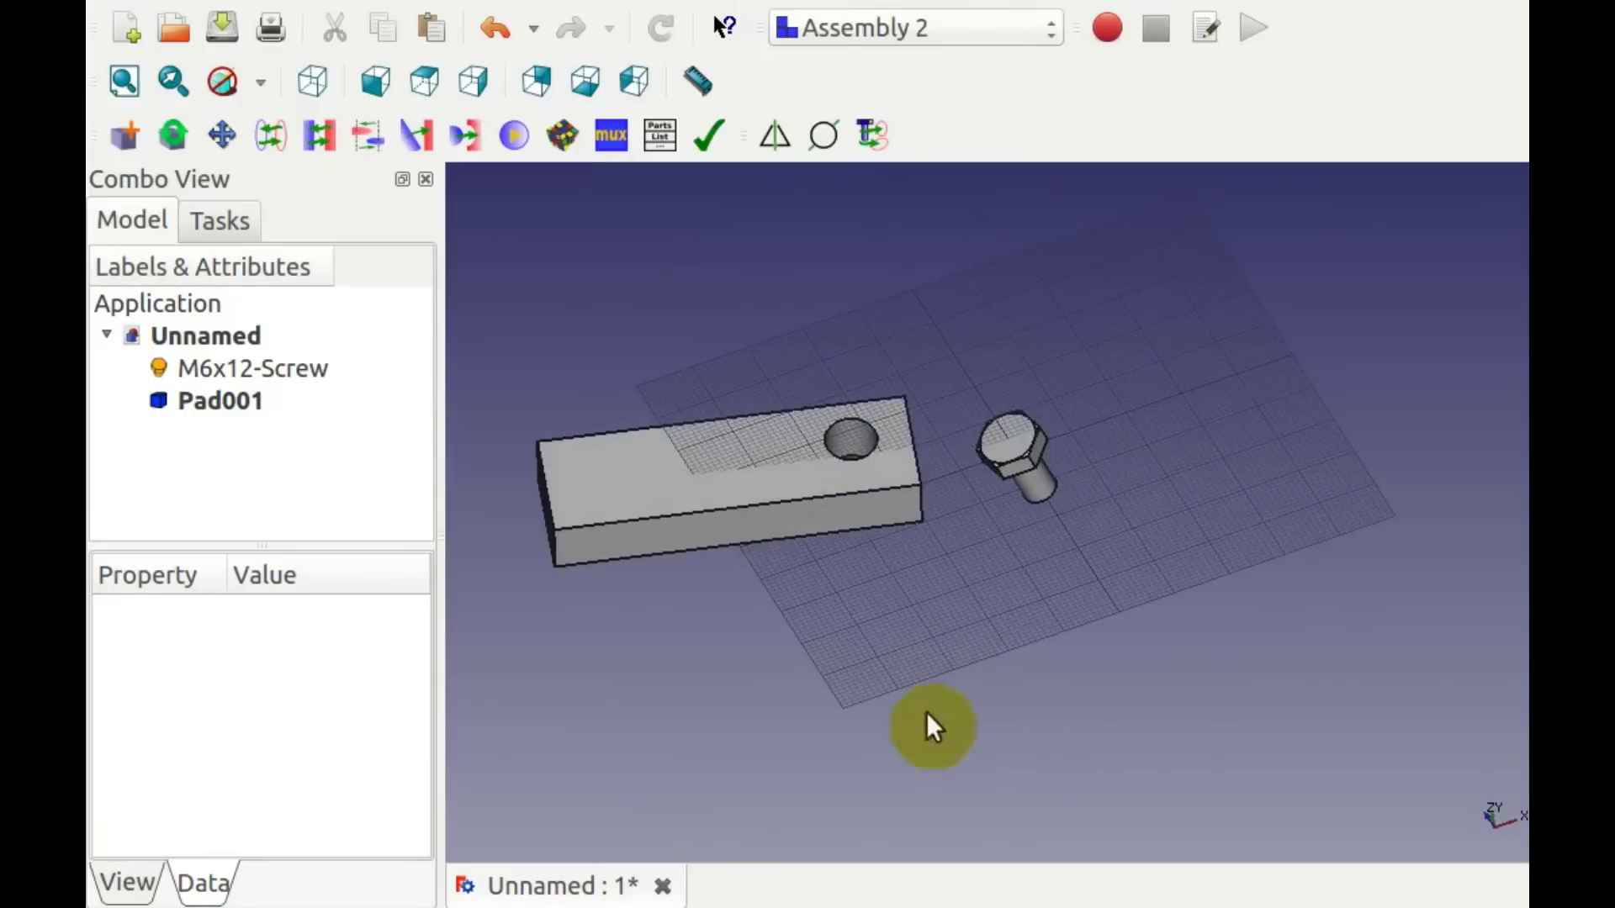
Seat the screw in Pad001's hole with a circular edge constraint.
{"action": "scroll", "coordinate": [952, 468], "scroll_direction": "up", "scroll_amount": 3}
{"action": "middle_click_drag", "start_coordinate": [952, 468], "coordinate": [841, 379]}
{"action": "left_click", "coordinate": [589, 471]}
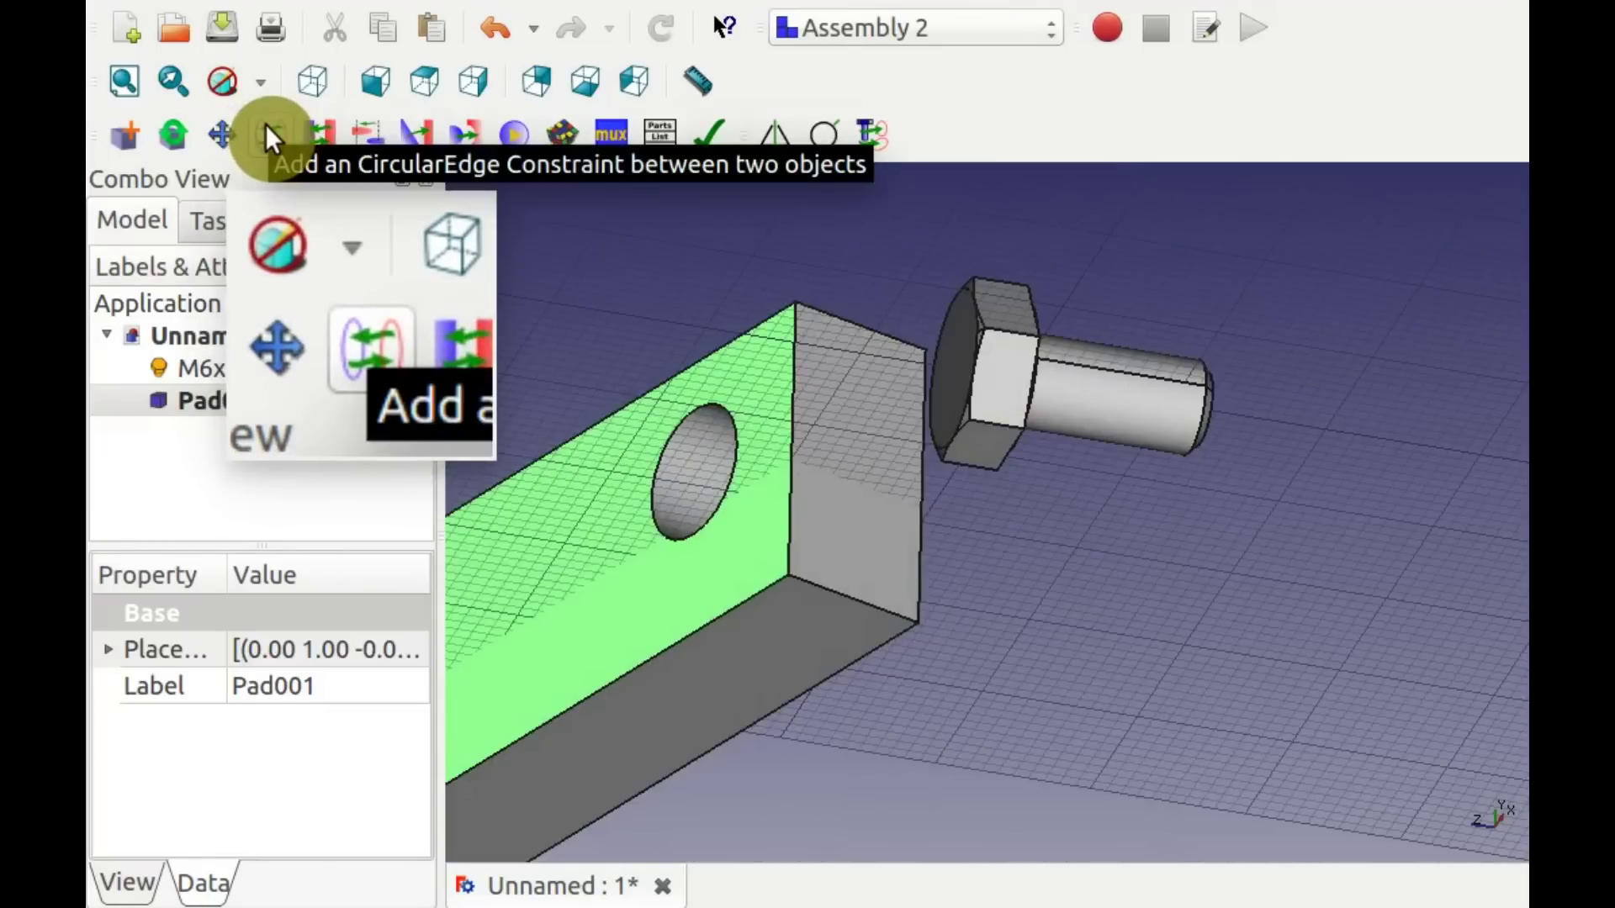
{"action": "left_click", "coordinate": [267, 128]}
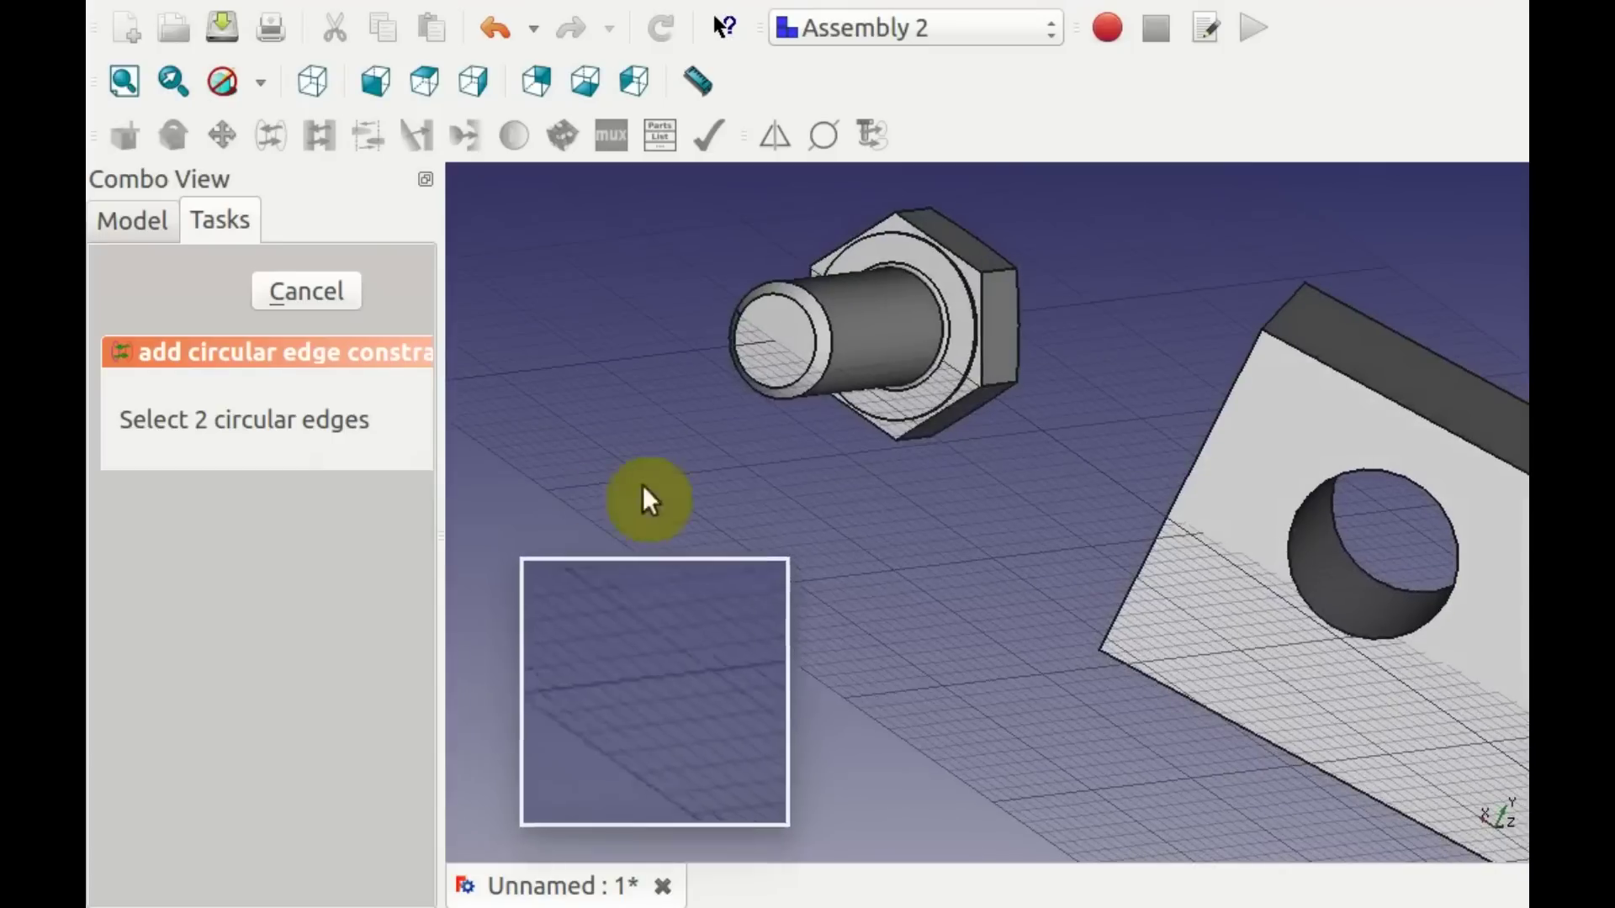
{"action": "scroll", "coordinate": [968, 302], "scroll_direction": "up", "scroll_amount": 5}
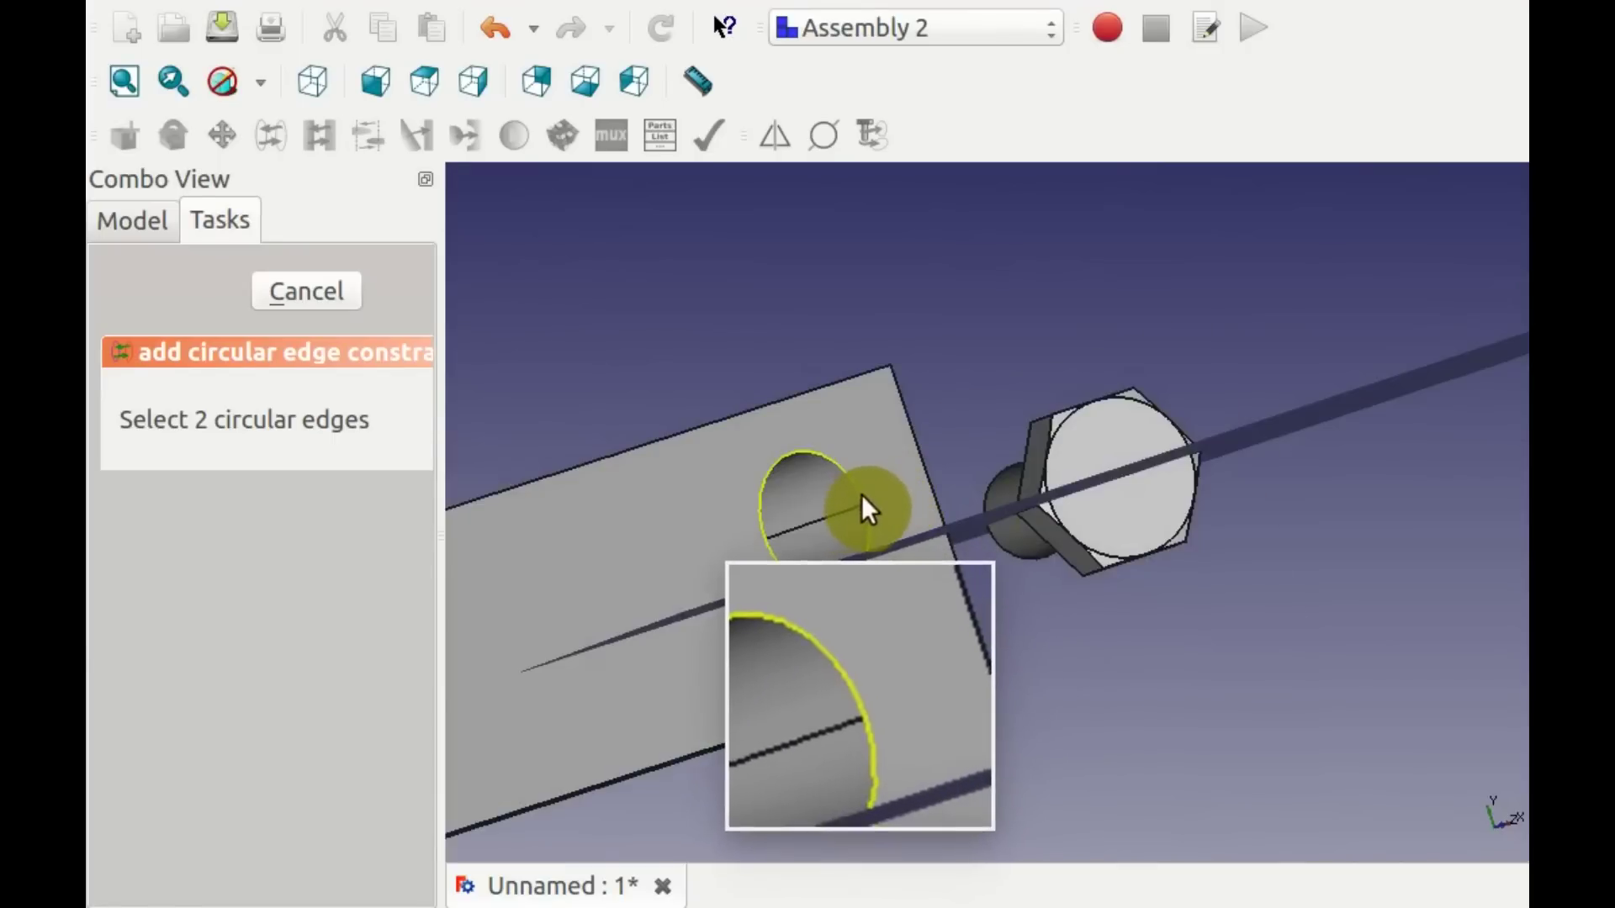
{"action": "left_click", "coordinate": [861, 494]}
{"action": "middle_click_drag", "start_coordinate": [861, 495], "coordinate": [1197, 570]}
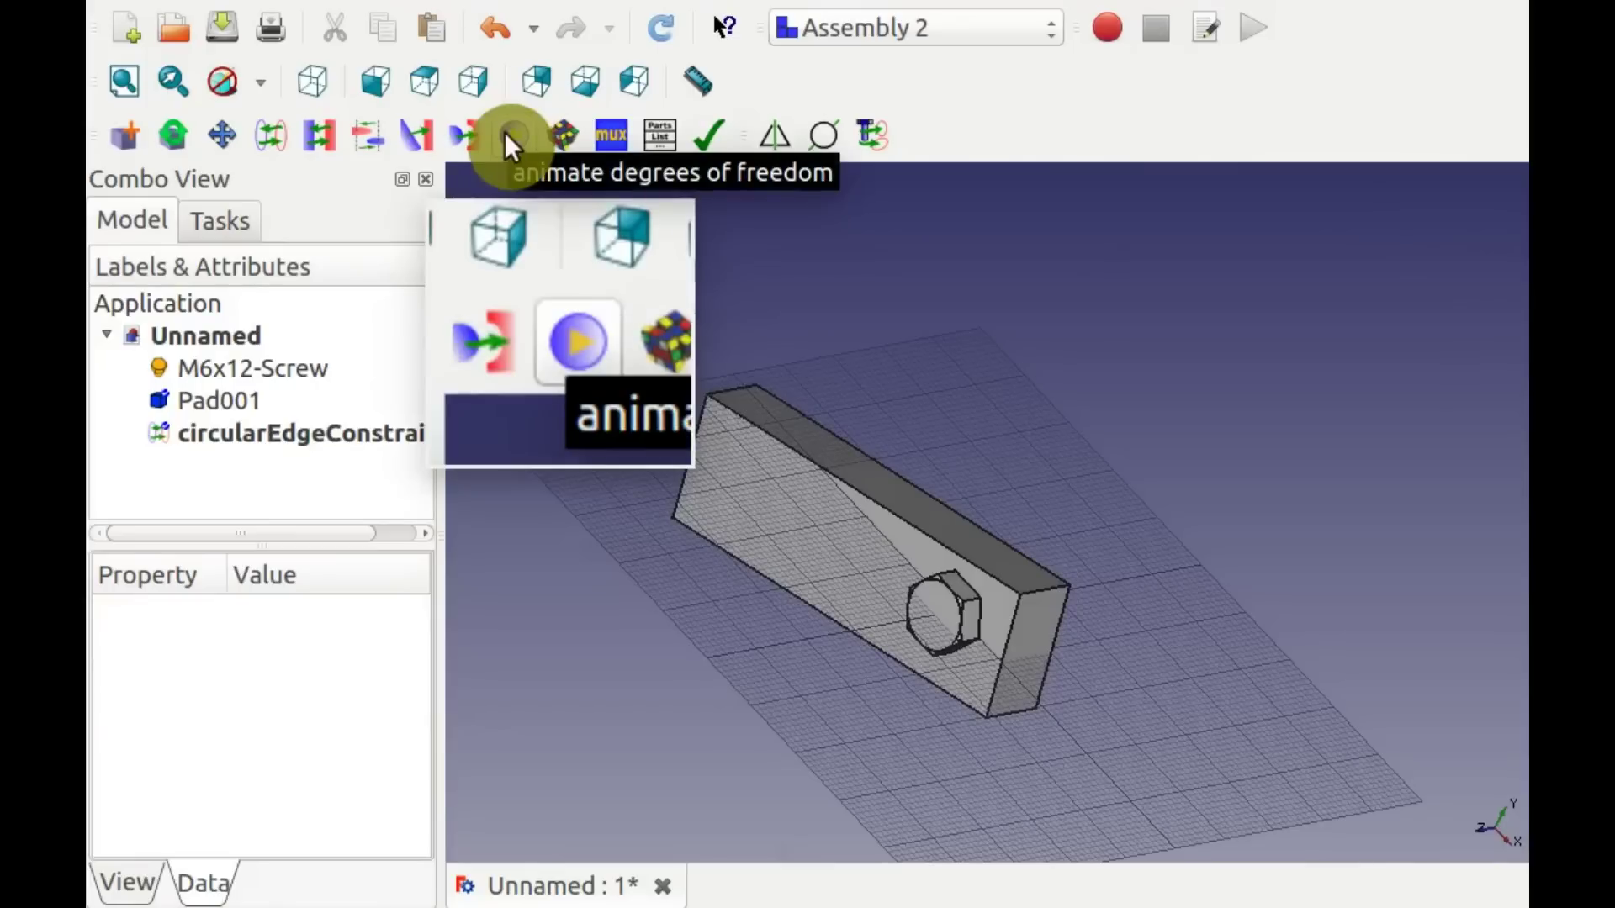
Animate the bolted plate's free rotation, then plane-constrain the two cubes' top faces together.
{"action": "left_click", "coordinate": [505, 133]}
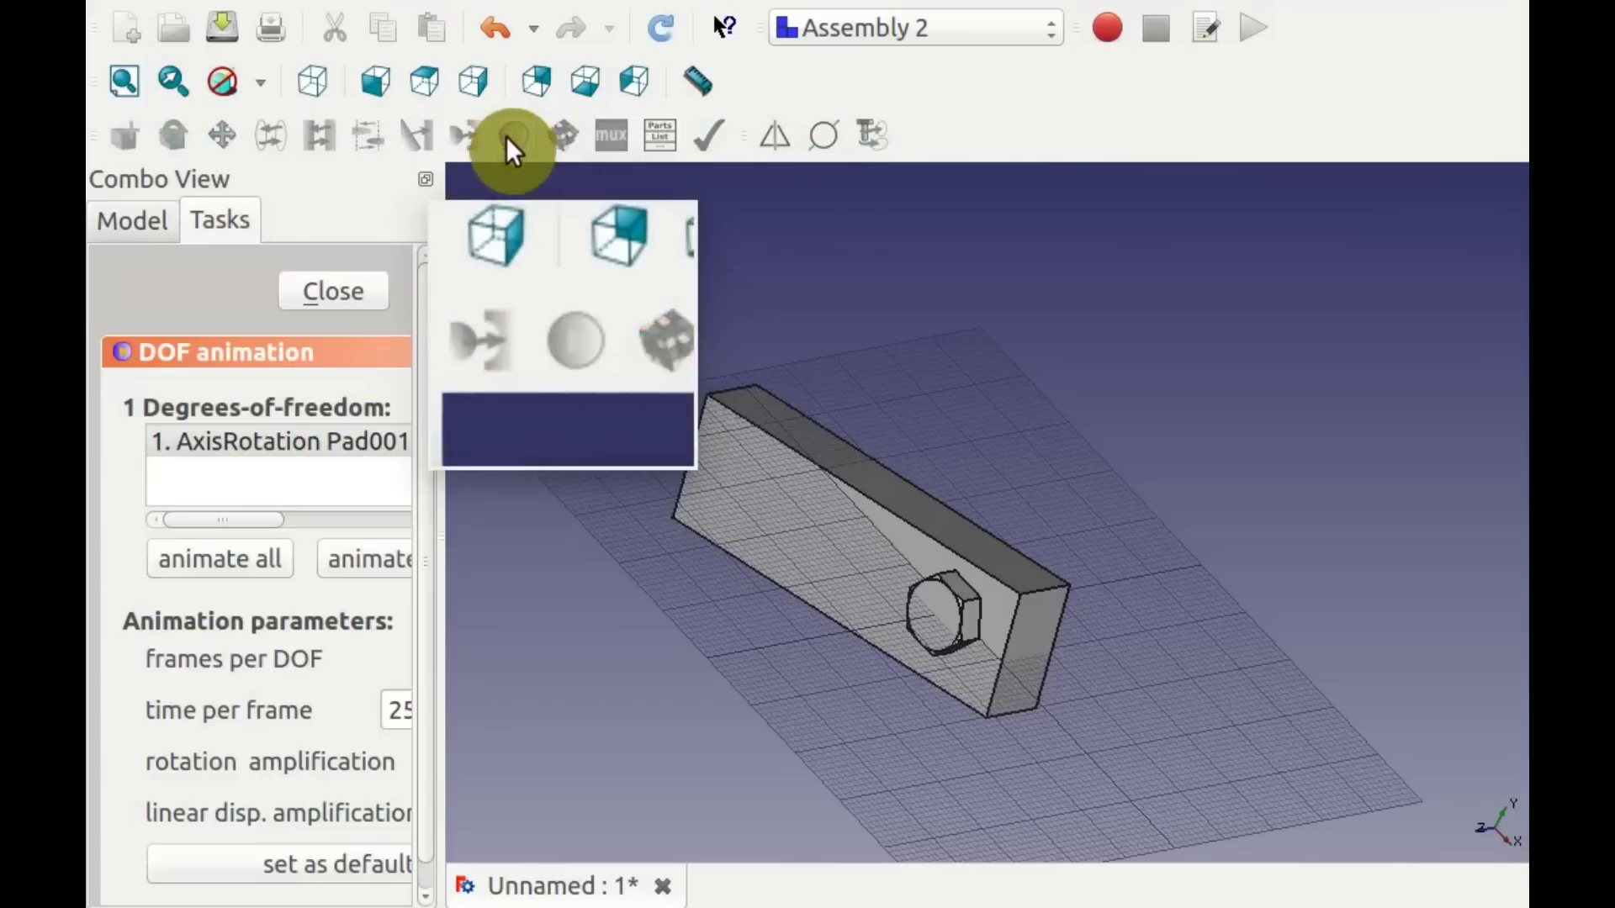
{"action": "left_click", "coordinate": [212, 560]}
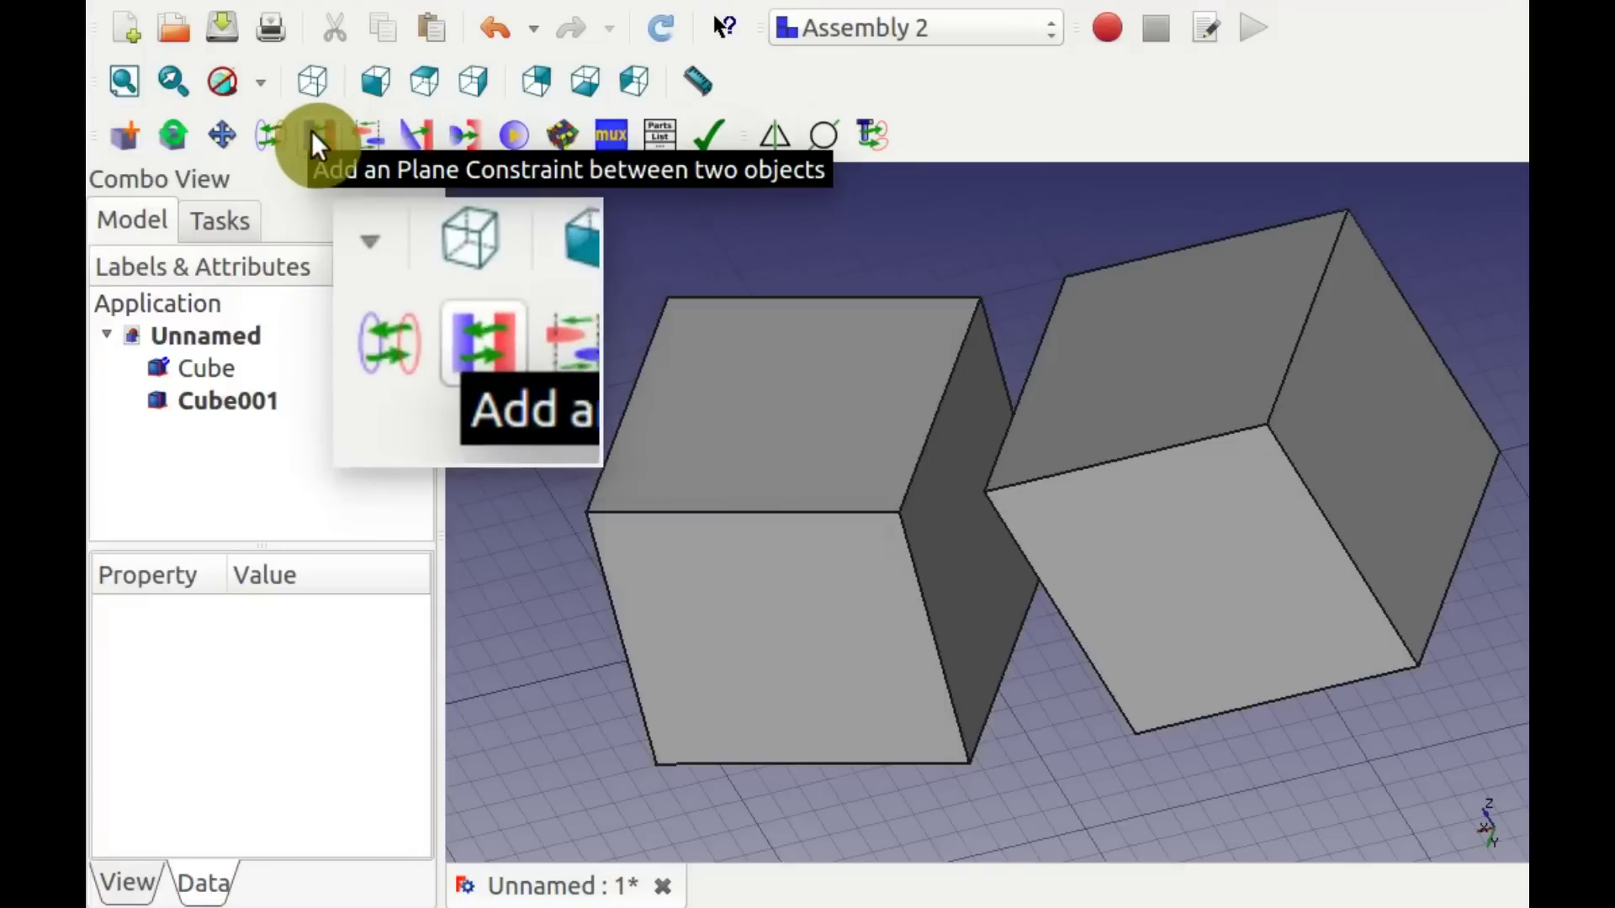
{"action": "left_click", "coordinate": [313, 135]}
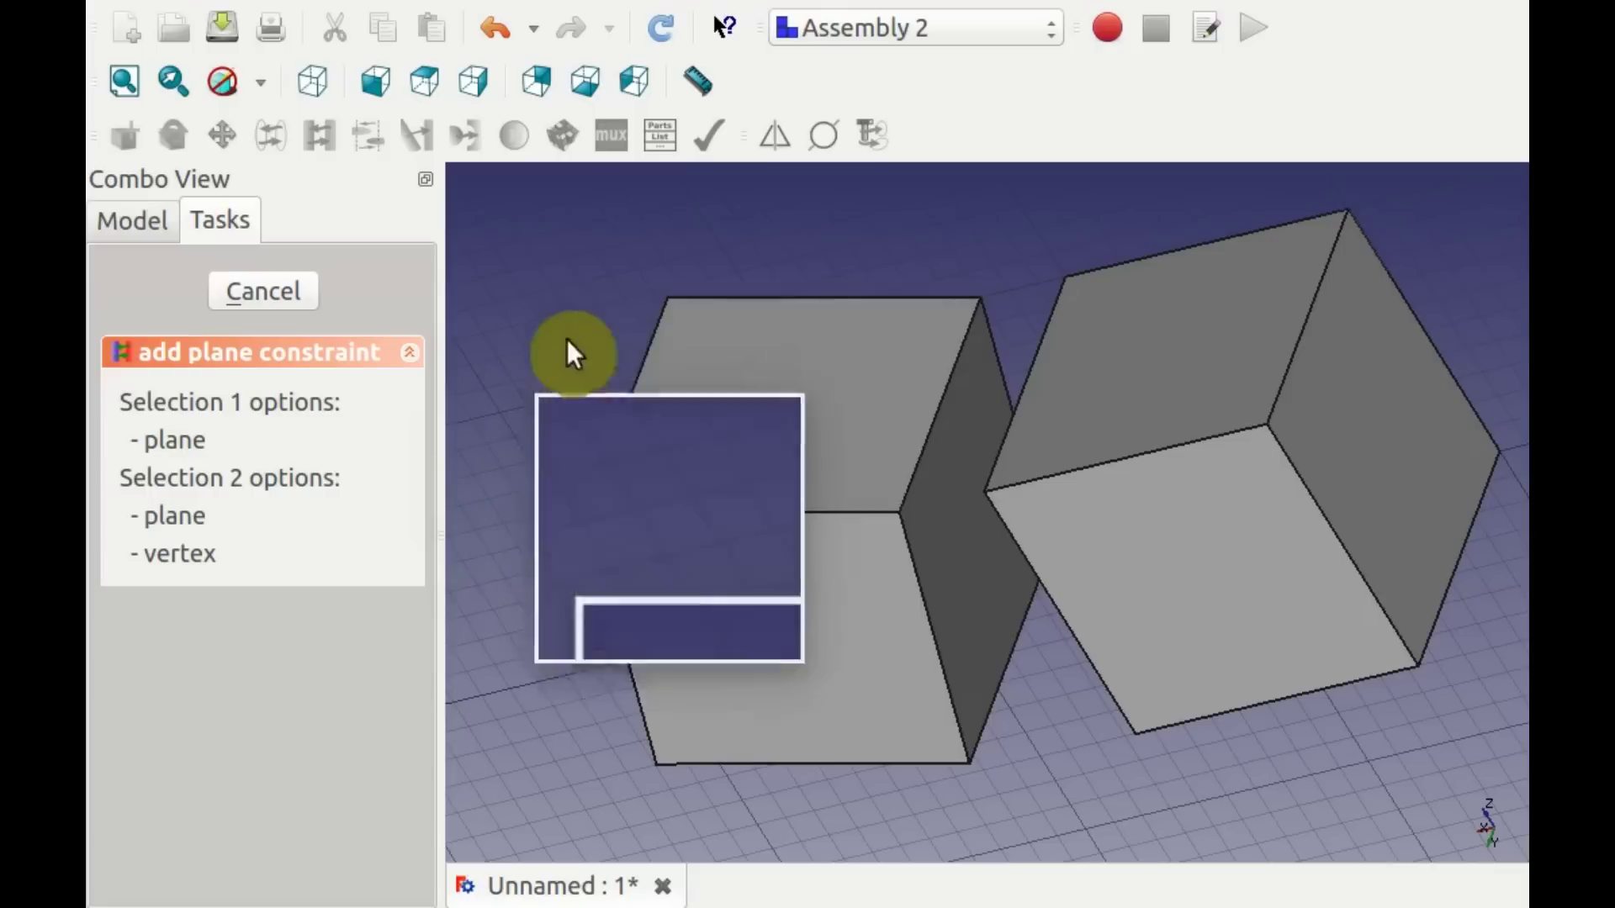
{"action": "left_click", "coordinate": [760, 380]}
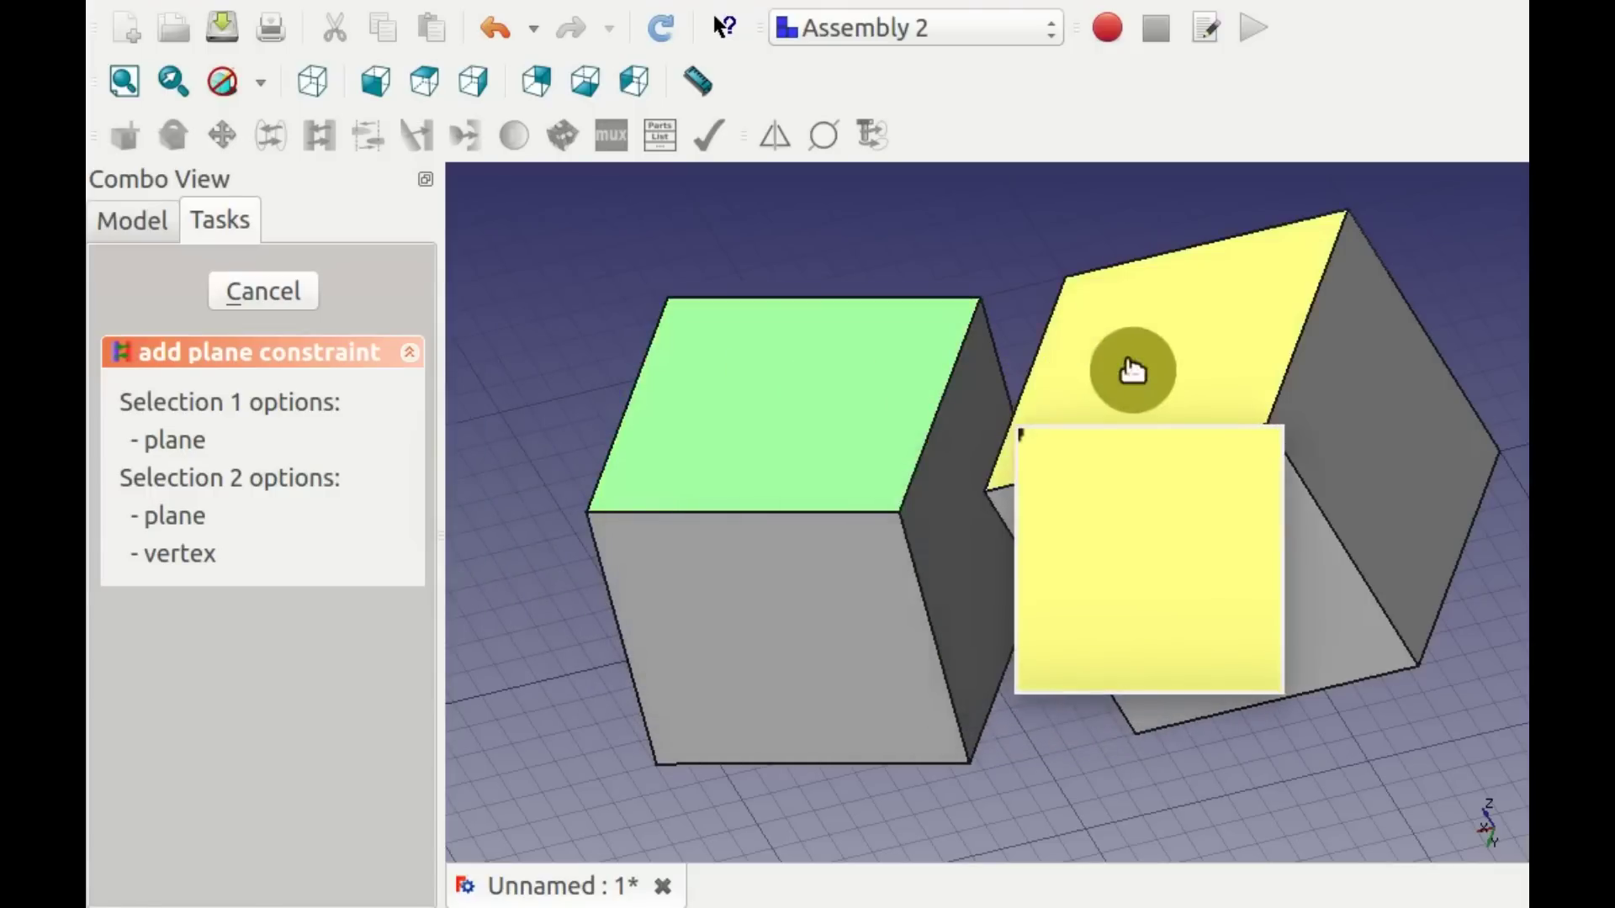
{"action": "left_click", "coordinate": [1129, 365]}
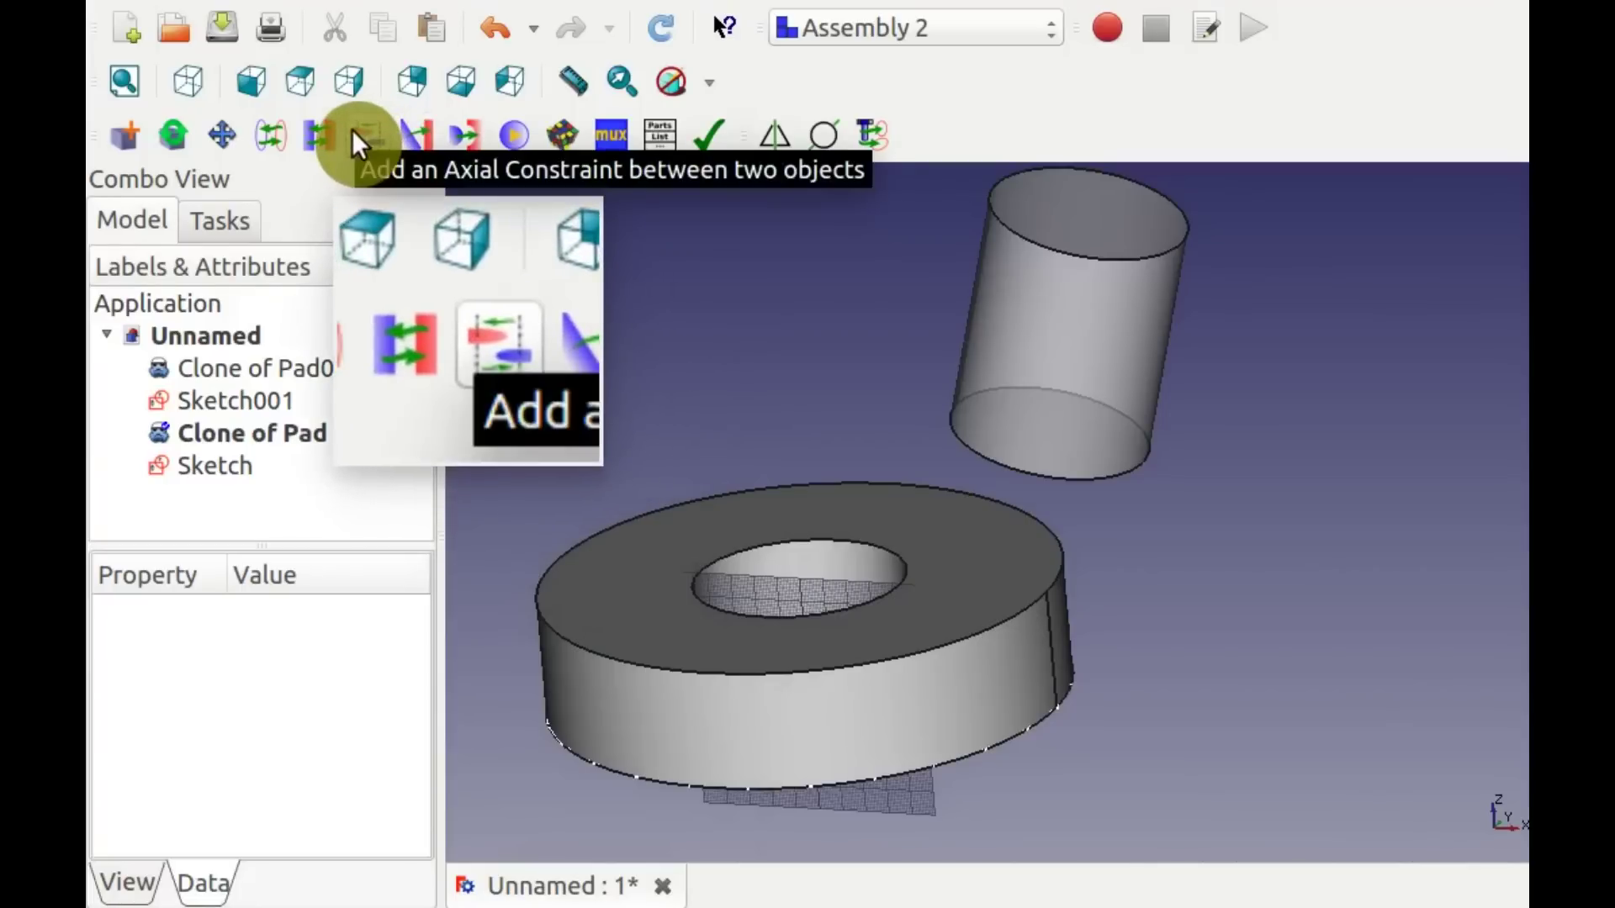
Axially align the cylinder with the ring's hole and the two box edges, then animate remaining freedom.
{"action": "left_click", "coordinate": [353, 132]}
{"action": "left_click", "coordinate": [793, 557]}
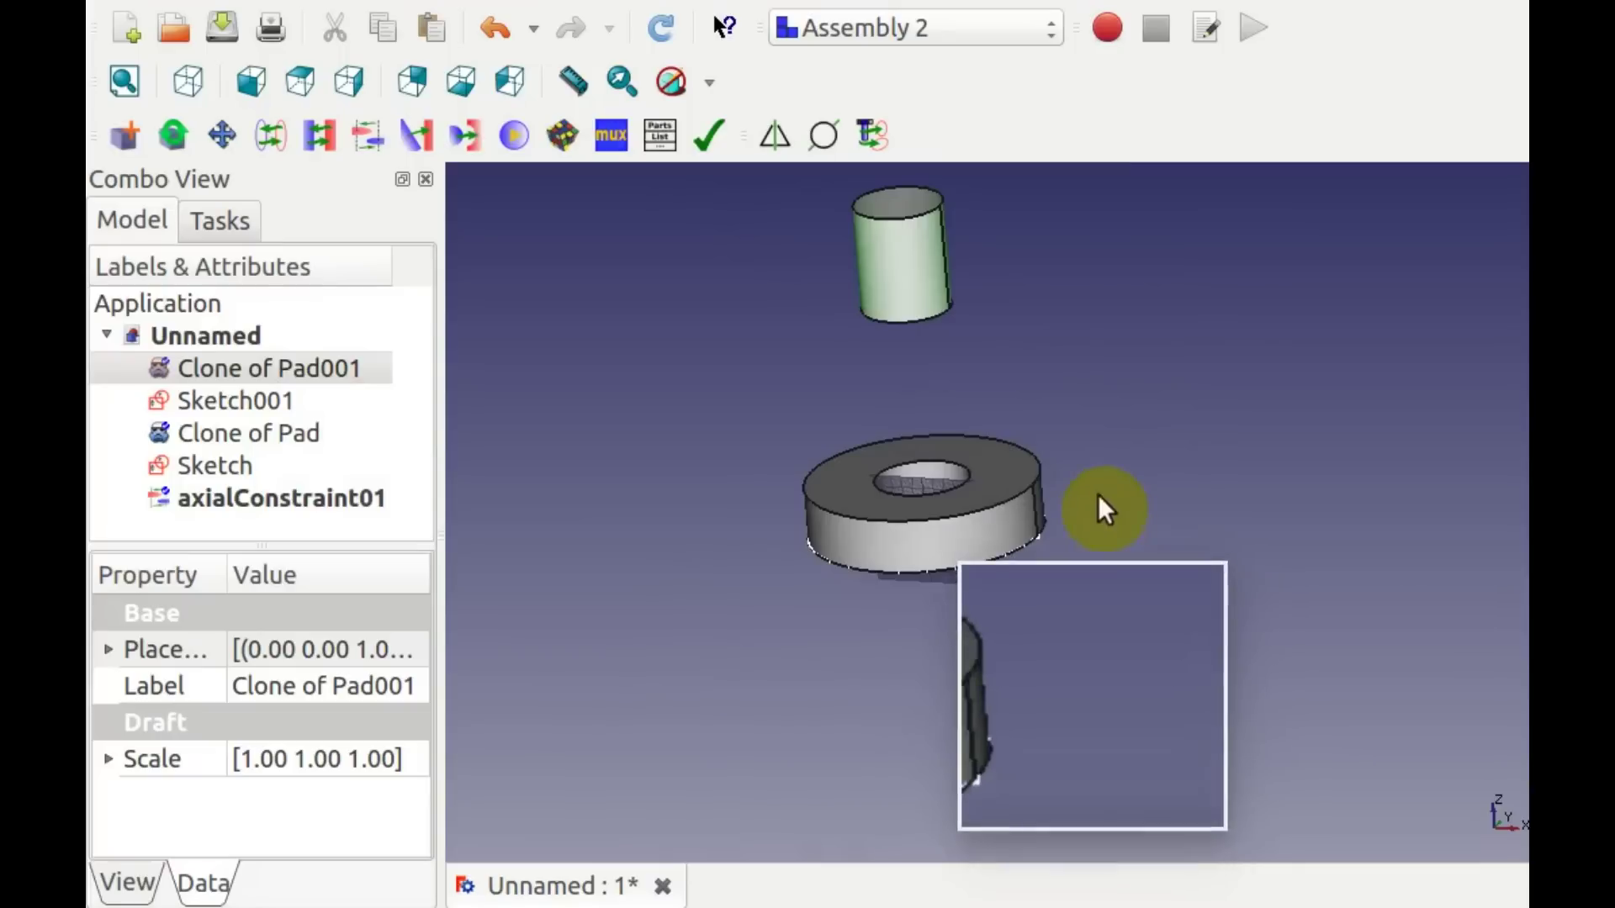
{"action": "middle_click_drag", "start_coordinate": [1097, 494], "coordinate": [876, 667]}
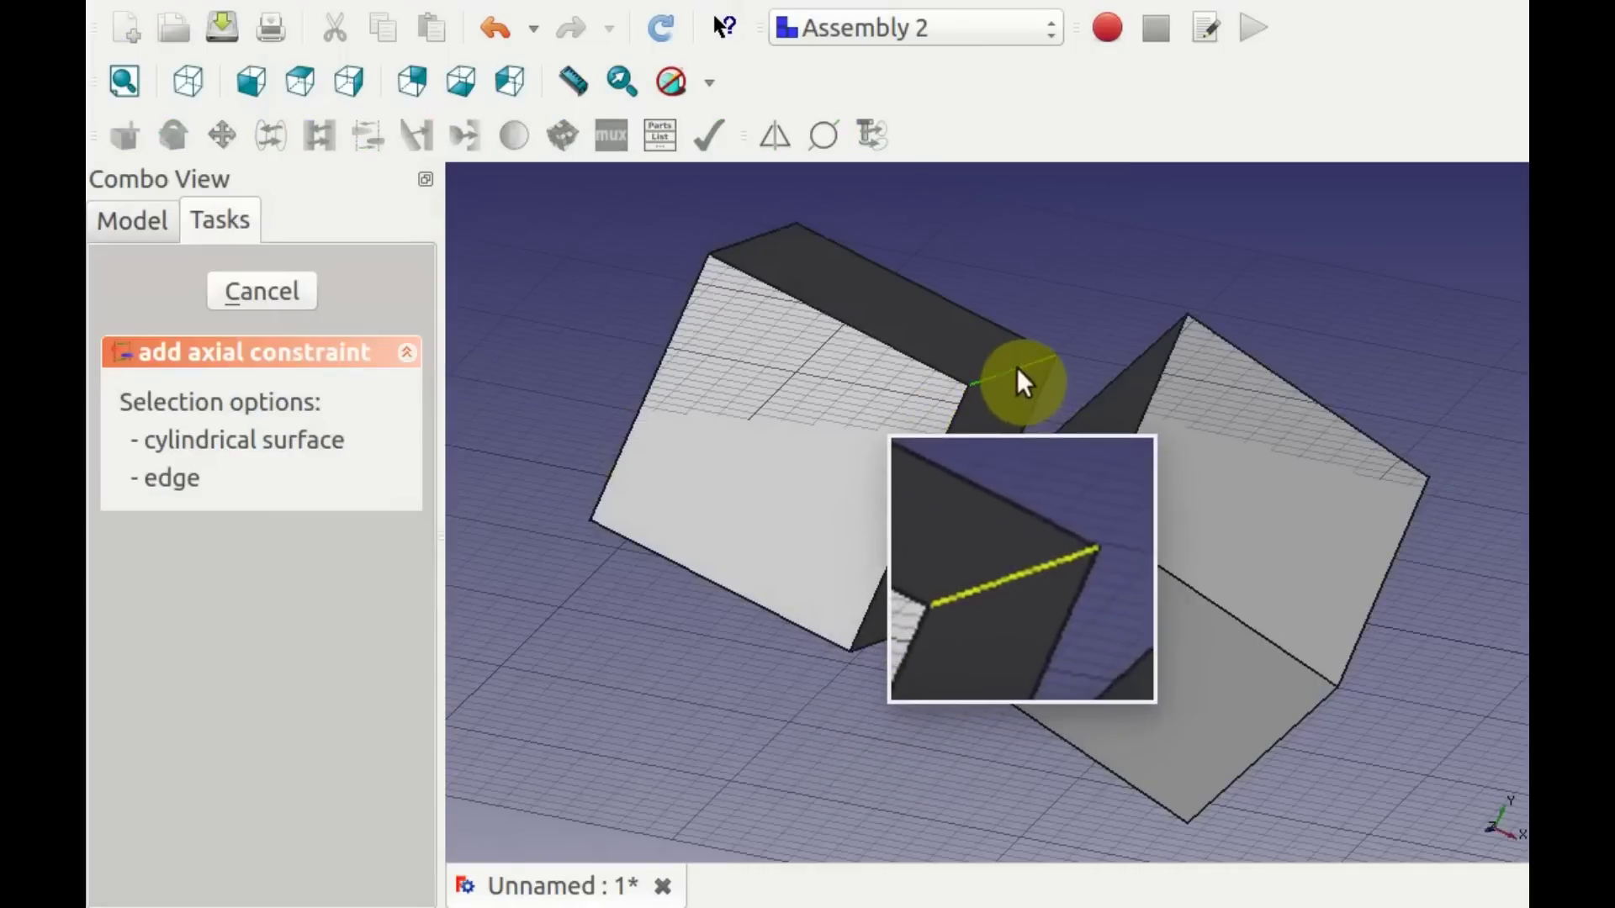
{"action": "left_click", "coordinate": [1017, 367]}
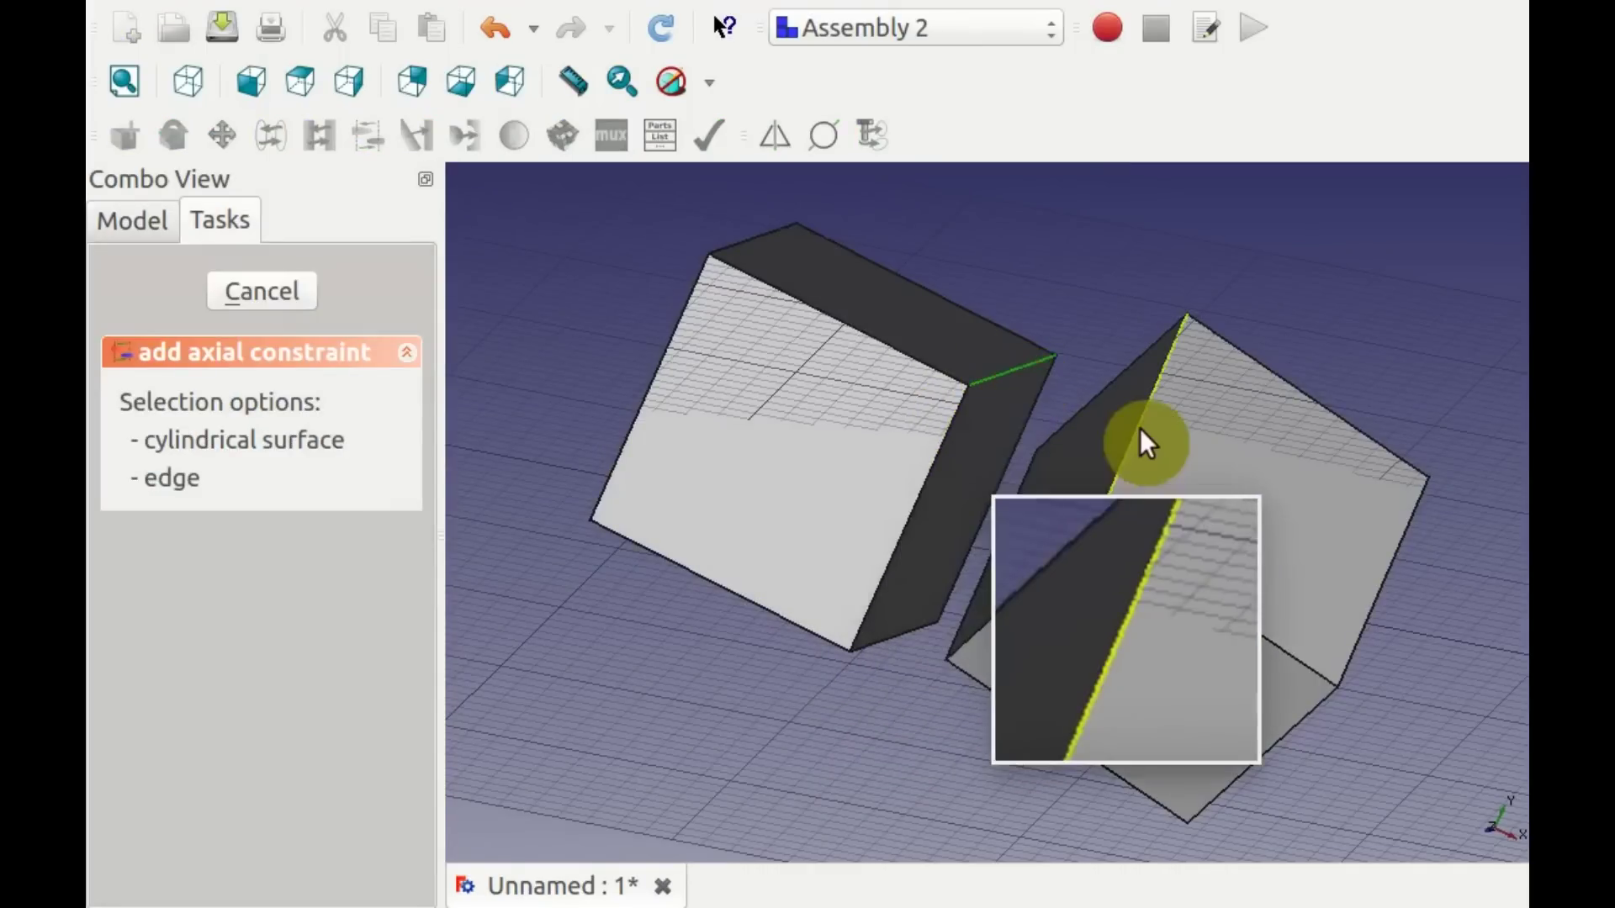
{"action": "left_click", "coordinate": [1140, 431]}
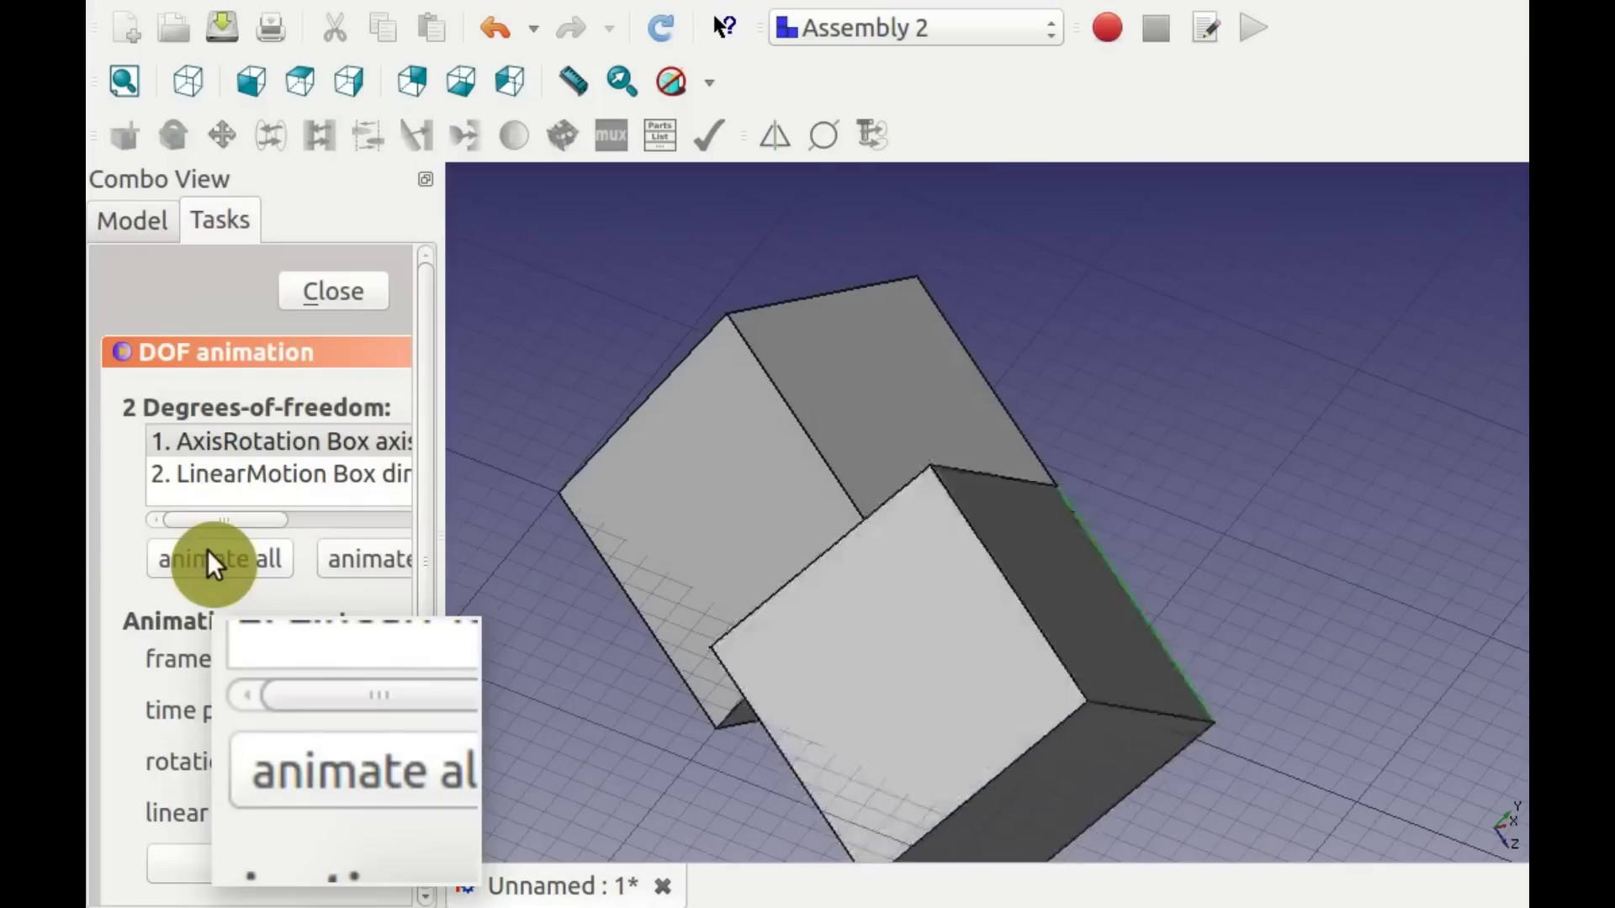
{"action": "left_click", "coordinate": [207, 549]}
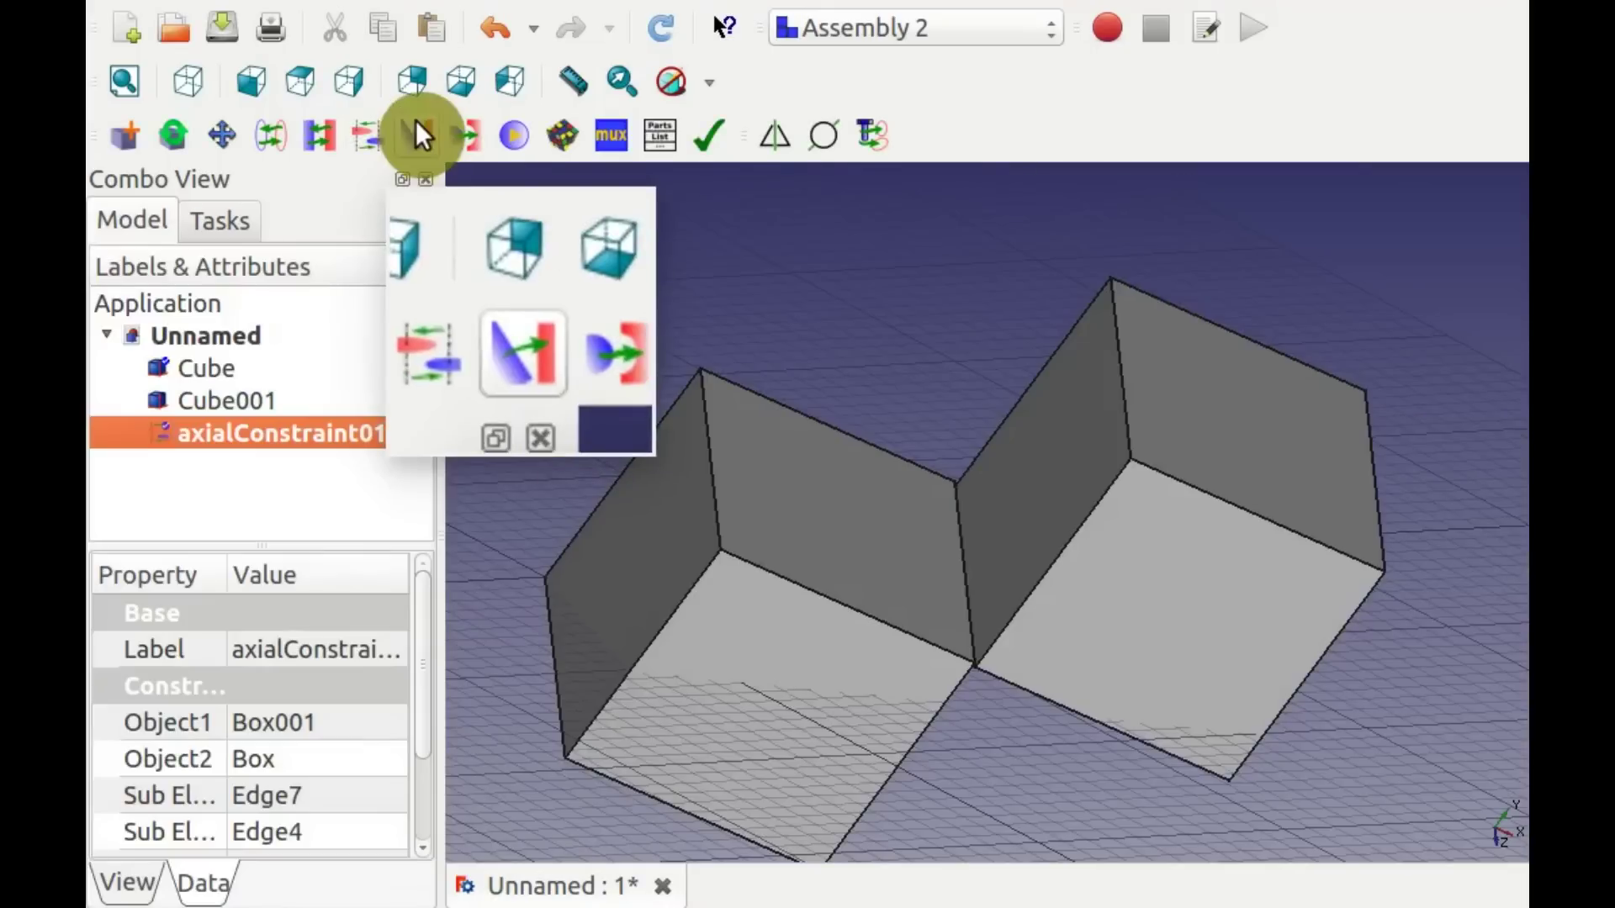
Set a 30° angular constraint between the left and right boxes' faces.
{"action": "left_click", "coordinate": [416, 133]}
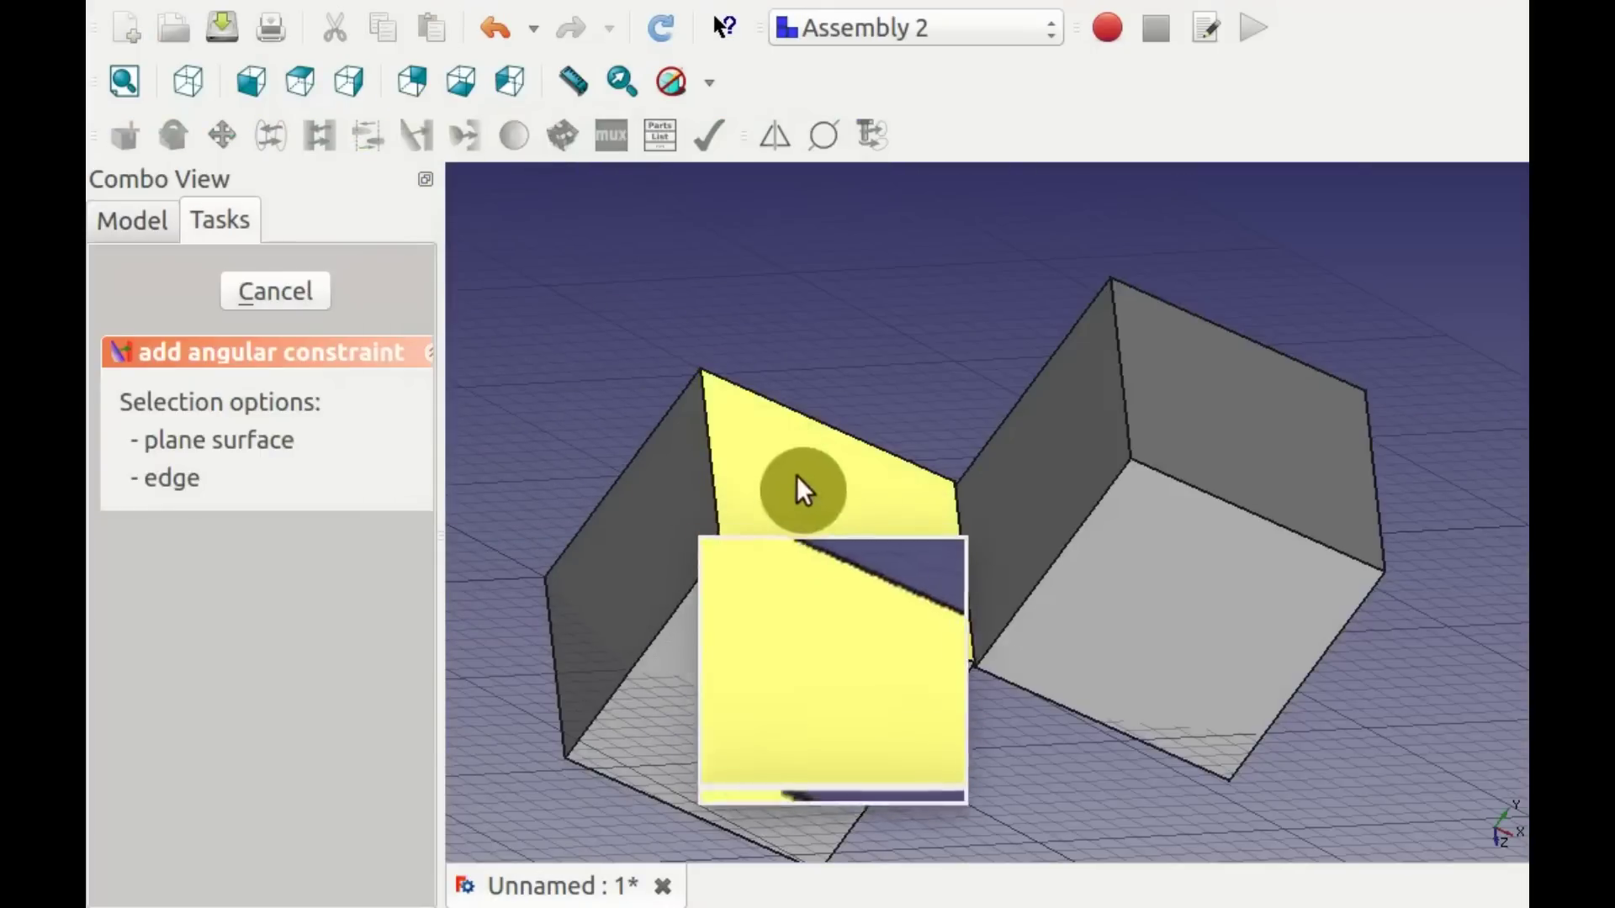
{"action": "left_click", "coordinate": [807, 497]}
{"action": "left_click", "coordinate": [1023, 480]}
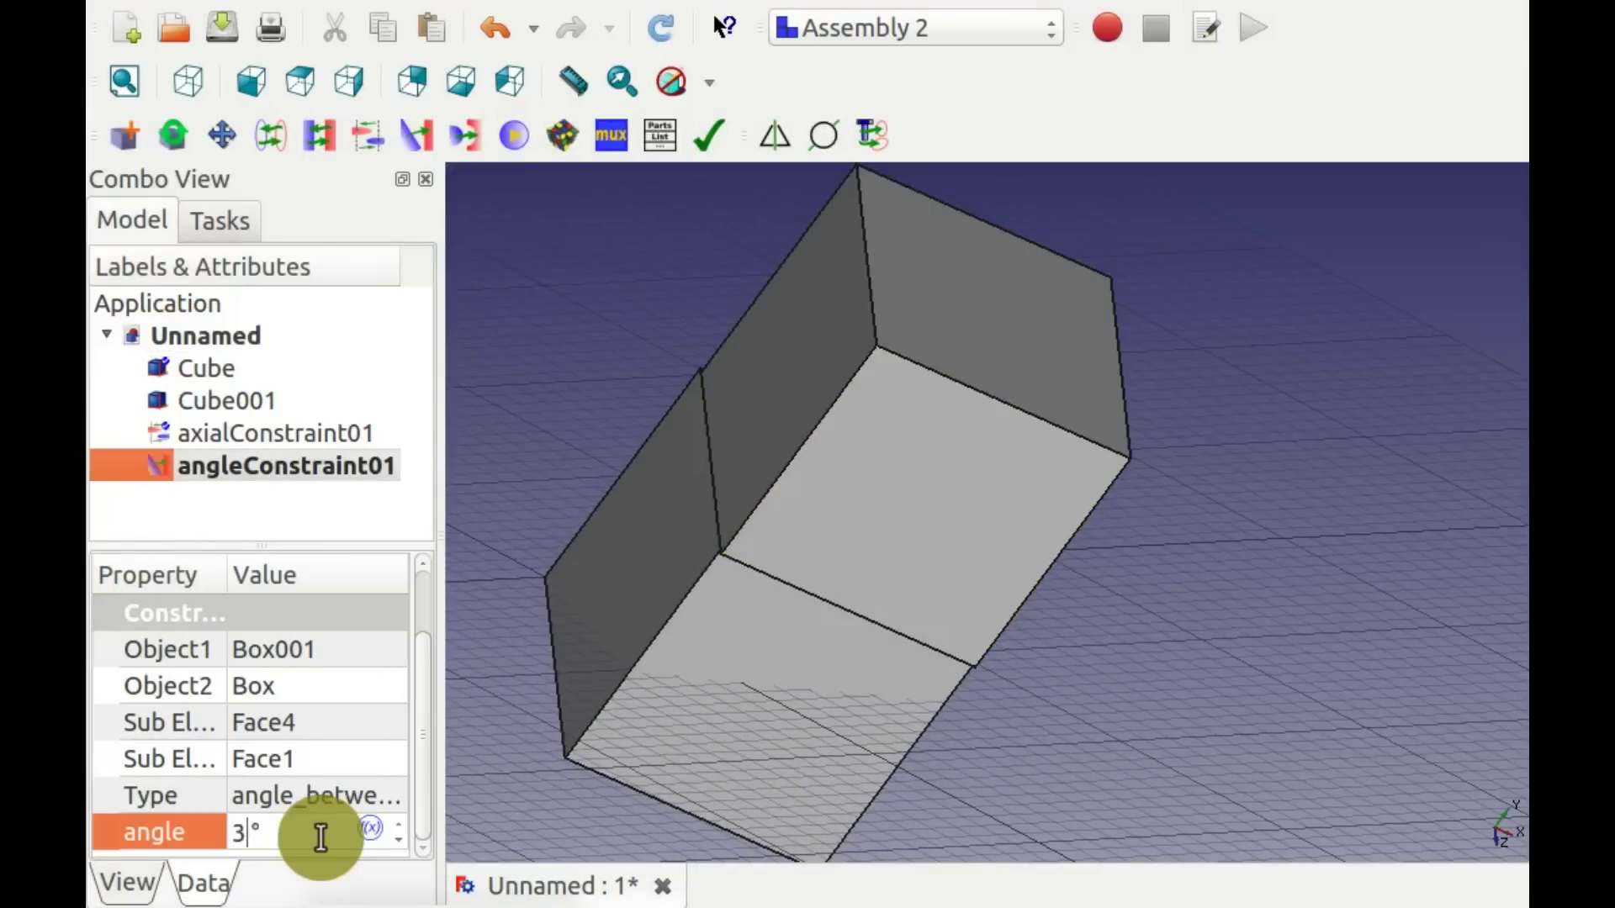
{"action": "key", "text": "Return"}
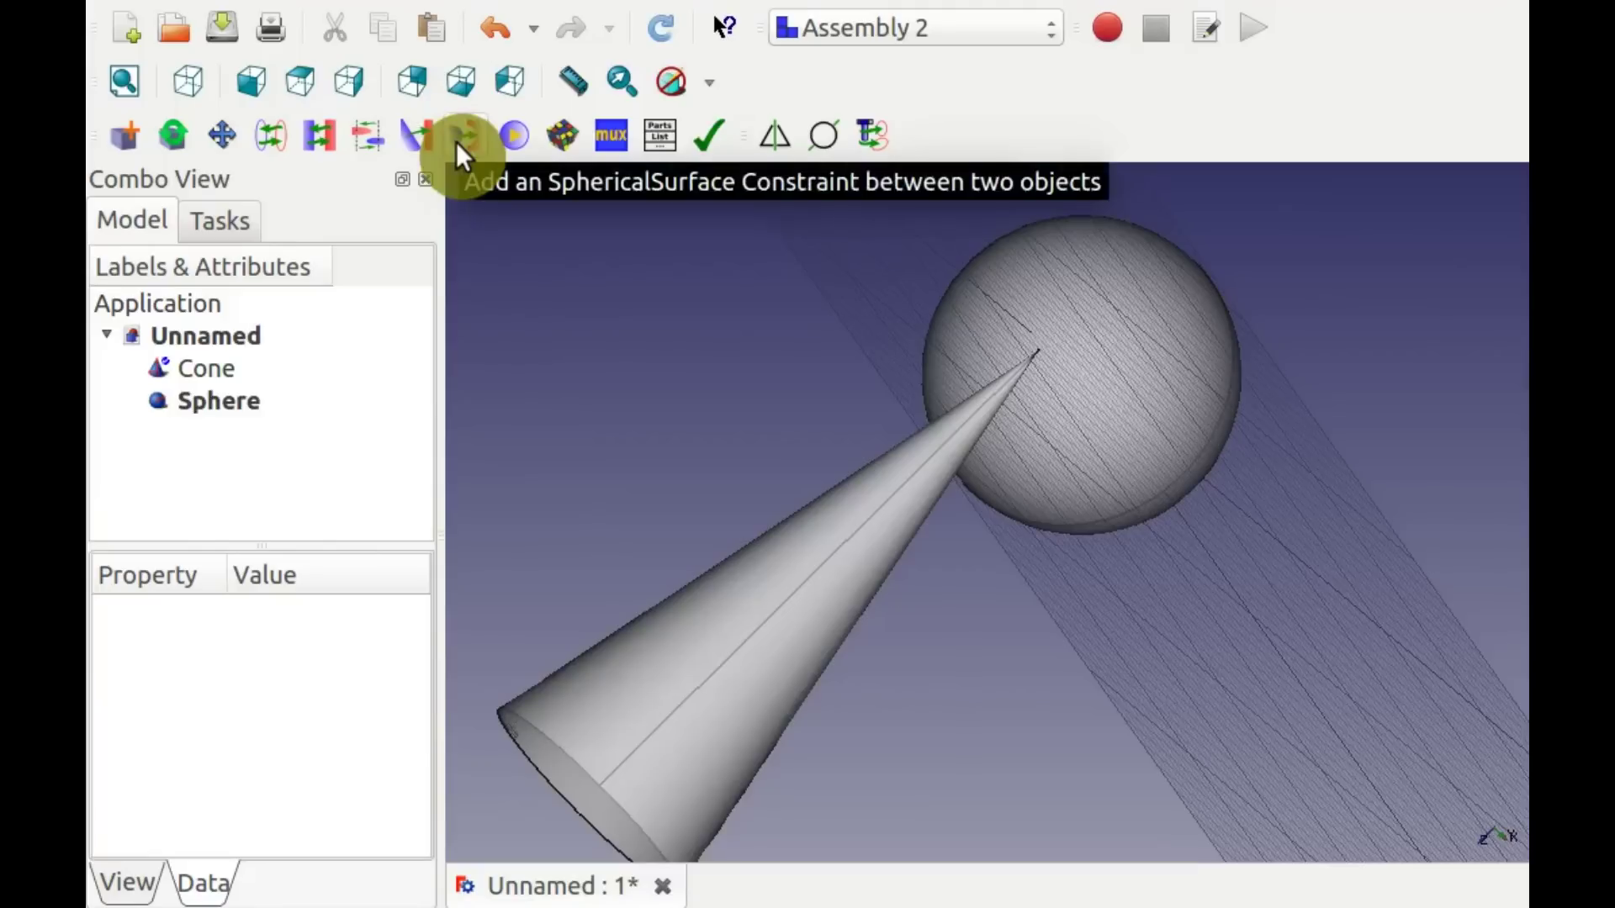
Start a spherical surface constraint and zoom in on the cone tip and sphere.
{"action": "left_click", "coordinate": [456, 141]}
{"action": "scroll", "coordinate": [1053, 332], "scroll_direction": "up", "scroll_amount": 5}
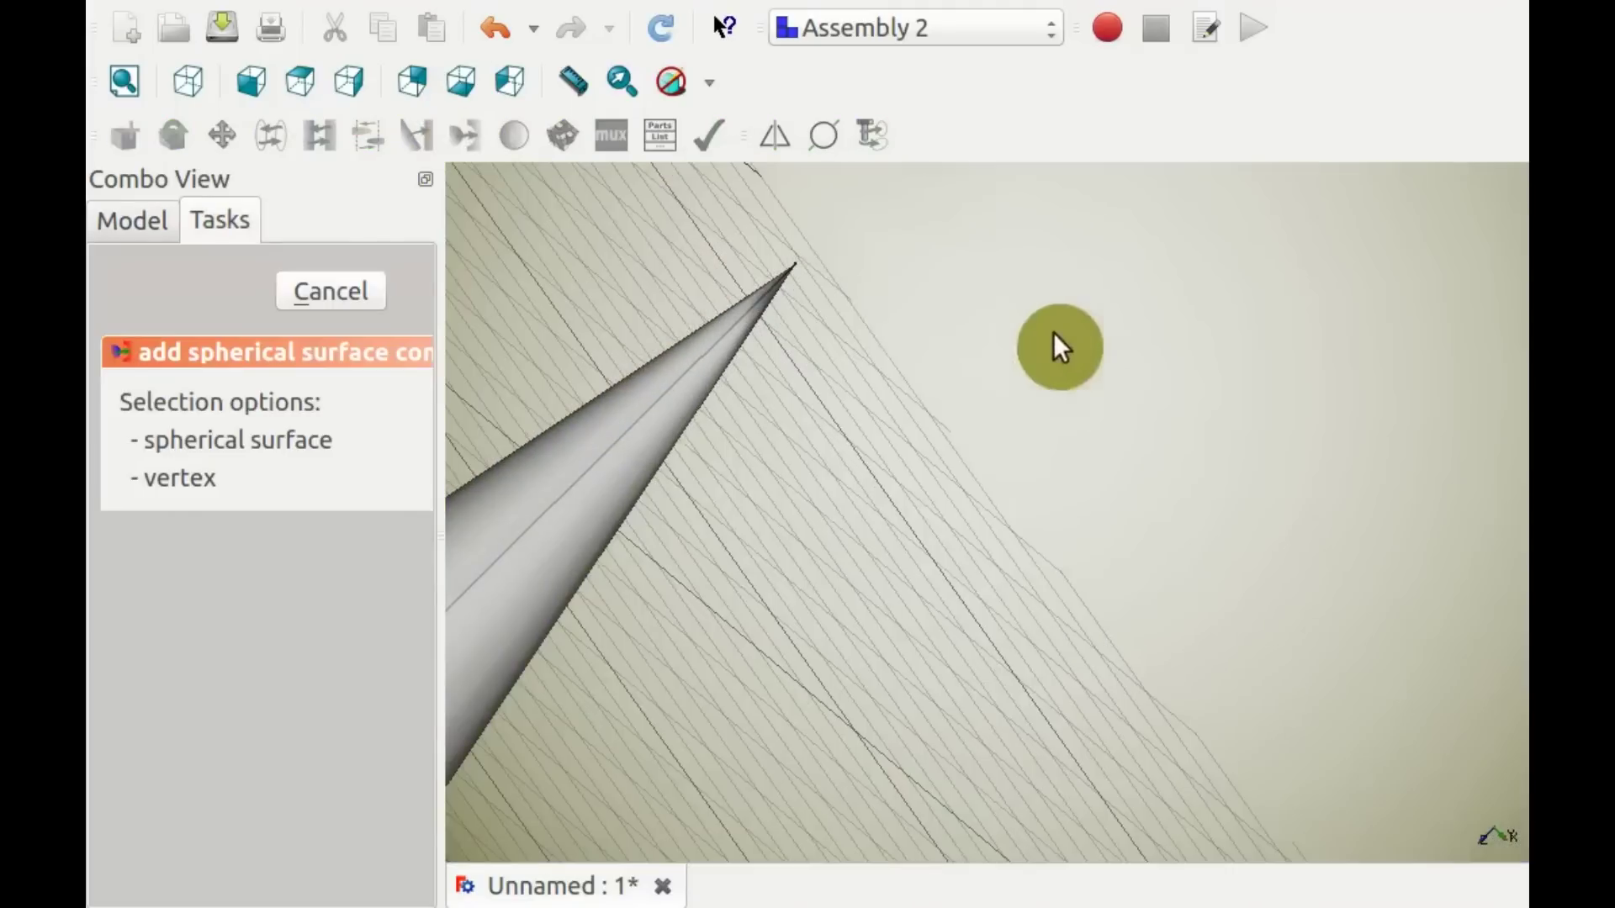